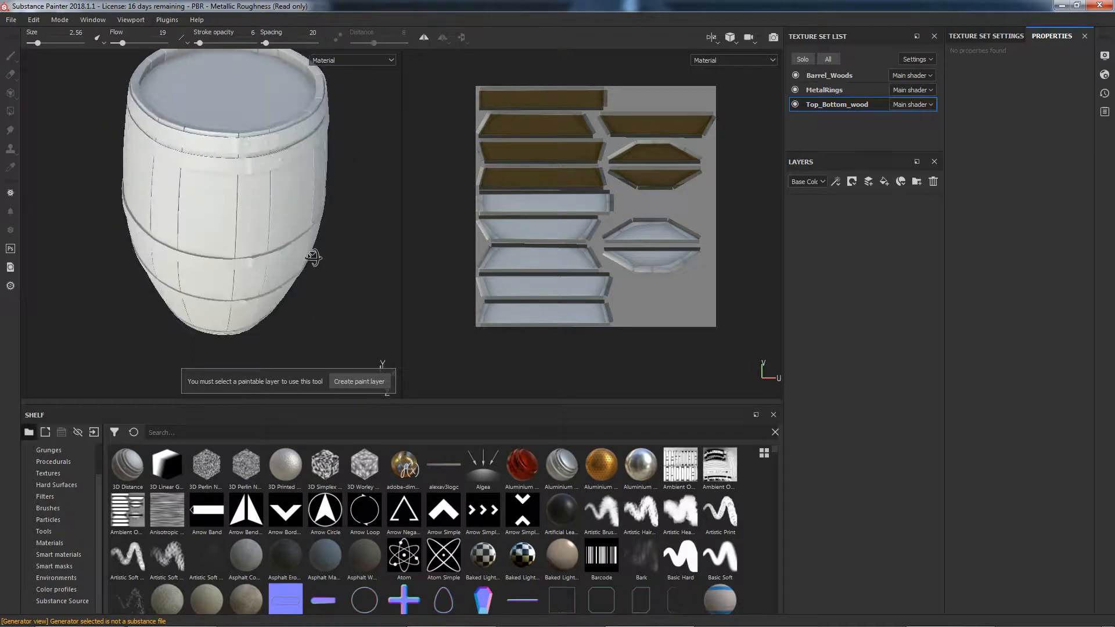
pyautogui.scroll(7, 252, 161)
pyautogui.scroll(-5, 225, 126)
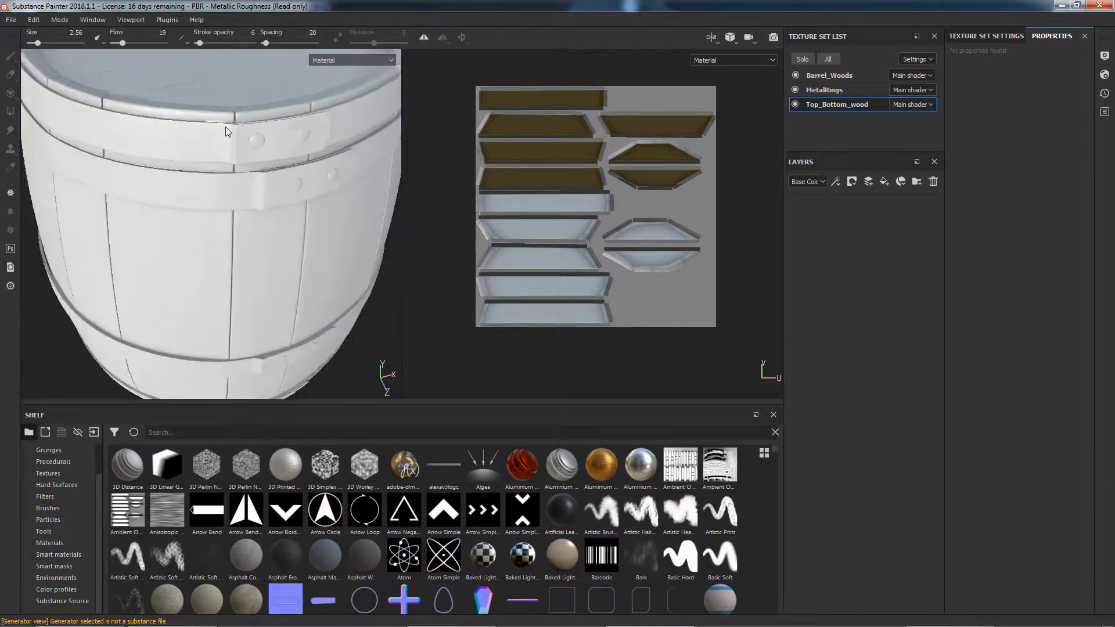
pyautogui.keyDown('alt'); pyautogui.moveTo(360, 283); pyautogui.dragTo(329, 280); pyautogui.keyUp('alt')
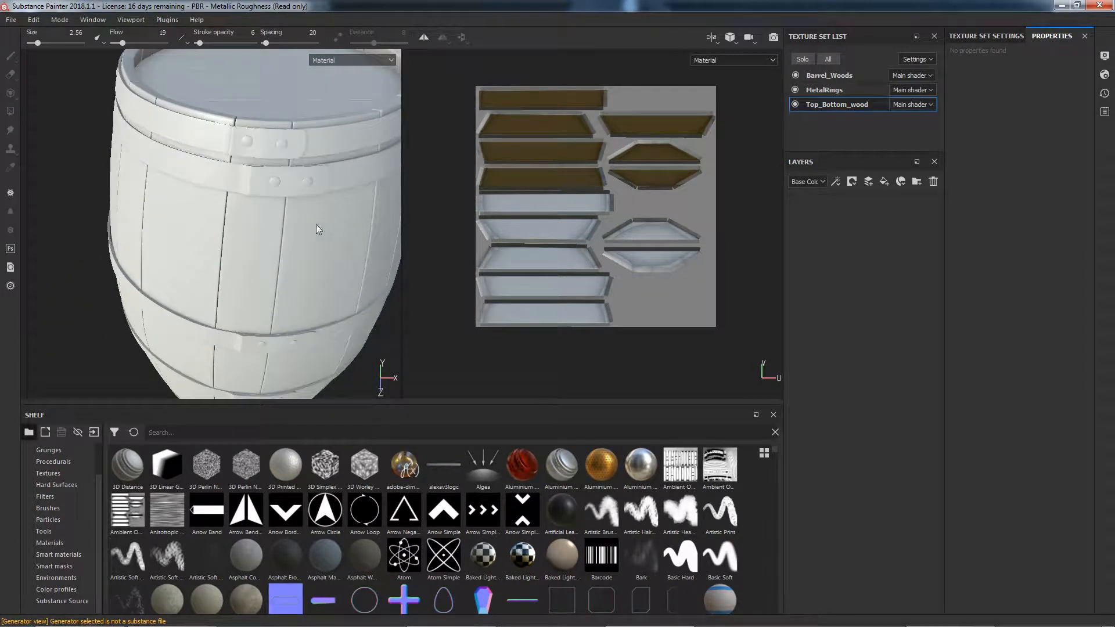
pyautogui.press('f')
pyautogui.keyDown('alt'); pyautogui.moveTo(249, 243); pyautogui.dragTo(276, 281); pyautogui.keyUp('alt')
pyautogui.keyDown('alt'); pyautogui.moveTo(332, 320); pyautogui.dragTo(344, 285); pyautogui.keyUp('alt')
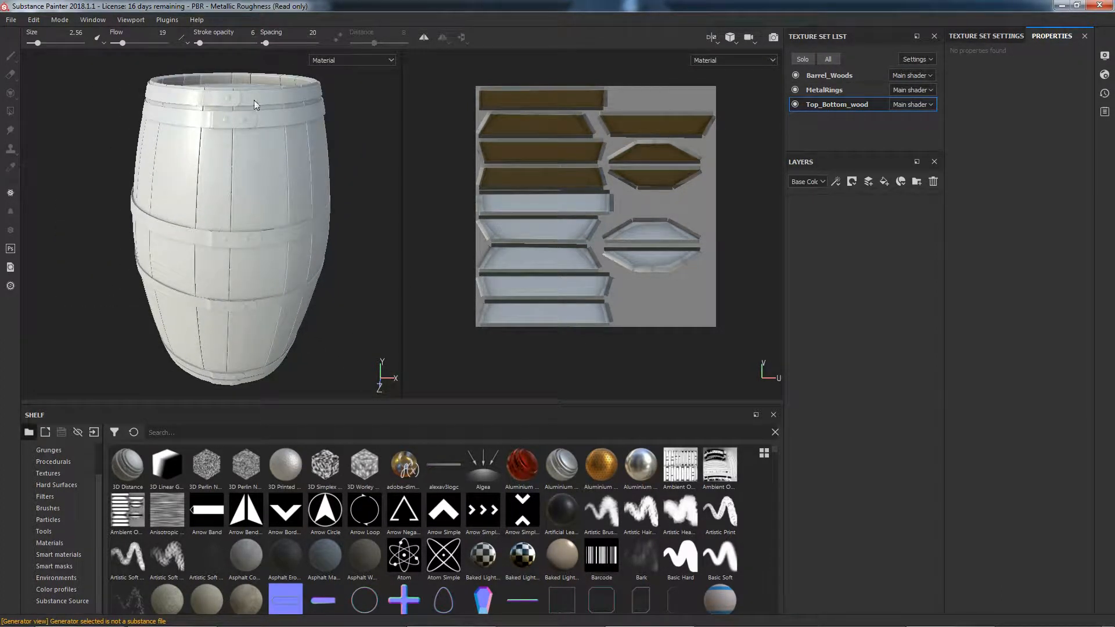
# Step: Search the shelf for "metal" and apply the Steel Rust Surface smart material to the MetalRings texture set
pyautogui.click(827, 93)
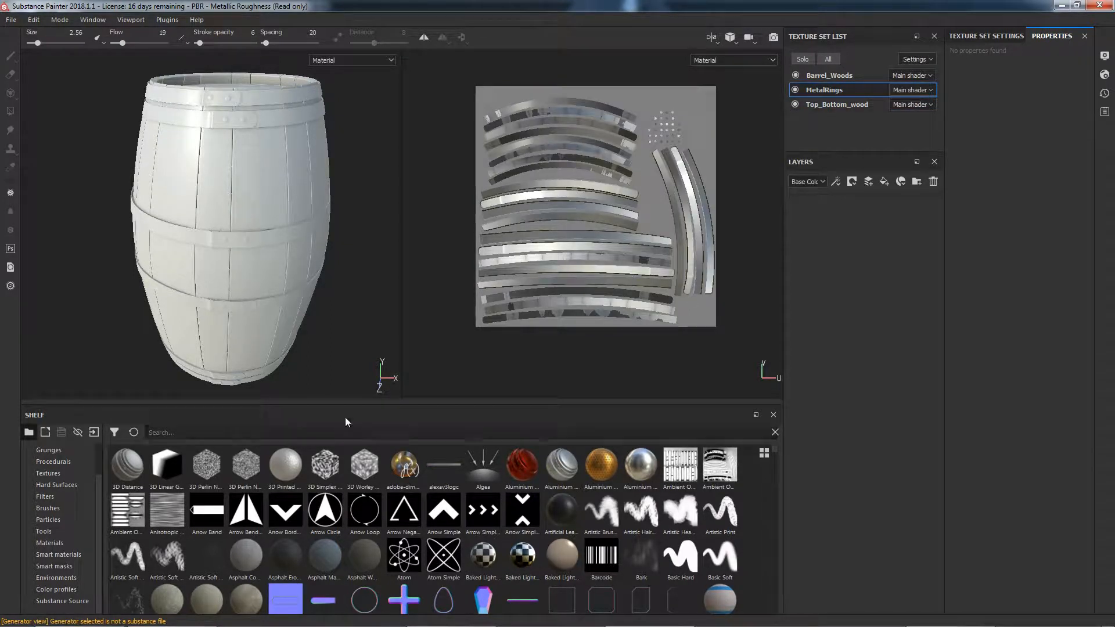
pyautogui.click(224, 433)
pyautogui.write('metal')
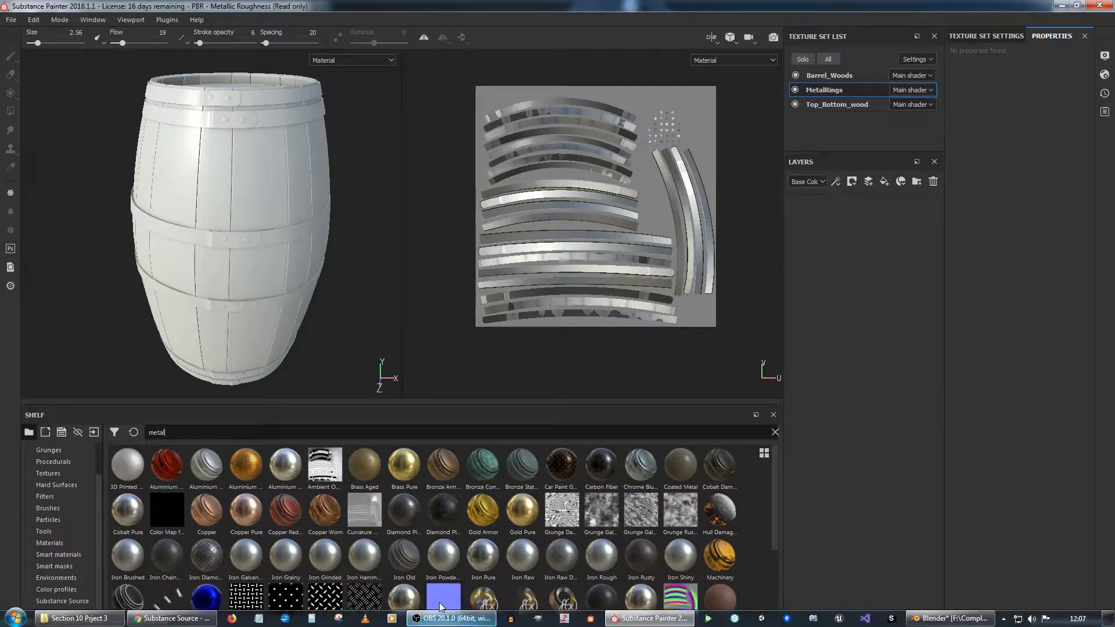
pyautogui.click(477, 551)
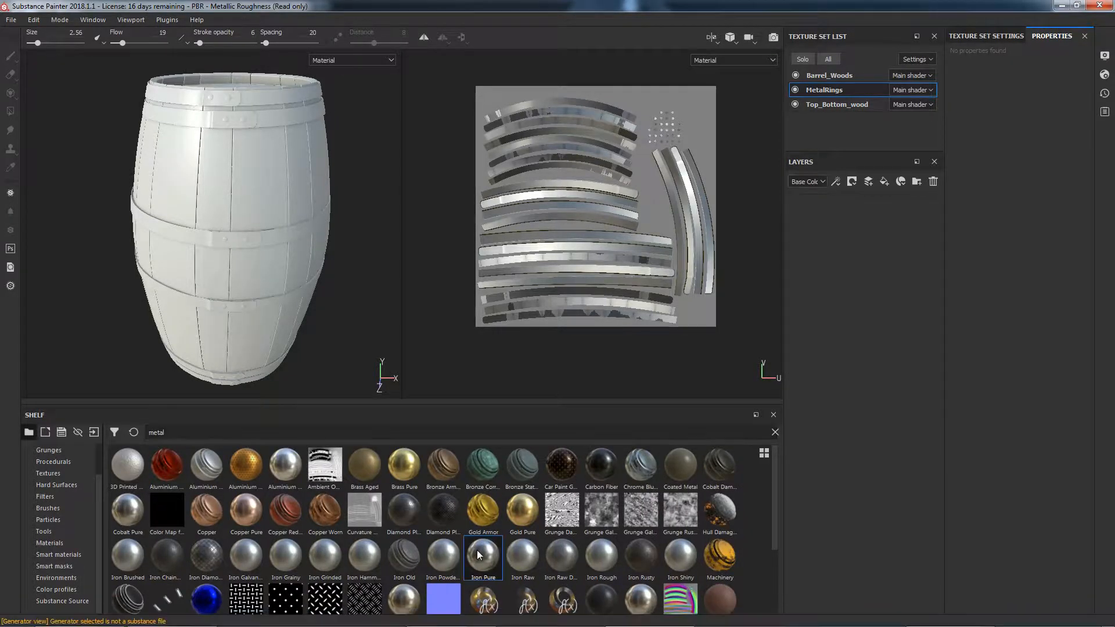
pyautogui.scroll(-3, 476, 549)
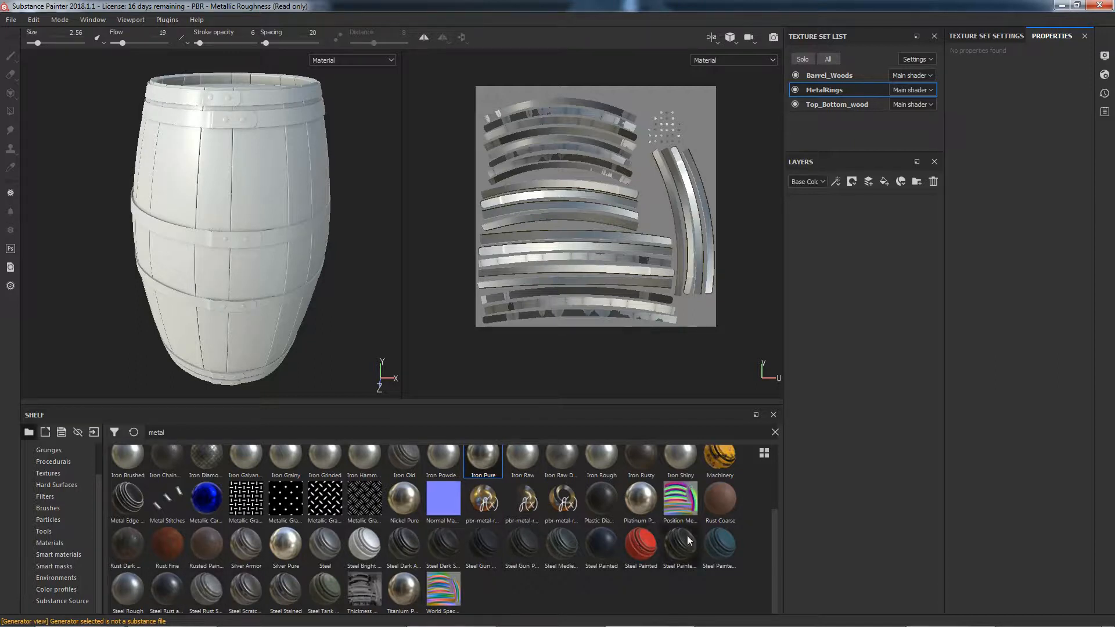
pyautogui.click(210, 593)
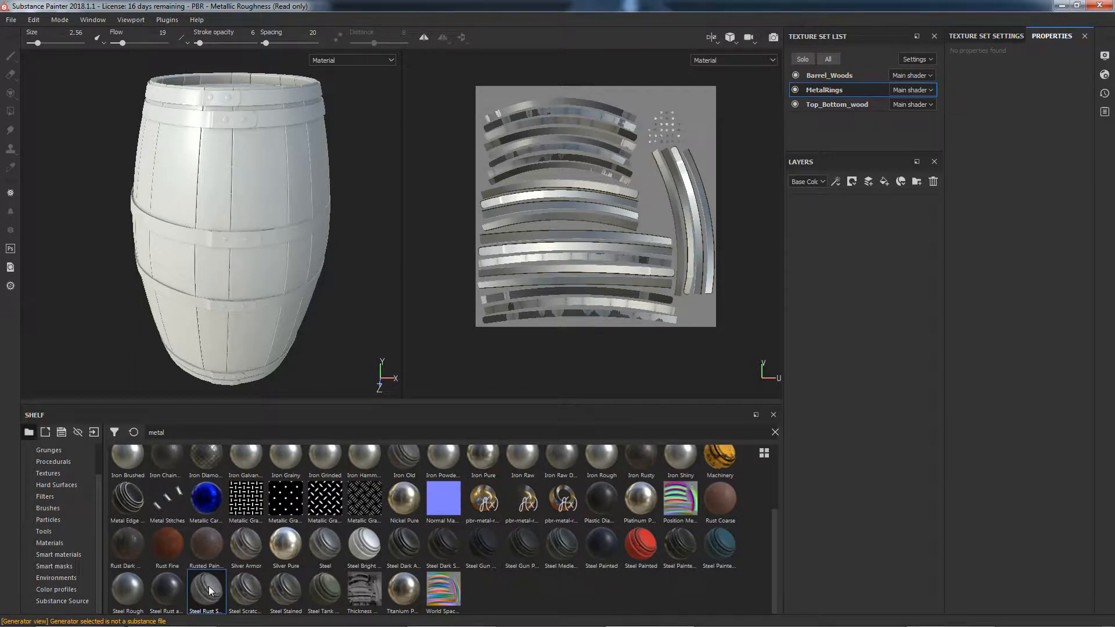
pyautogui.moveTo(210, 591); pyautogui.dragTo(881, 223)
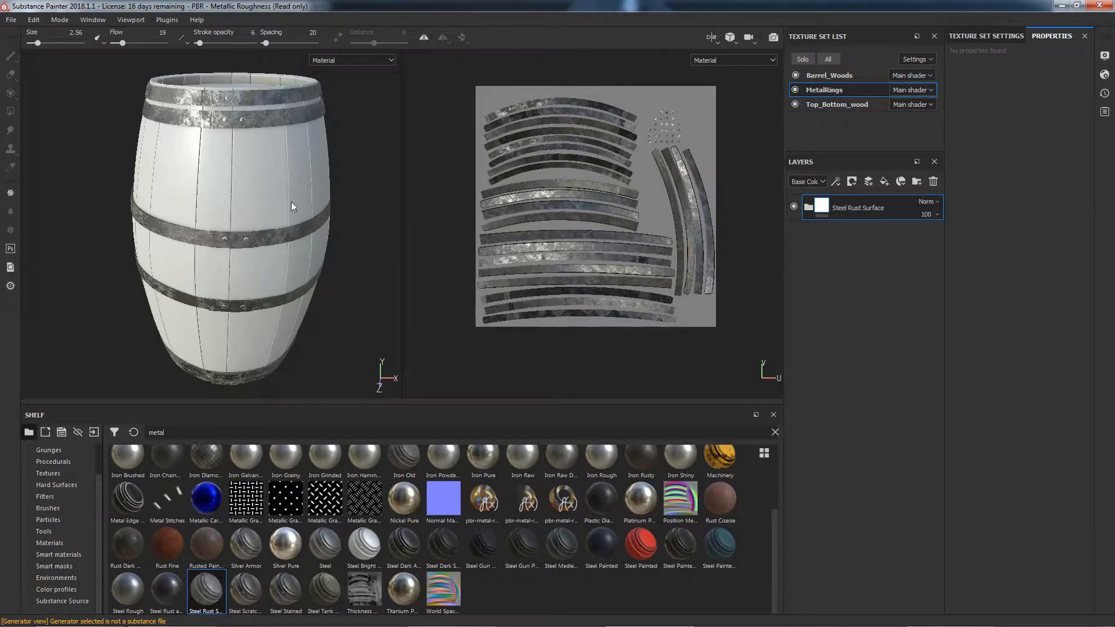
# Step: In the Steel Rust Surface group, lower the Base metal layer's roughness and set its base color to dark gray, RGB 0.089
pyautogui.scroll(2, 214, 106)
pyautogui.scroll(4, 213, 106)
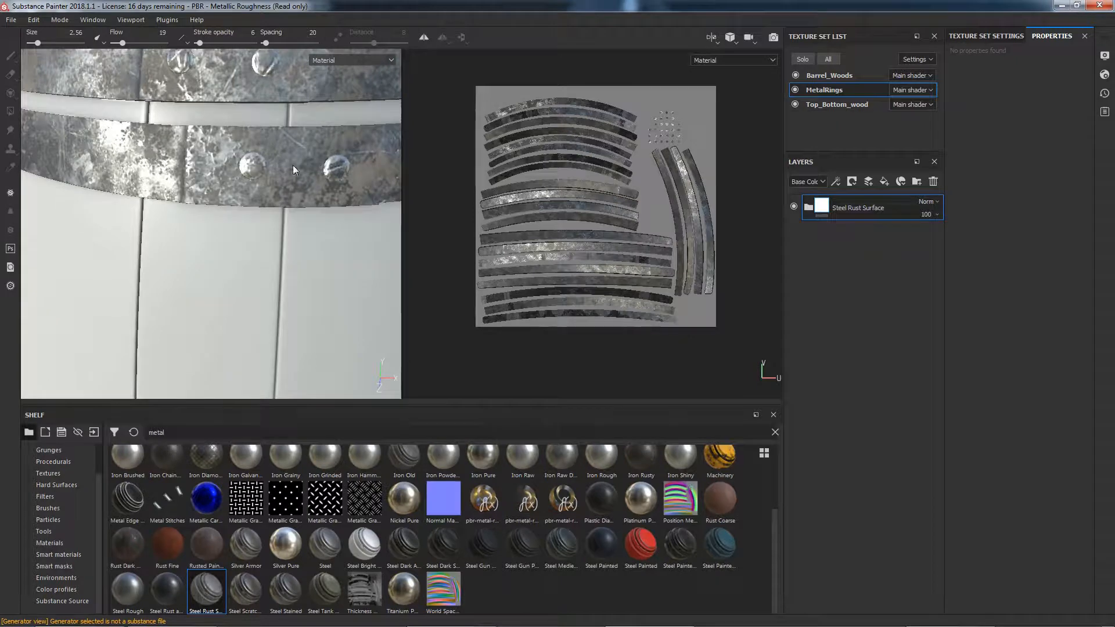
pyautogui.keyDown('alt'); pyautogui.moveTo(293, 165); pyautogui.dragTo(223, 246); pyautogui.keyUp('alt')
pyautogui.keyDown('alt'); pyautogui.moveTo(223, 246); pyautogui.dragTo(273, 178, button='right'); pyautogui.keyUp('alt')
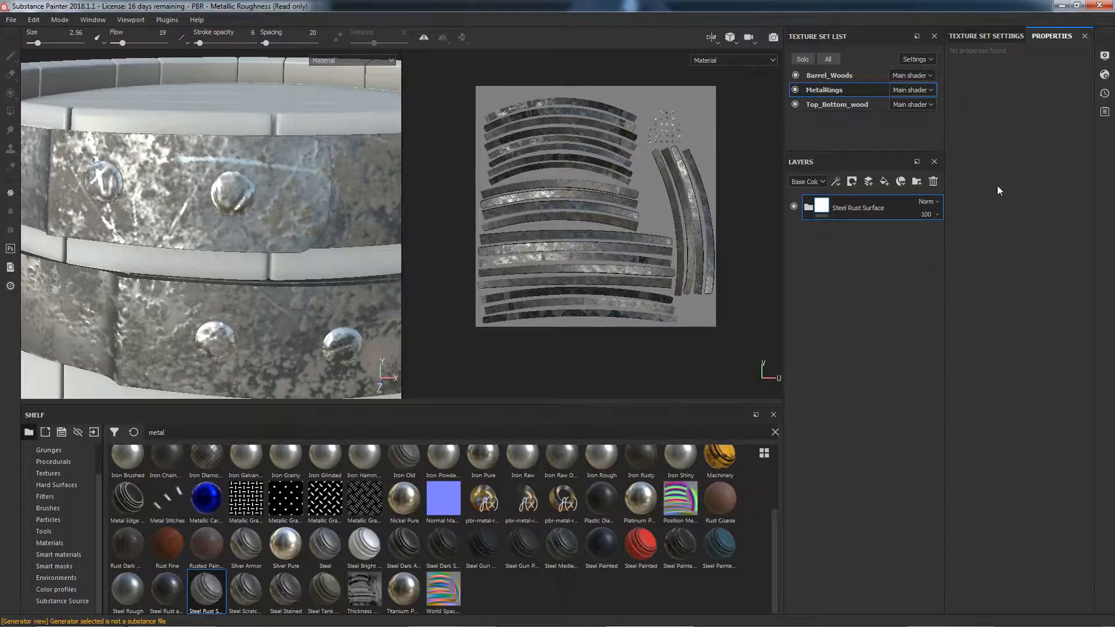
pyautogui.click(808, 208)
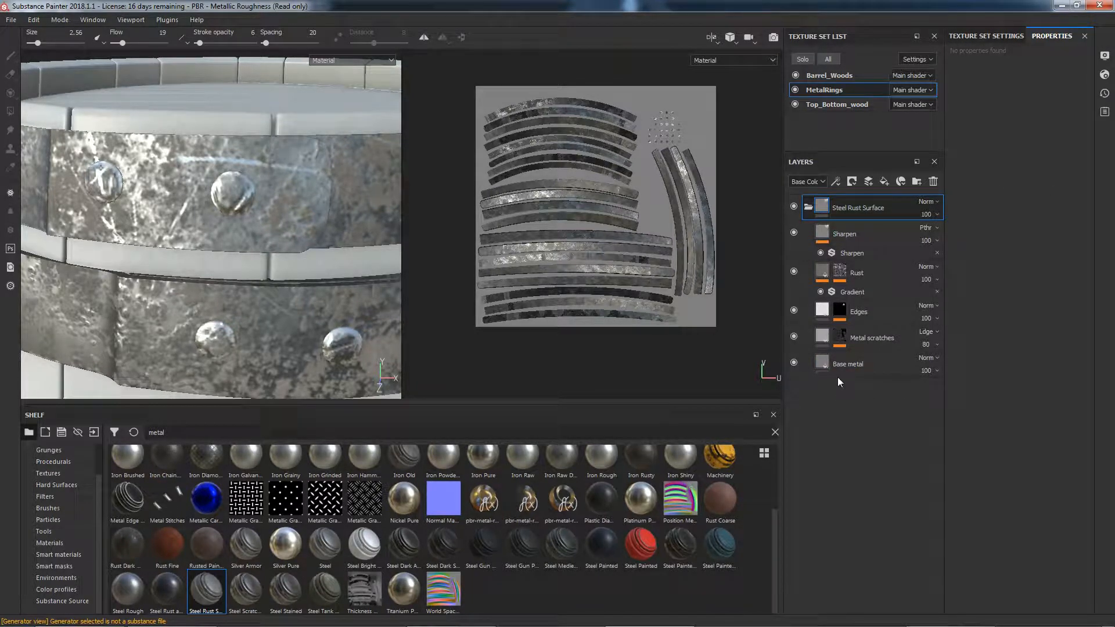
pyautogui.click(837, 371)
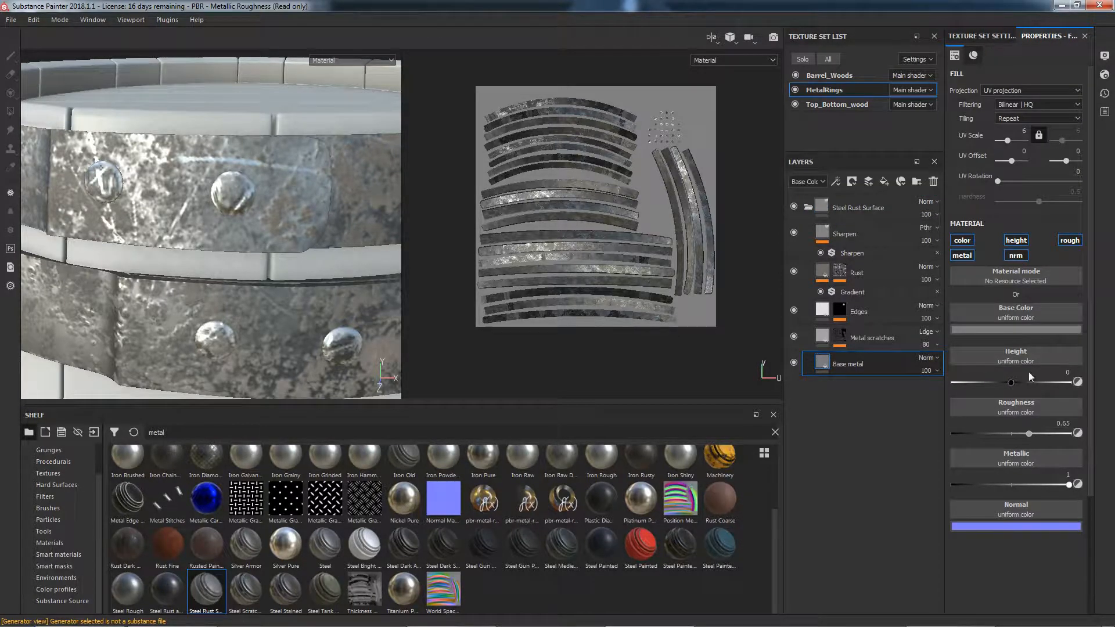
pyautogui.moveTo(1030, 433); pyautogui.dragTo(950, 416)
pyautogui.click(1010, 331)
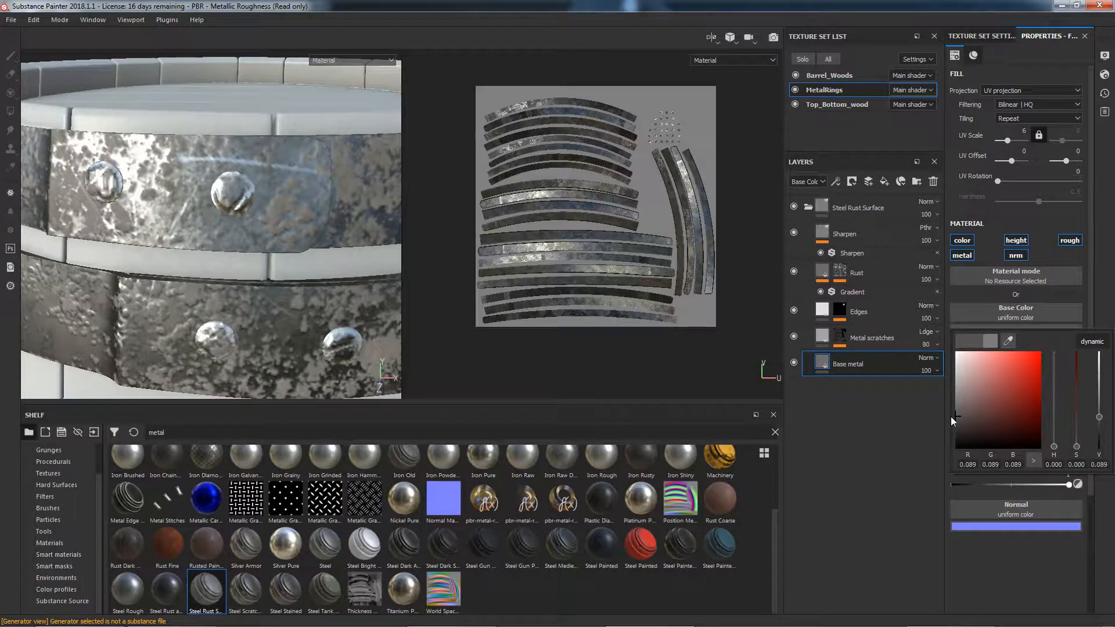
# Step: On the Metal scratches mask's grunge fill, set Balance to 0.38, Scratches Intensity to 0.77 and Scratches Width to 0.46
pyautogui.click(839, 338)
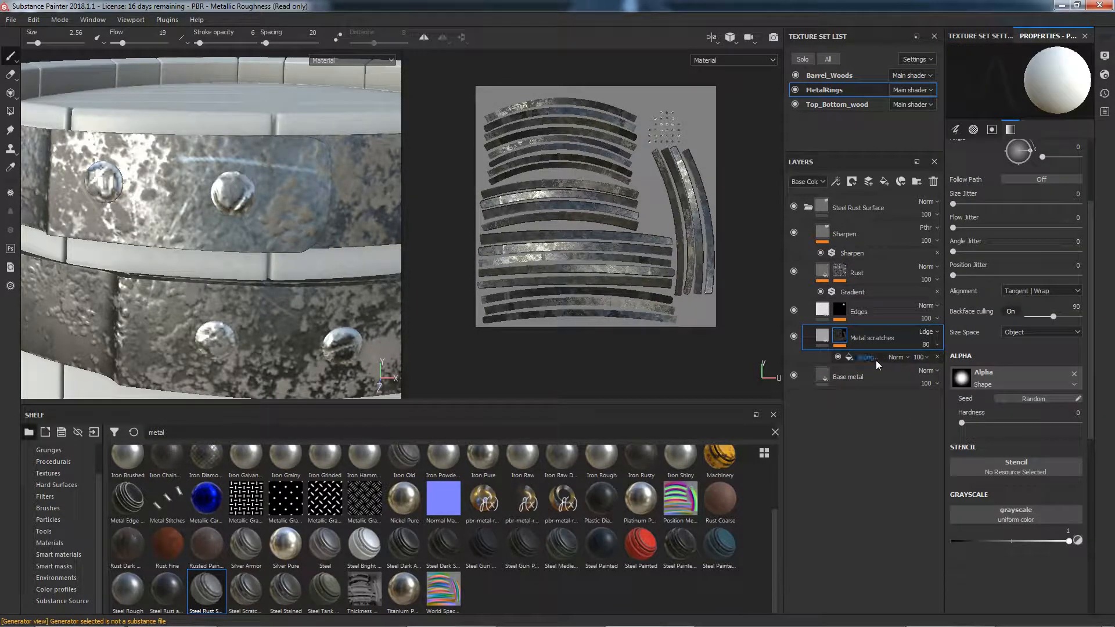
pyautogui.click(873, 359)
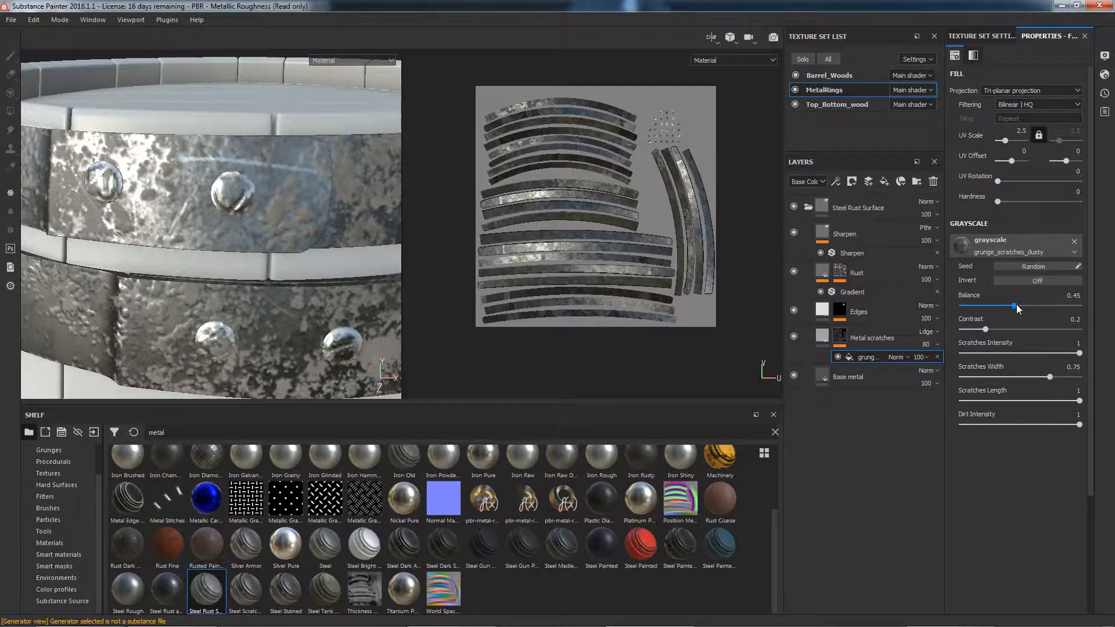
pyautogui.moveTo(1016, 305)
pyautogui.mouseDown()
pyautogui.moveTo(1073, 307)
pyautogui.moveTo(933, 312)
pyautogui.moveTo(1017, 316)
pyautogui.moveTo(1006, 313)
pyautogui.mouseUp()
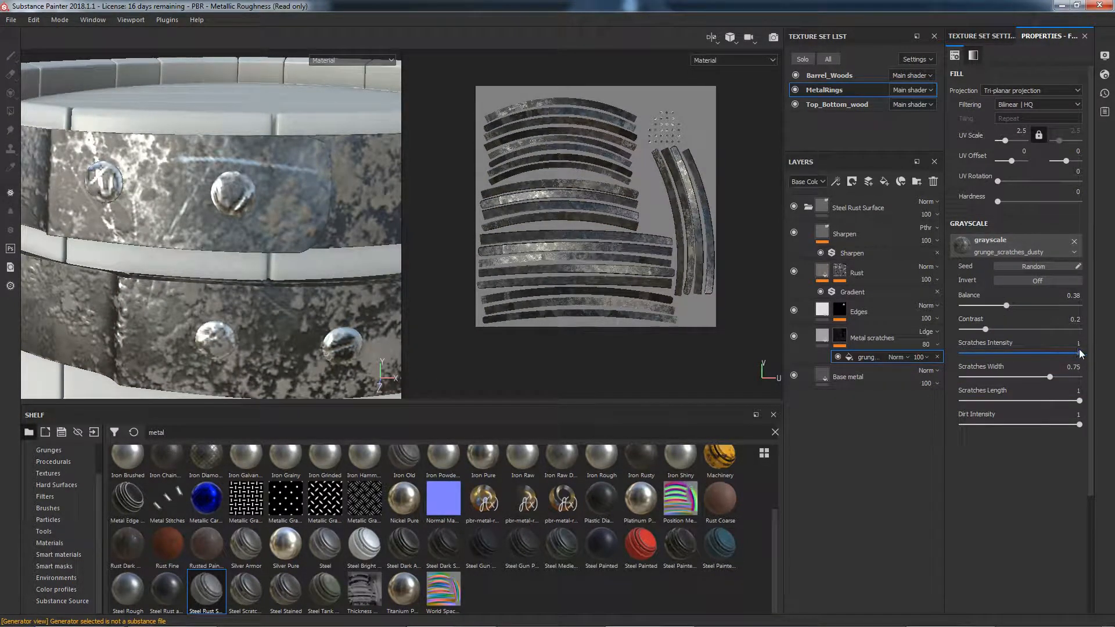
pyautogui.moveTo(1082, 353); pyautogui.dragTo(1017, 381)
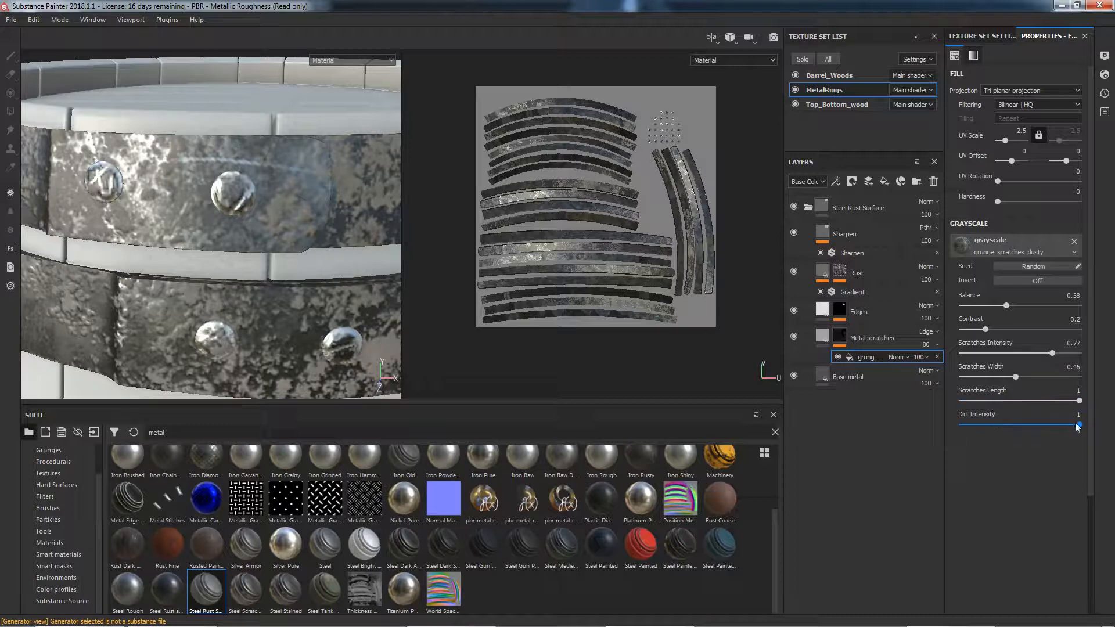
# Step: Try a different Dirt Intensity and the Invert option on the Metal scratches grunge fill
pyautogui.moveTo(1077, 426); pyautogui.dragTo(1101, 427)
pyautogui.click(1007, 279)
pyautogui.click(1027, 280)
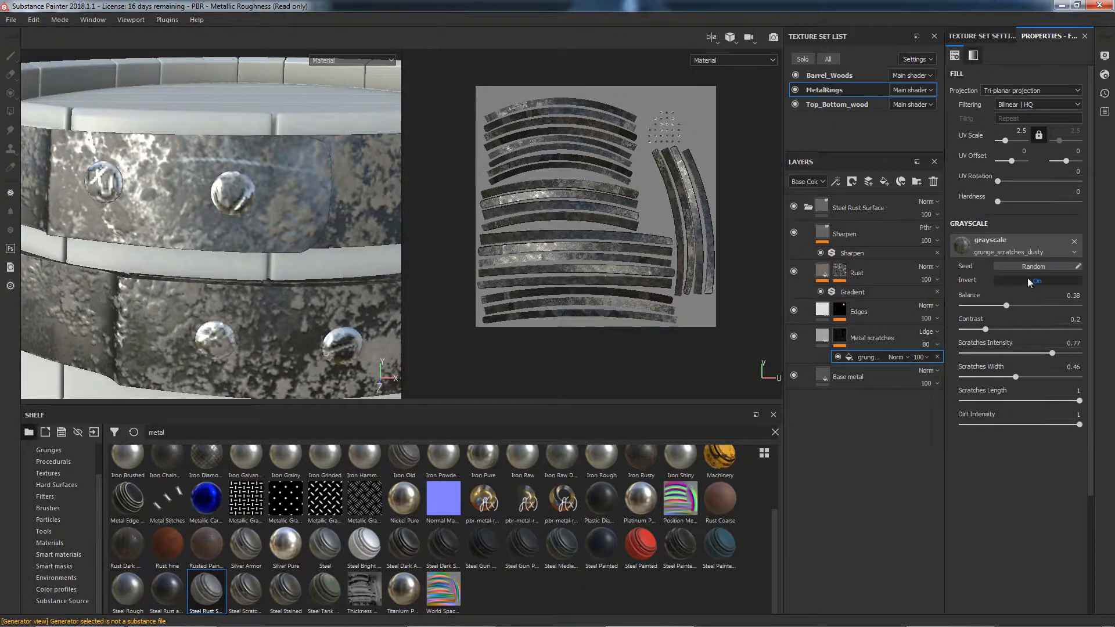
pyautogui.click(1026, 280)
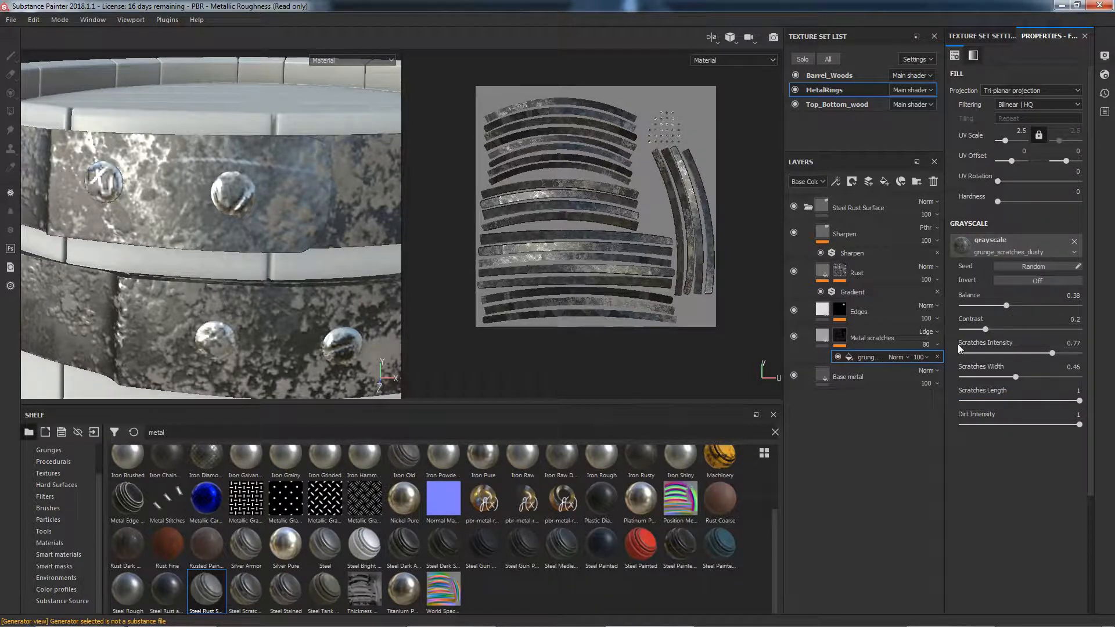
# Step: On the Edges mask's MG Edge Damages generator, set Level to 0.84, Contrast to 0.6 and Damages Intensity to 0.42
pyautogui.click(840, 310)
pyautogui.click(840, 311)
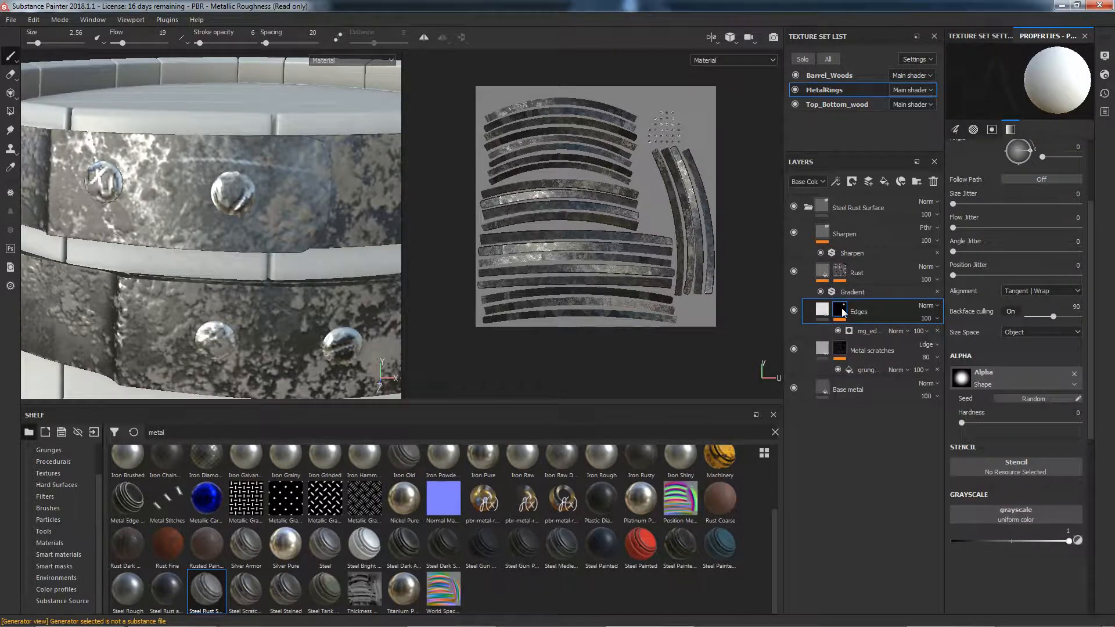
pyautogui.click(861, 330)
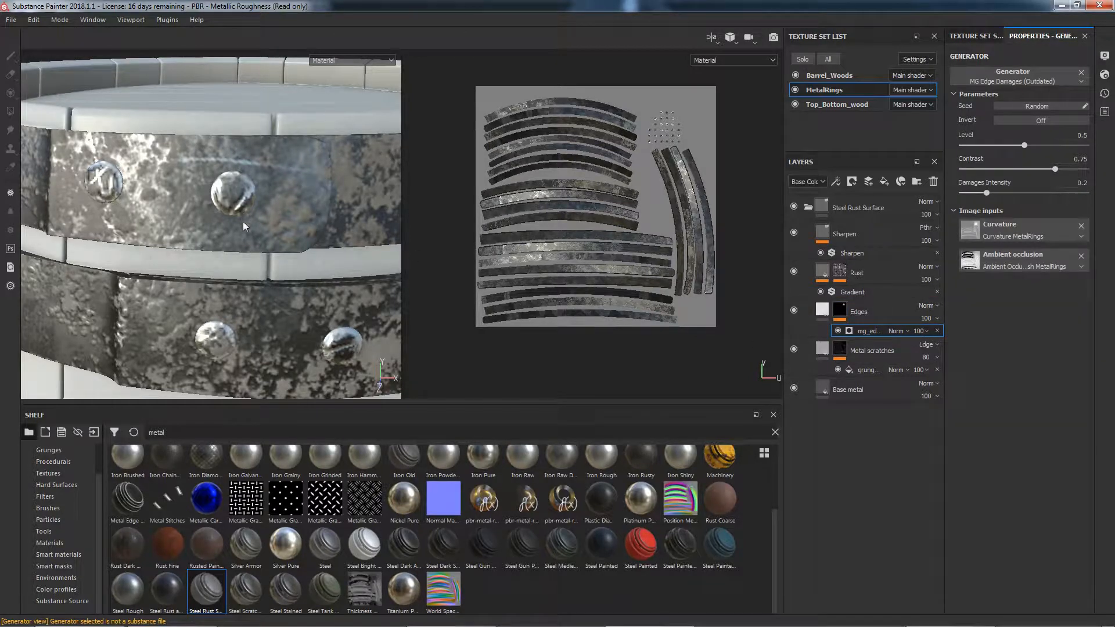
pyautogui.keyDown('alt'); pyautogui.moveTo(269, 245); pyautogui.dragTo(159, 222); pyautogui.keyUp('alt')
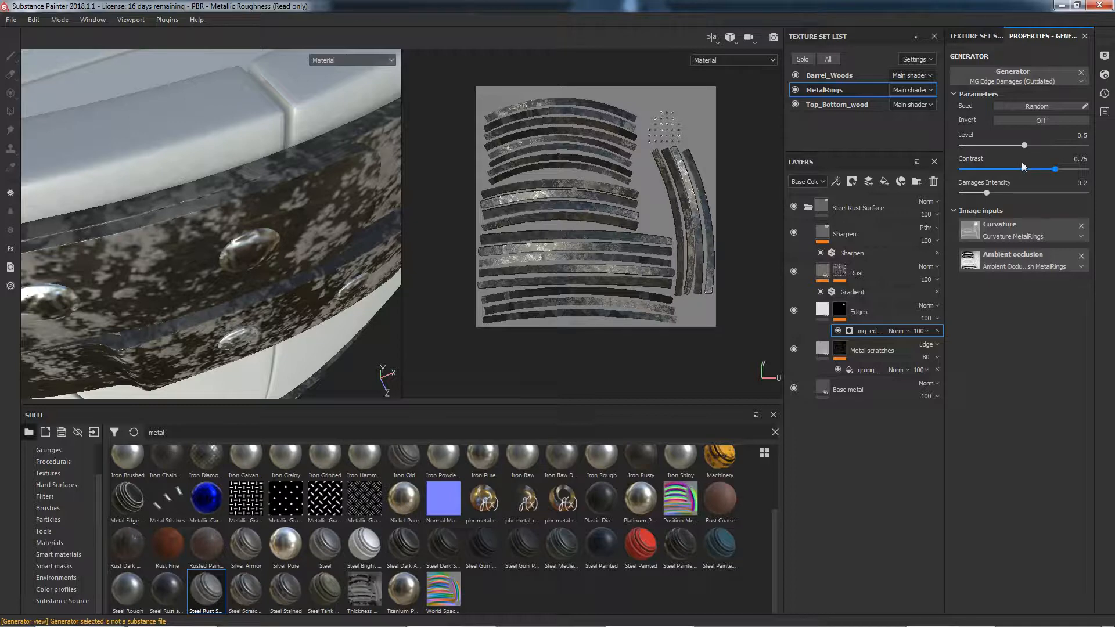
pyautogui.moveTo(1022, 145); pyautogui.dragTo(1074, 144)
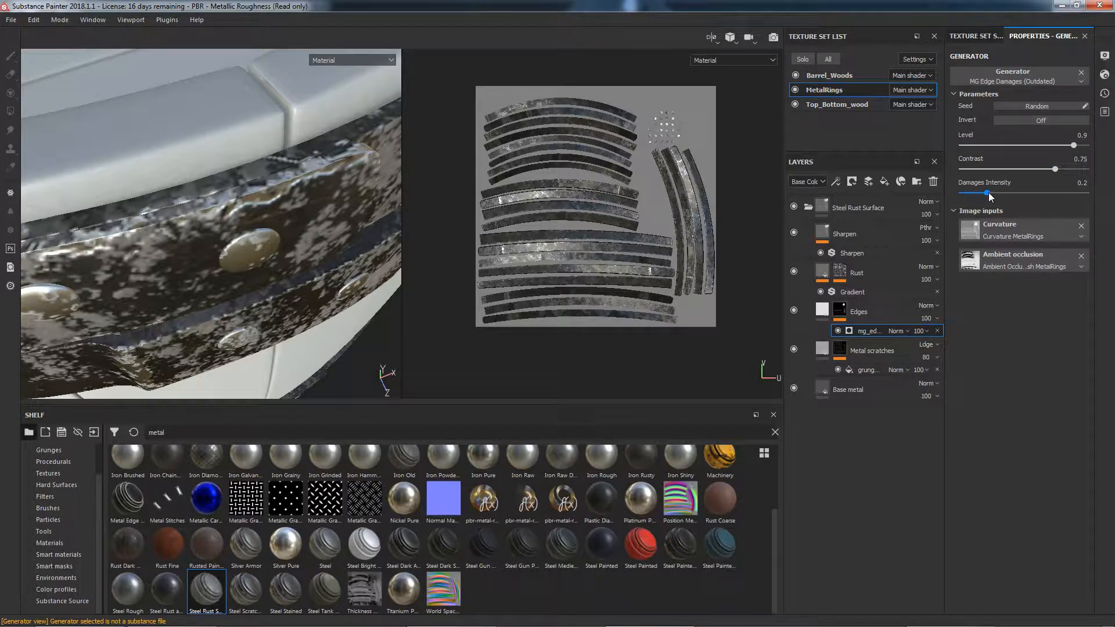
pyautogui.moveTo(987, 193); pyautogui.dragTo(1065, 145)
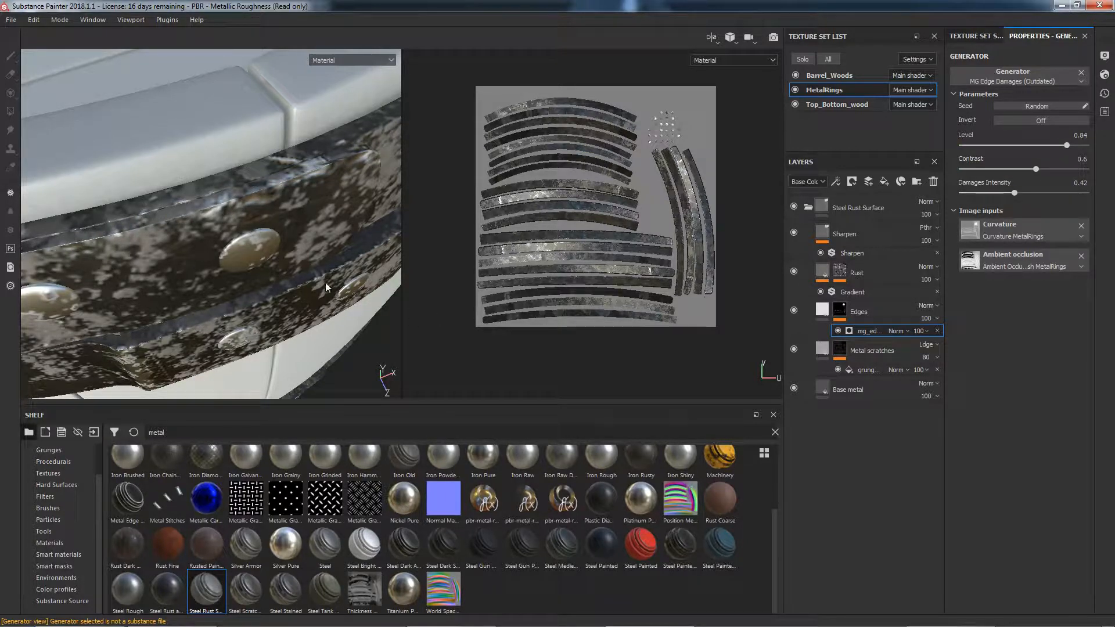
# Step: Check the edge wear around the barrel's upper rings and open the Mask Editor generator of the Rust layer's mask
pyautogui.keyDown('alt'); pyautogui.moveTo(324, 282); pyautogui.dragTo(210, 249); pyautogui.keyUp('alt')
pyautogui.scroll(-4, 262, 209)
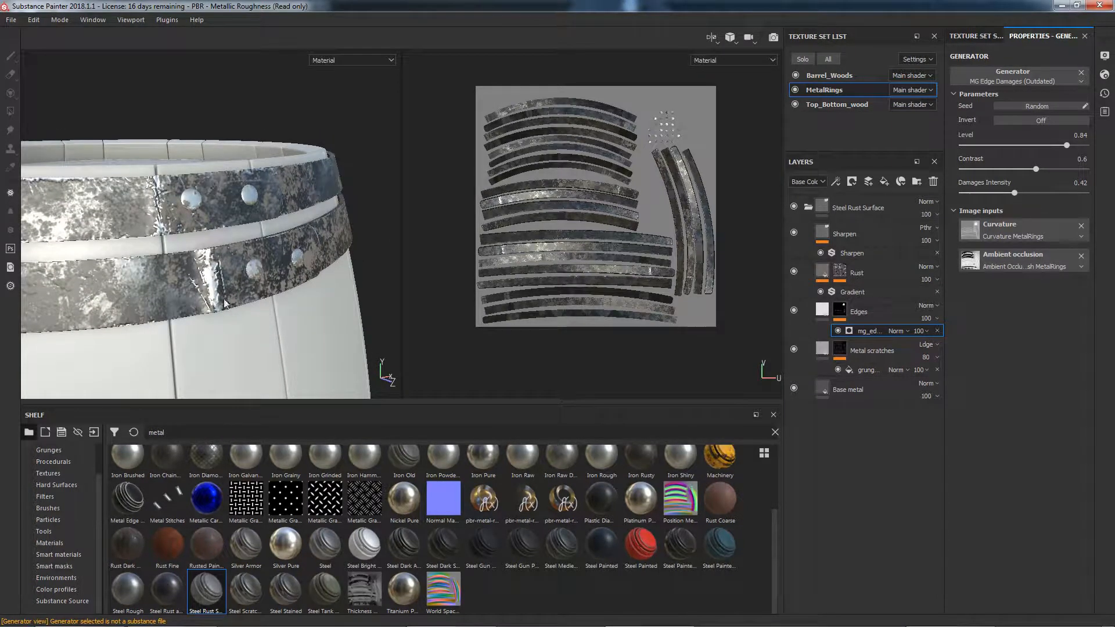
pyautogui.scroll(3, 206, 252)
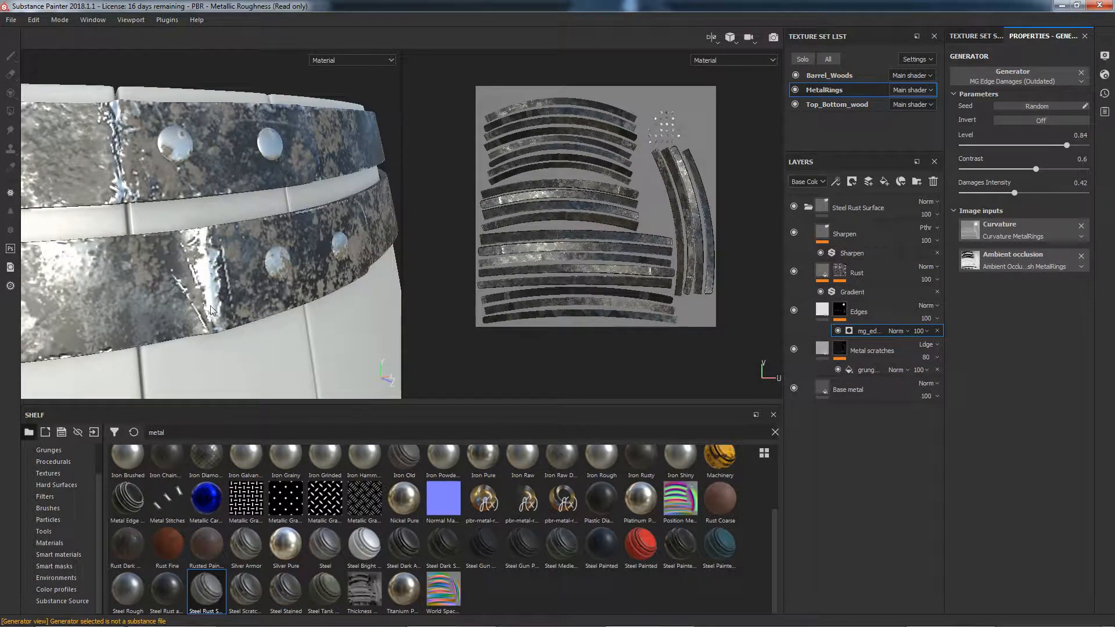
pyautogui.scroll(-4, 255, 273)
pyautogui.keyDown('alt'); pyautogui.moveTo(296, 278); pyautogui.dragTo(261, 244); pyautogui.keyUp('alt')
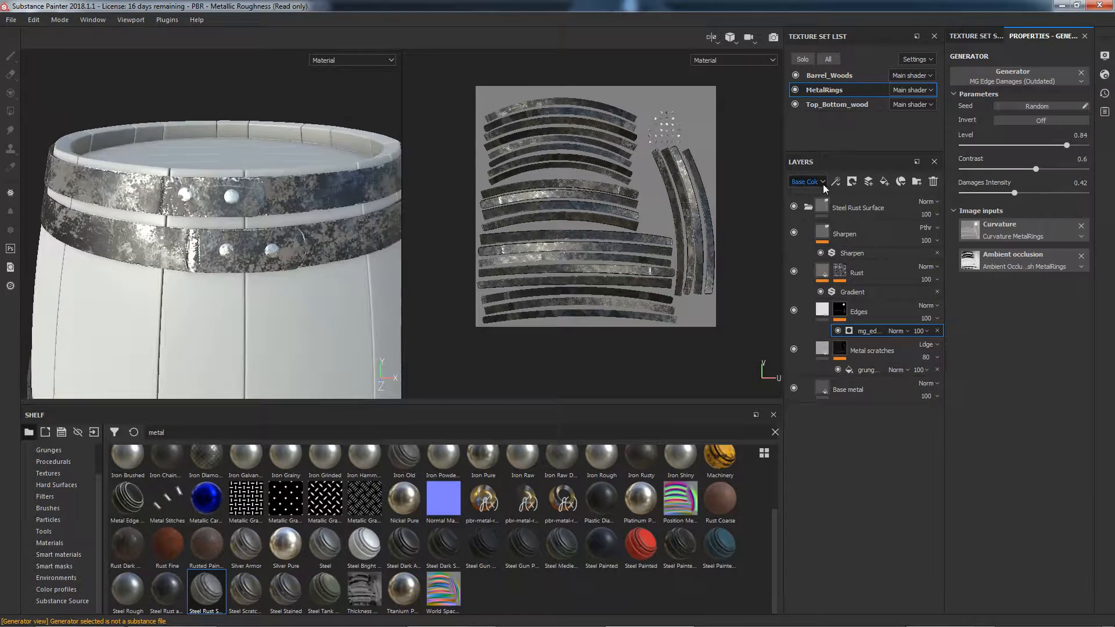
pyautogui.click(859, 315)
pyautogui.click(842, 272)
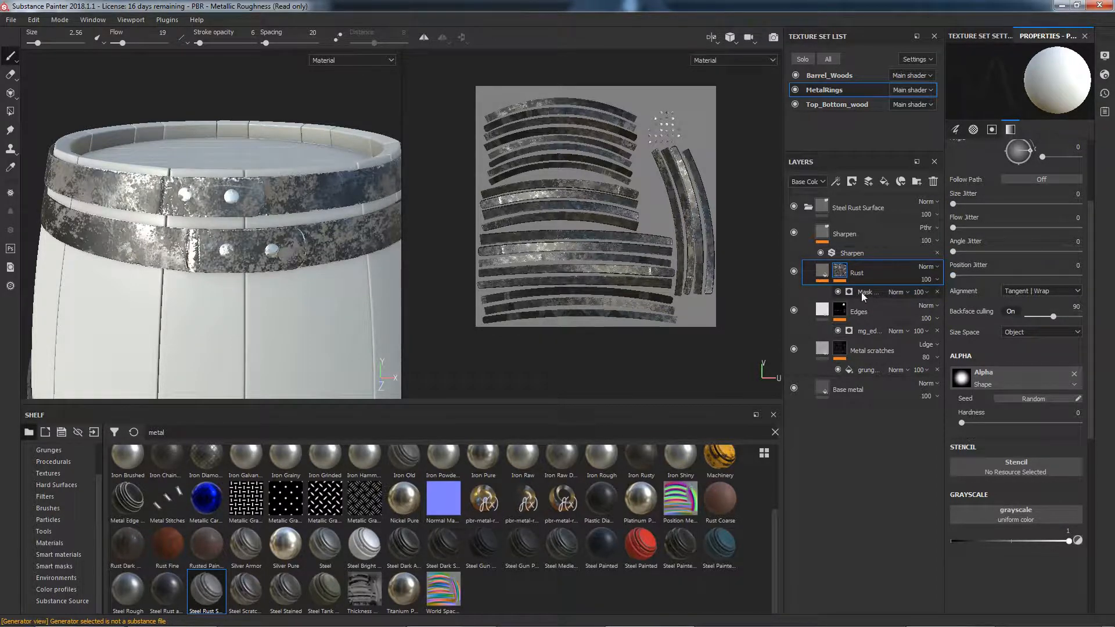
pyautogui.click(862, 292)
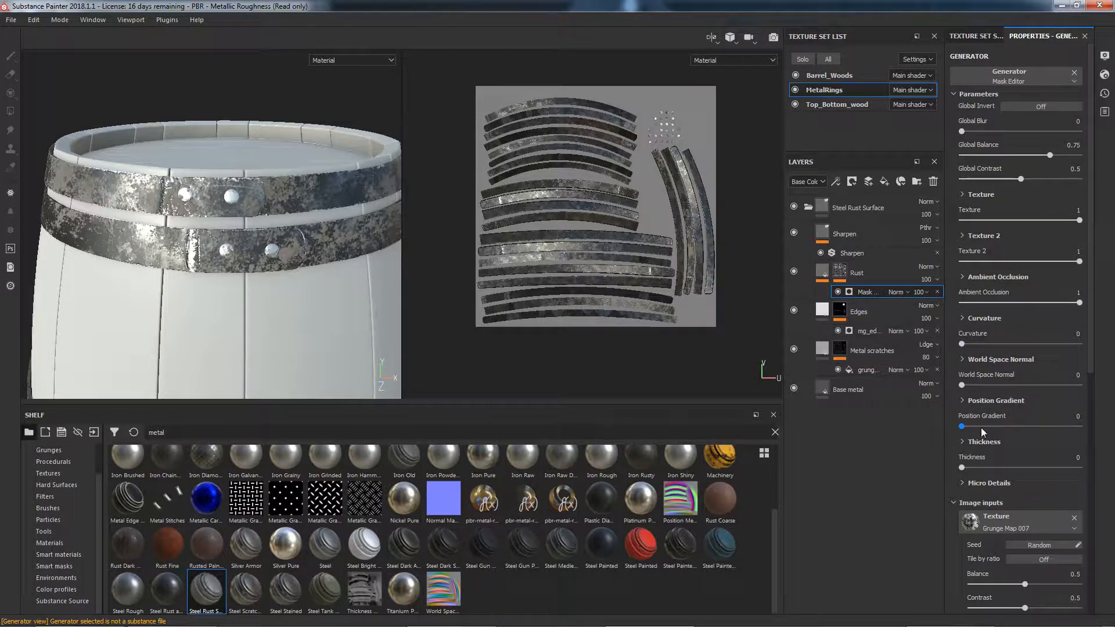
# Step: Set the Rust mask generator's Global Balance to 0 with the whole barrel in view
pyautogui.scroll(-1, 992, 428)
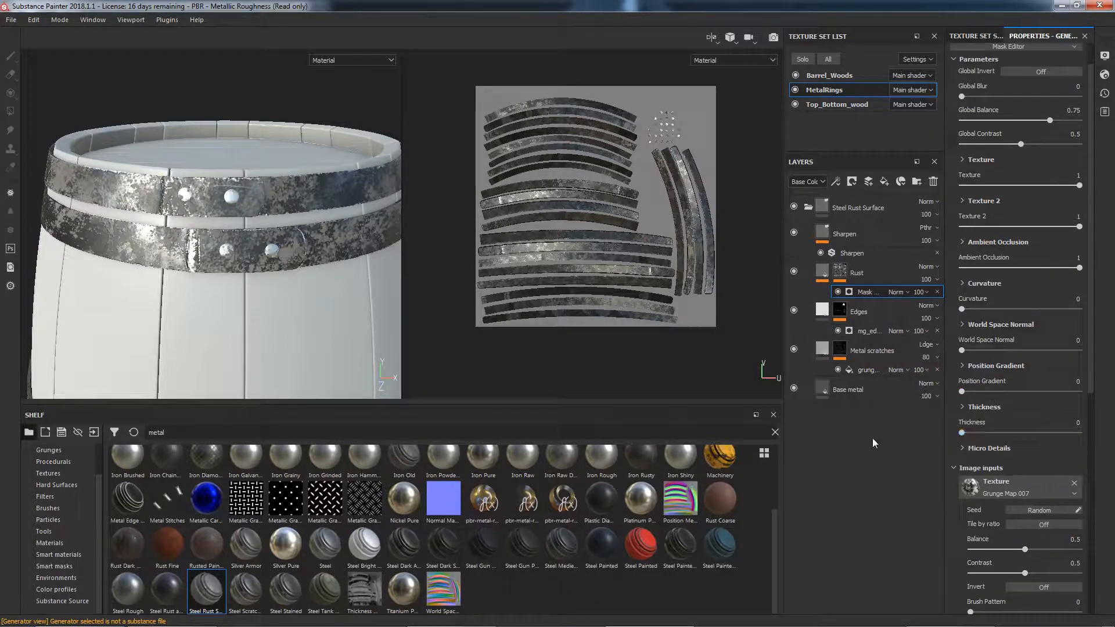
pyautogui.keyDown('alt'); pyautogui.moveTo(372, 247); pyautogui.dragTo(256, 301, button='right'); pyautogui.keyUp('alt')
pyautogui.keyDown('alt'); pyautogui.moveTo(284, 309); pyautogui.dragTo(264, 164, button='middle'); pyautogui.keyUp('alt')
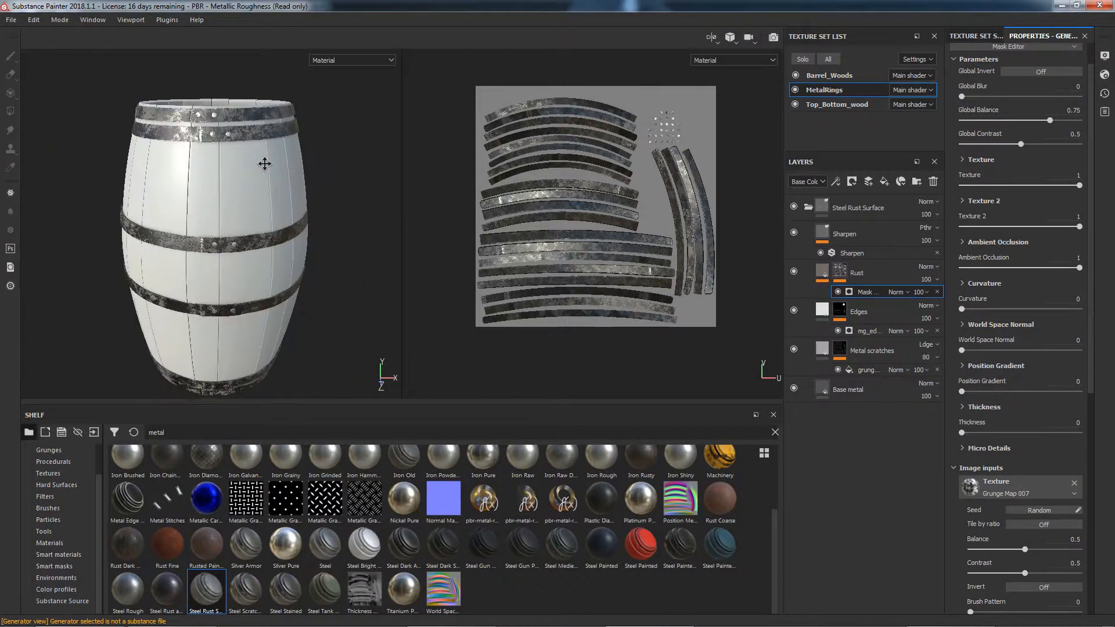
pyautogui.keyDown('alt'); pyautogui.moveTo(322, 250); pyautogui.dragTo(350, 273); pyautogui.keyUp('alt')
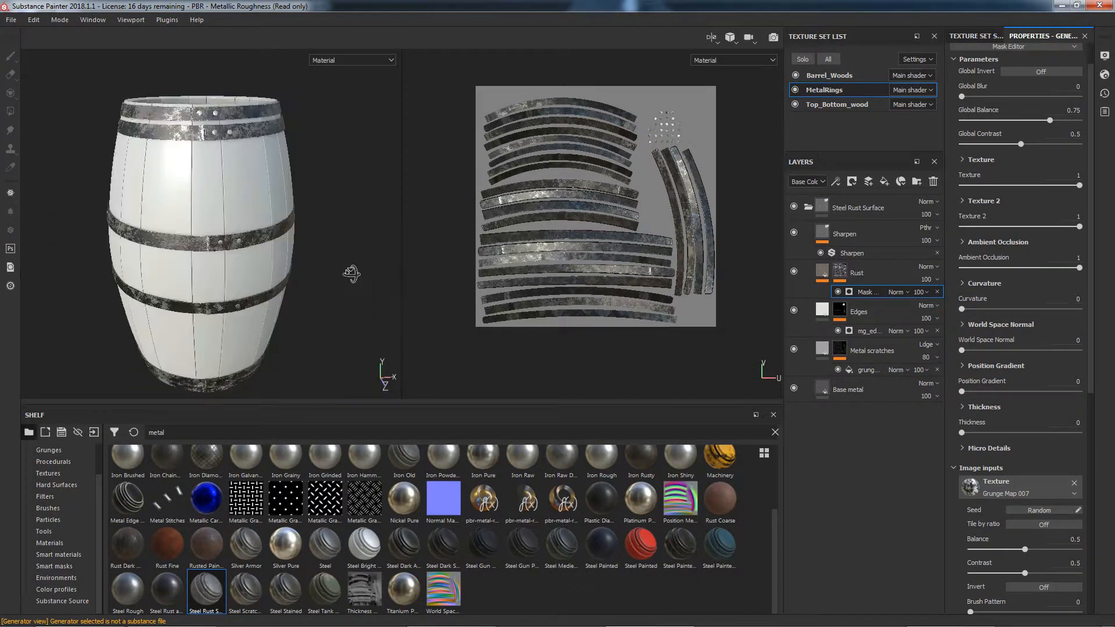
pyautogui.scroll(1, 995, 171)
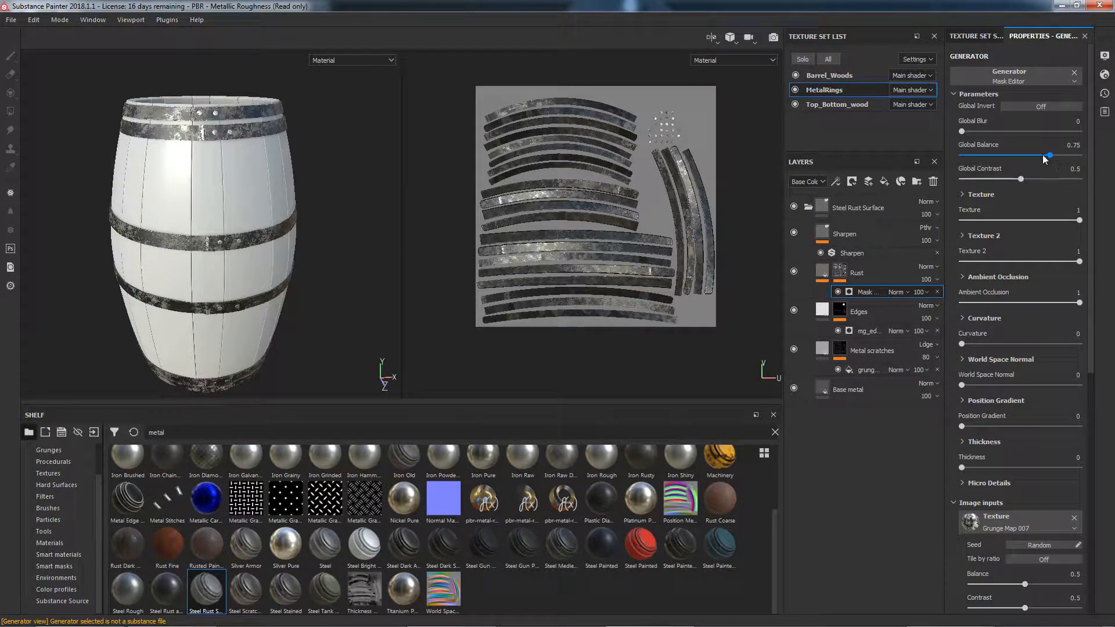
pyautogui.moveTo(998, 155); pyautogui.dragTo(945, 153)
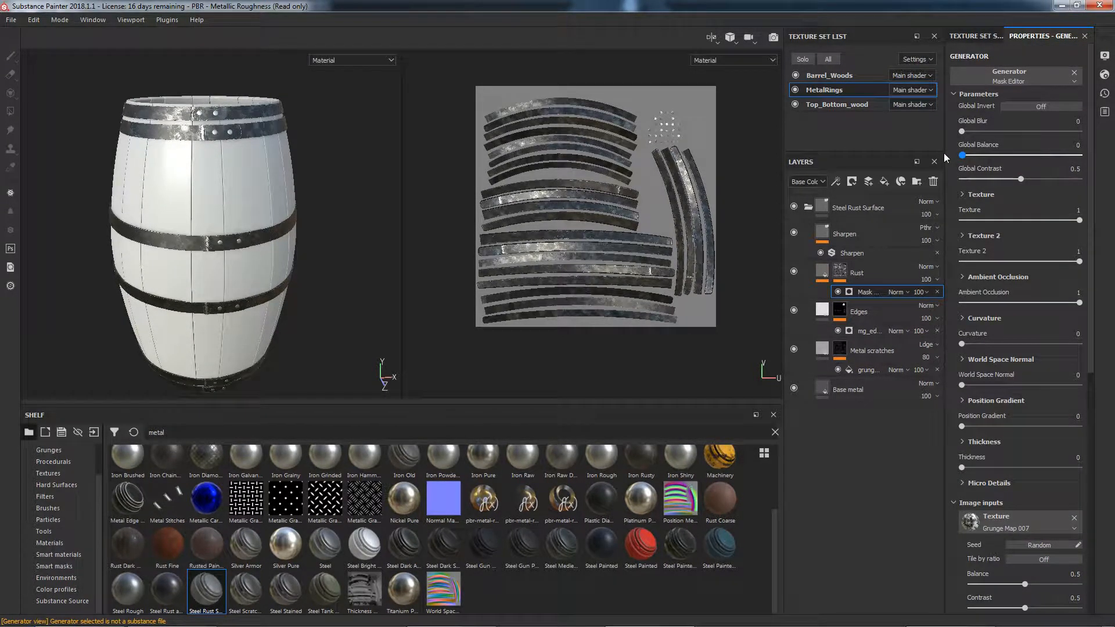
# Step: Set the Rust mask generator's Global Balance to 0.52 with the barrel's upper metal rings in close view
pyautogui.scroll(5, 251, 153)
pyautogui.keyDown('alt'); pyautogui.moveTo(251, 154); pyautogui.dragTo(331, 256, button='middle'); pyautogui.keyUp('alt')
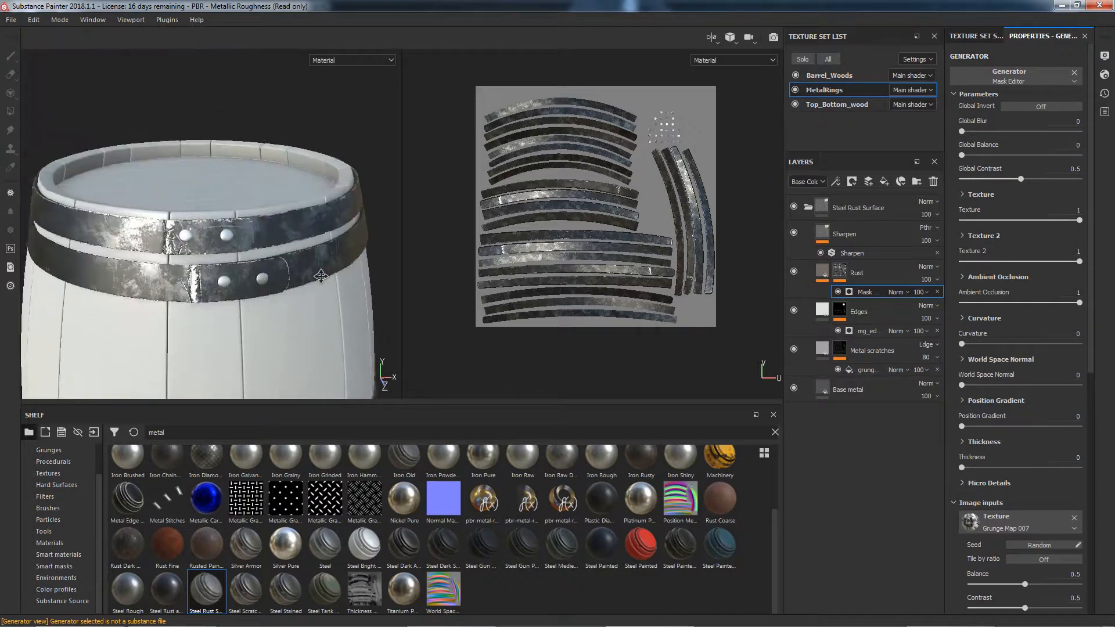
pyautogui.scroll(3, 220, 252)
pyautogui.scroll(4, 221, 254)
pyautogui.scroll(-2, 224, 256)
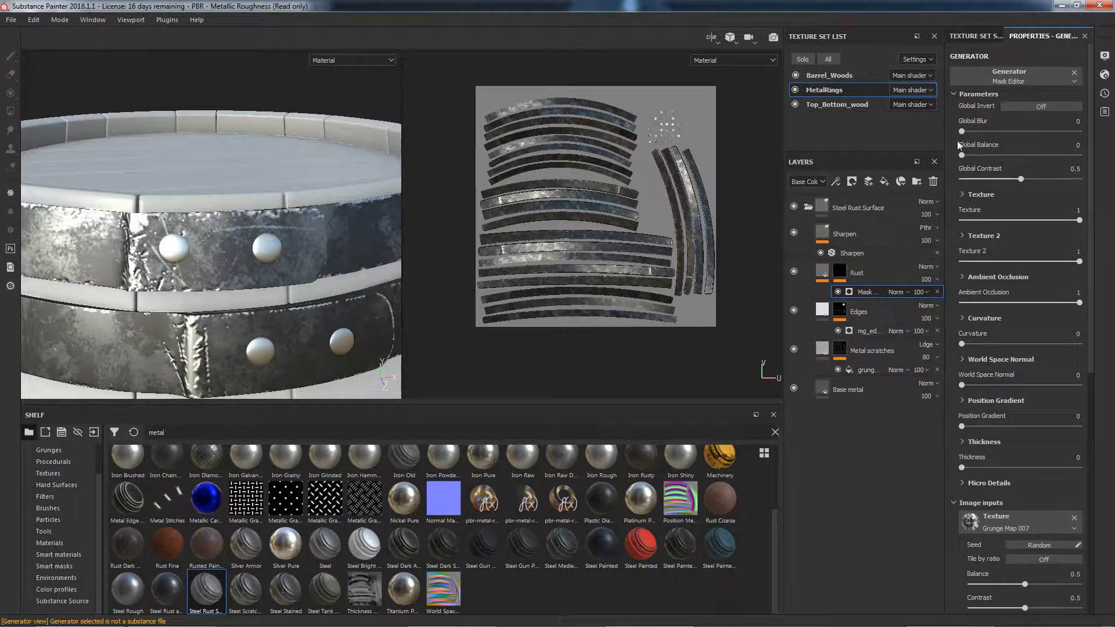
pyautogui.moveTo(962, 154); pyautogui.dragTo(1025, 162)
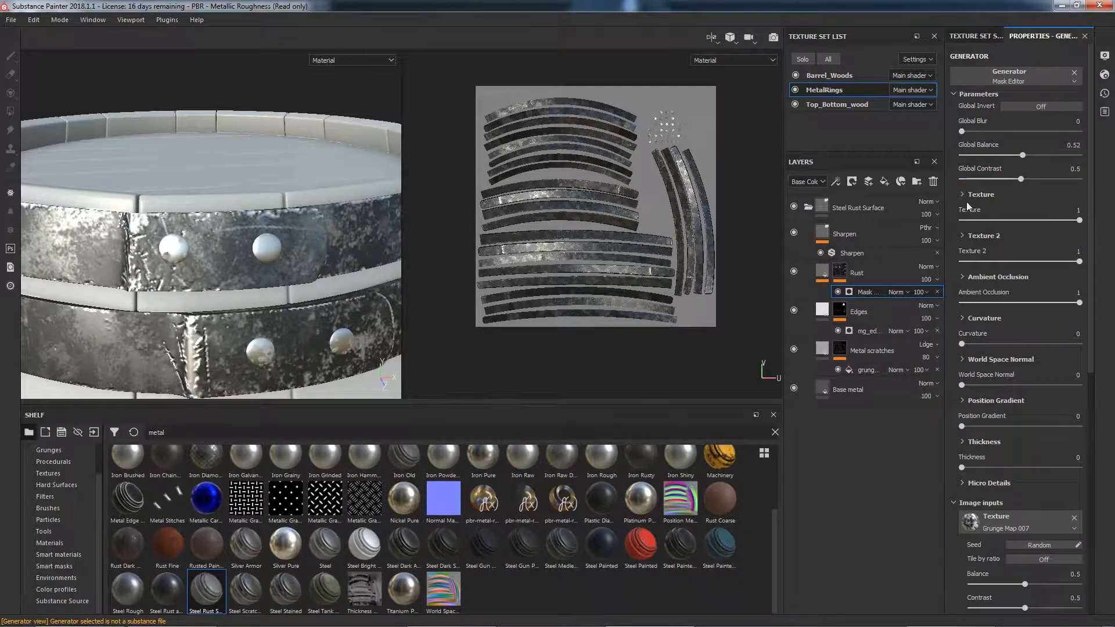
# Step: Set the Rust mask generator's Curvature to 0.85 and its curvature mode to Cavities
pyautogui.scroll(-2, 1009, 235)
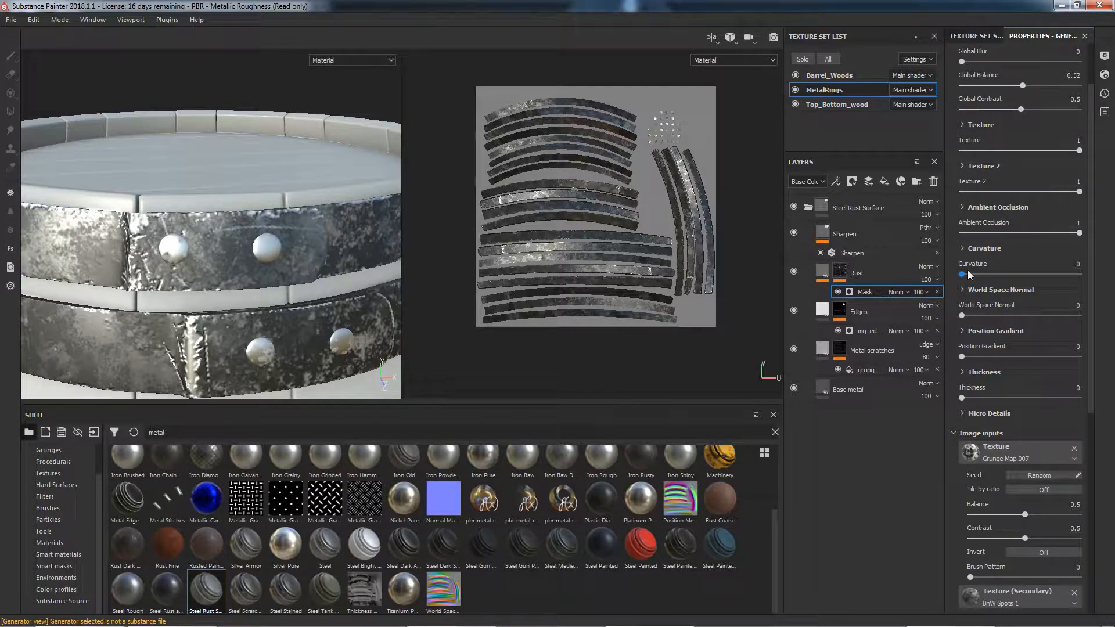
pyautogui.moveTo(961, 274); pyautogui.dragTo(974, 276)
pyautogui.moveTo(1001, 270); pyautogui.dragTo(1060, 274)
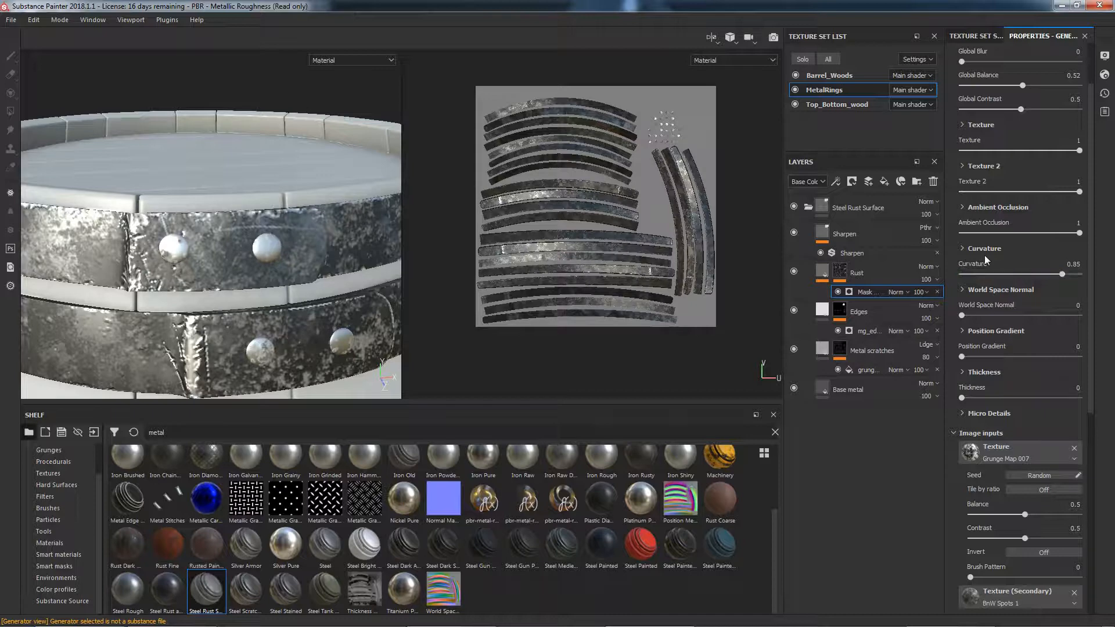
pyautogui.click(964, 248)
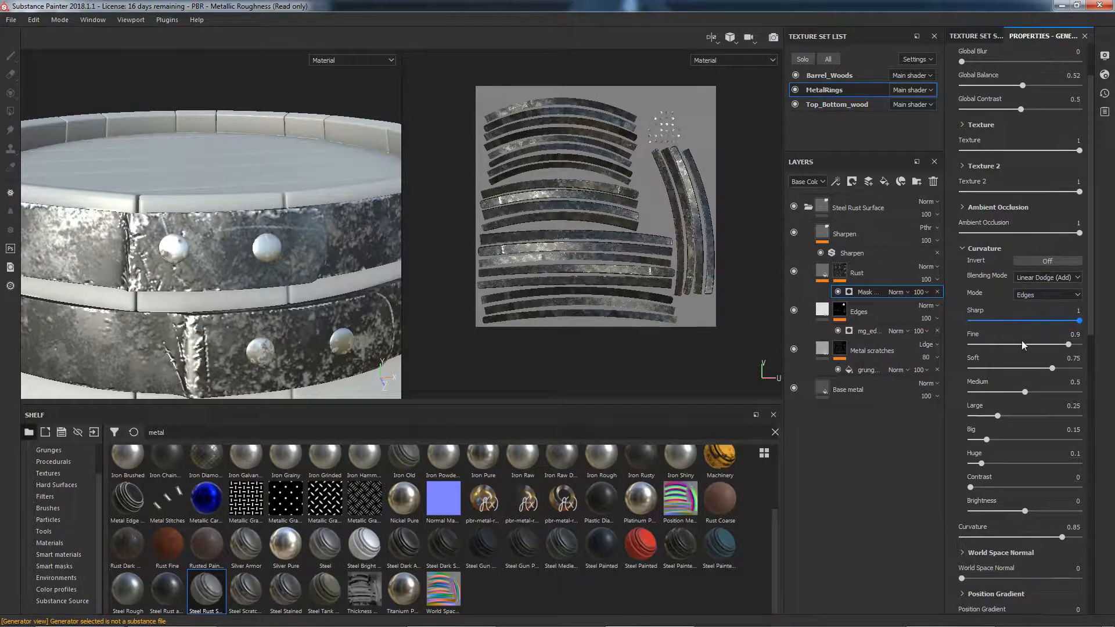
pyautogui.click(1060, 293)
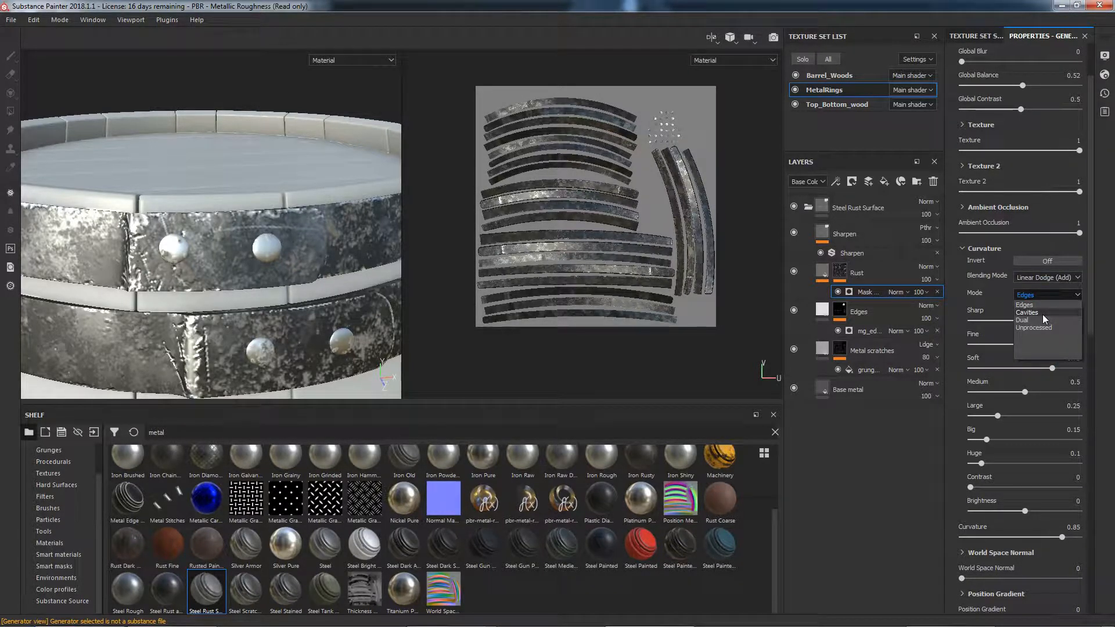
pyautogui.click(1043, 315)
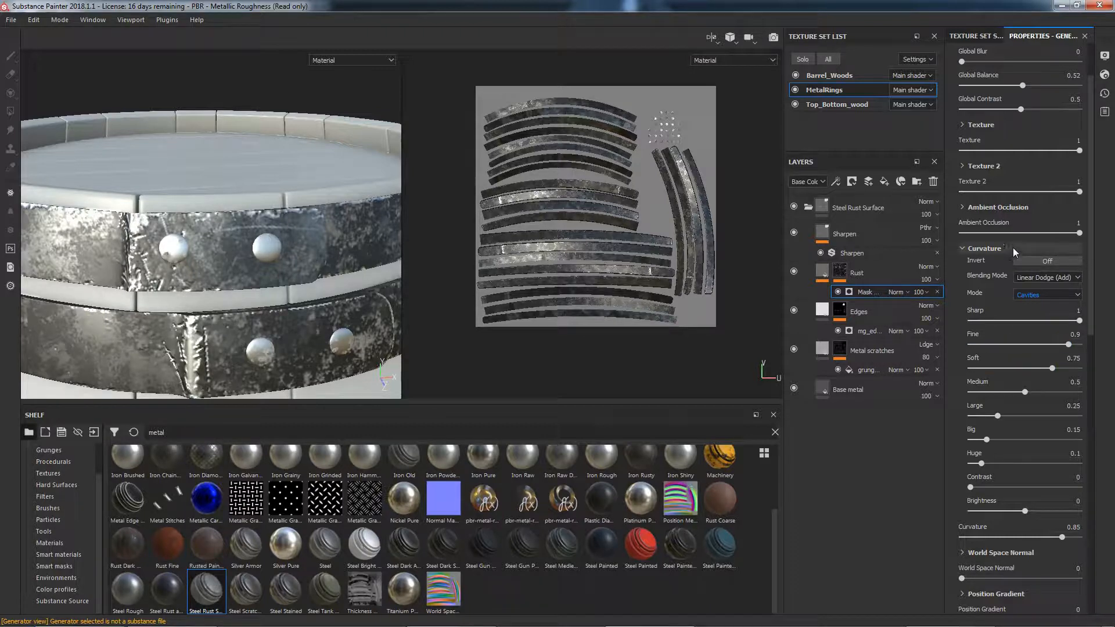
# Step: Set the Rust mask's Curvature to 1 in Dual mode, lowering its Medium amount and raising its Huge amount
pyautogui.moveTo(1062, 540); pyautogui.dragTo(1103, 539)
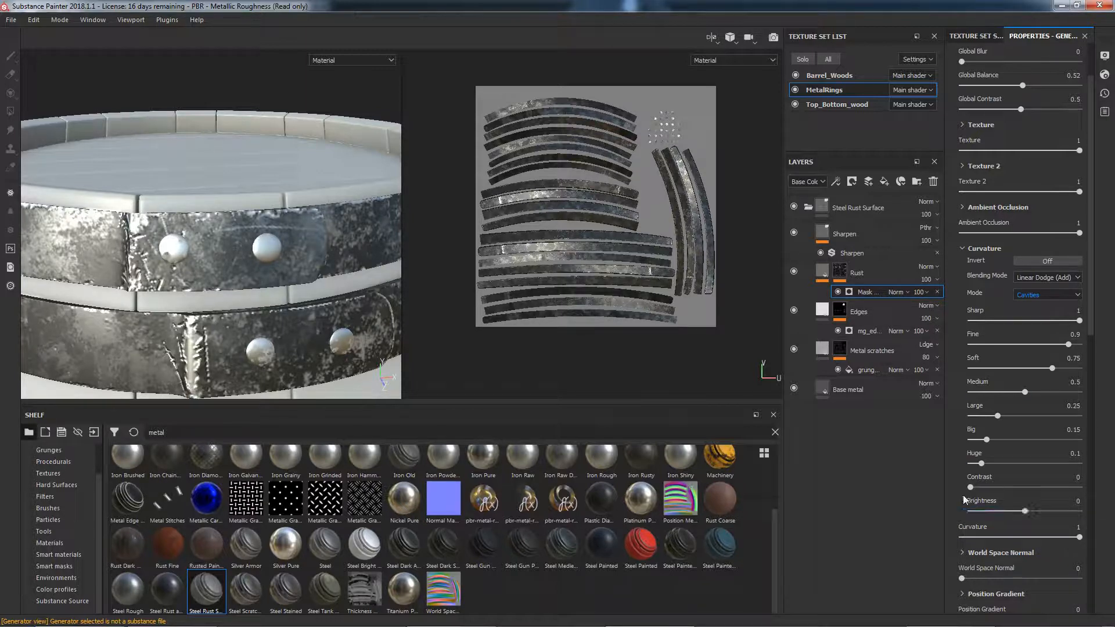
pyautogui.click(1038, 294)
pyautogui.click(1028, 321)
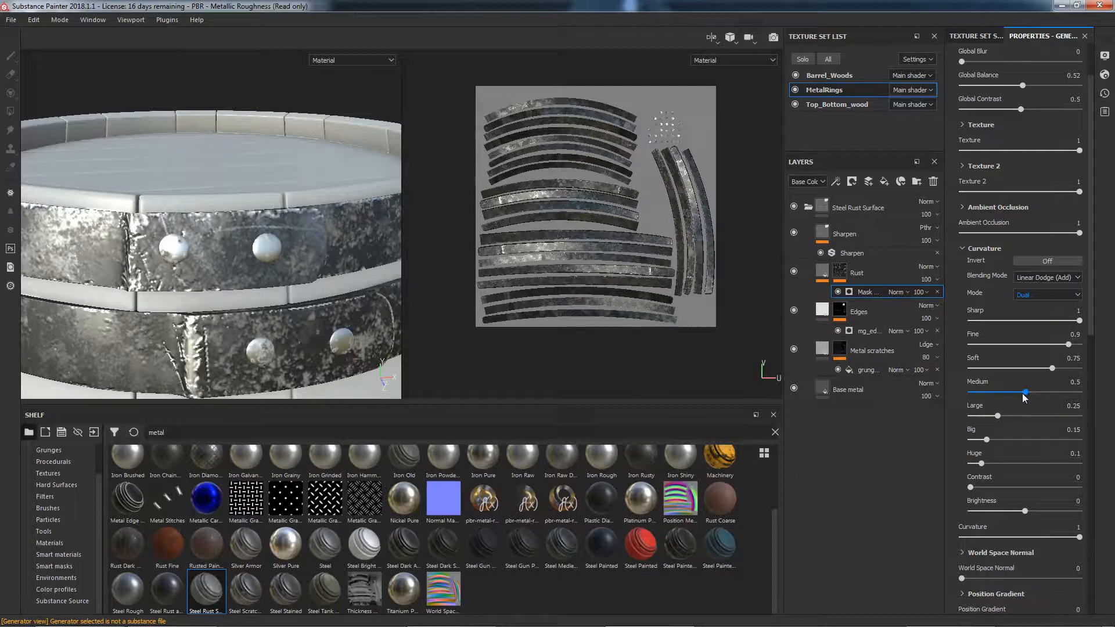
pyautogui.moveTo(1025, 395)
pyautogui.mouseDown()
pyautogui.moveTo(994, 393)
pyautogui.moveTo(1018, 393)
pyautogui.moveTo(1007, 394)
pyautogui.mouseUp()
pyautogui.moveTo(981, 464); pyautogui.dragTo(1062, 464)
pyautogui.click(982, 248)
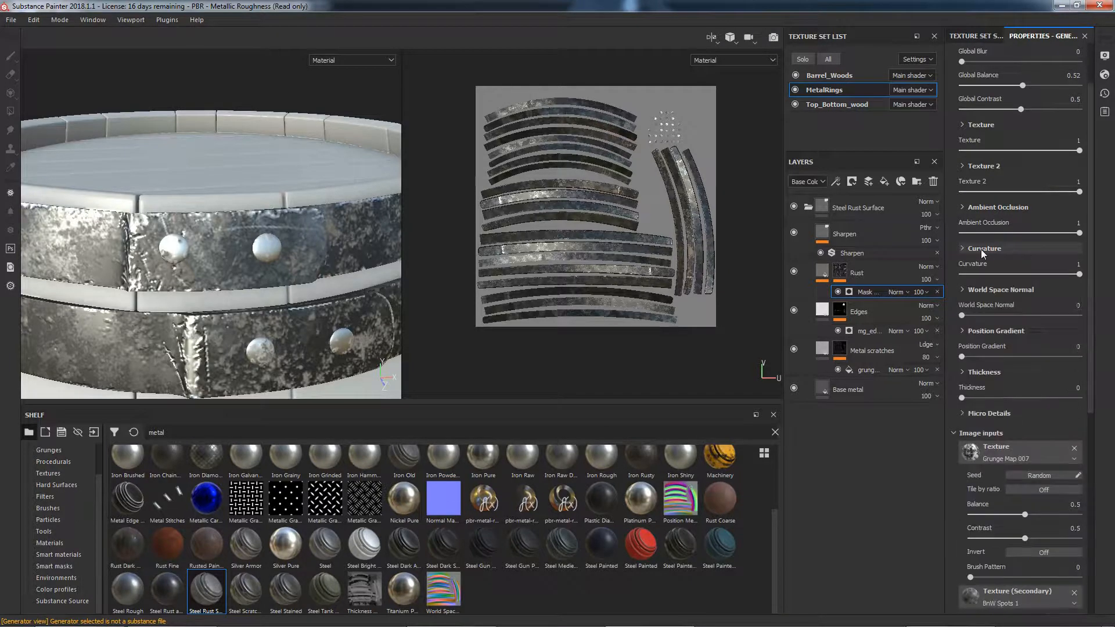
# Step: Raise the Rust mask's Ambient Occlusion Balance slightly and set its Texture amount to 0.95, keeping Texture 2 at 1
pyautogui.click(1005, 207)
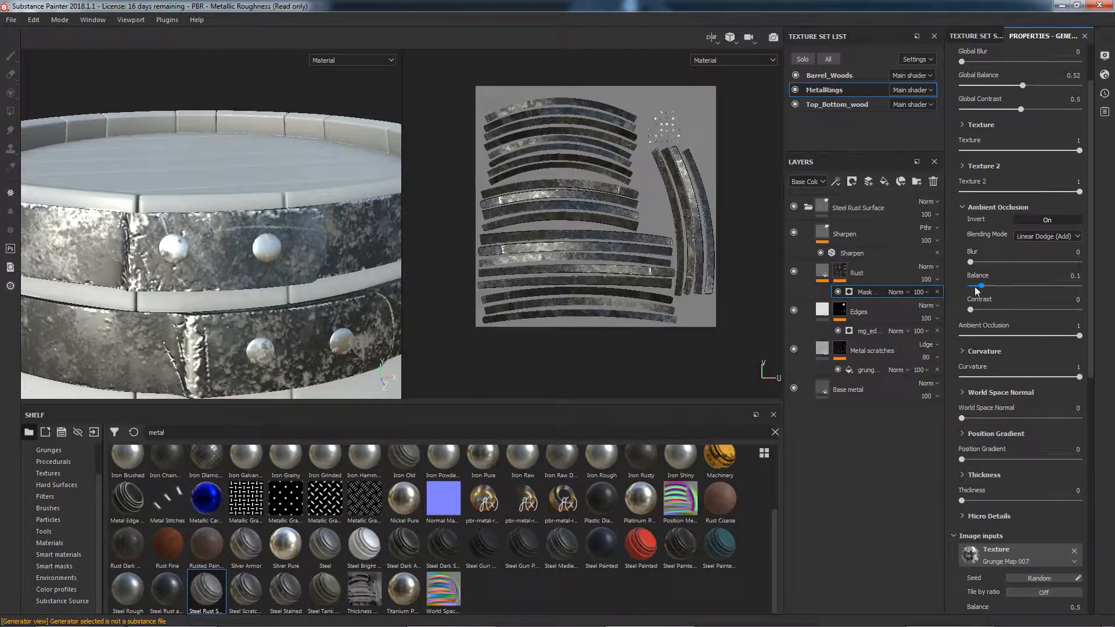
pyautogui.moveTo(980, 286)
pyautogui.mouseDown()
pyautogui.moveTo(1066, 287)
pyautogui.moveTo(987, 287)
pyautogui.mouseUp()
pyautogui.click(972, 208)
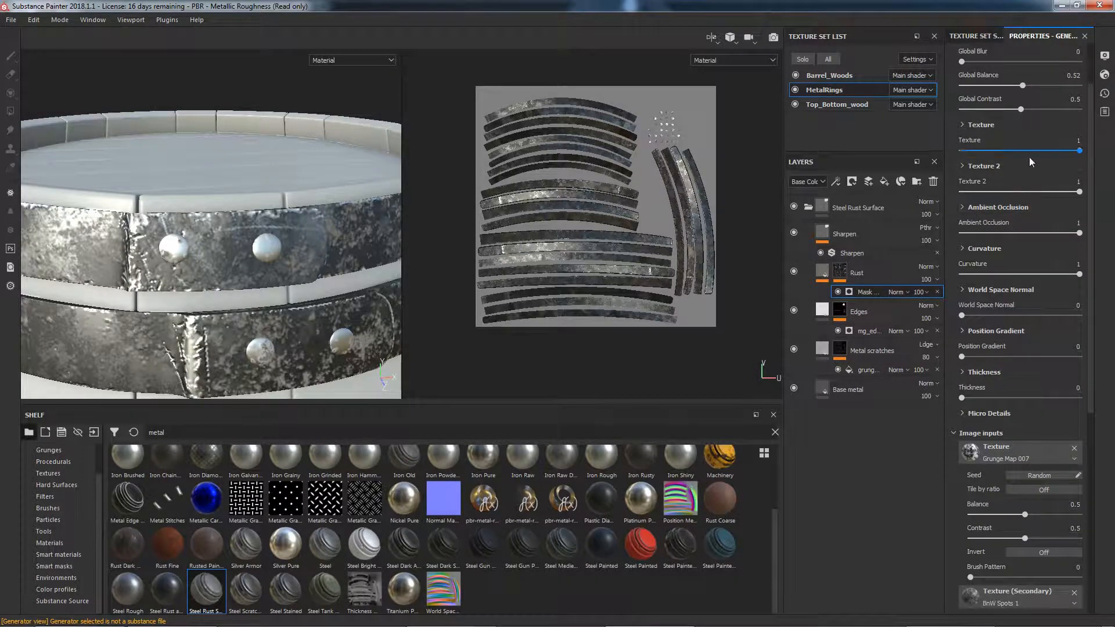
pyautogui.scroll(-1, 1029, 223)
pyautogui.scroll(1, 1030, 226)
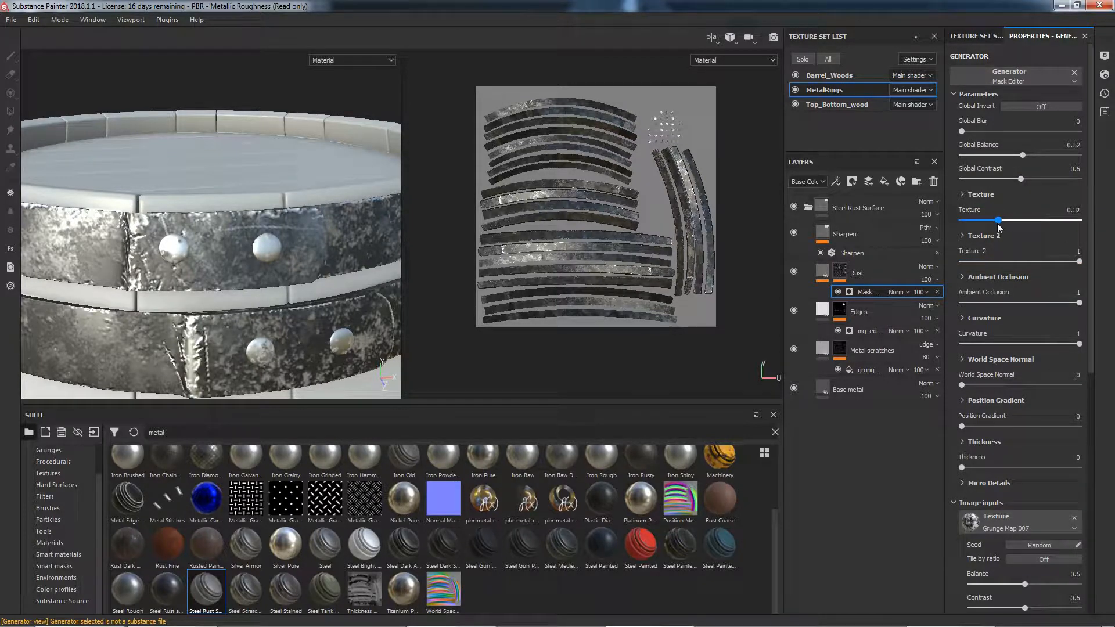
pyautogui.moveTo(1097, 227); pyautogui.dragTo(1081, 268)
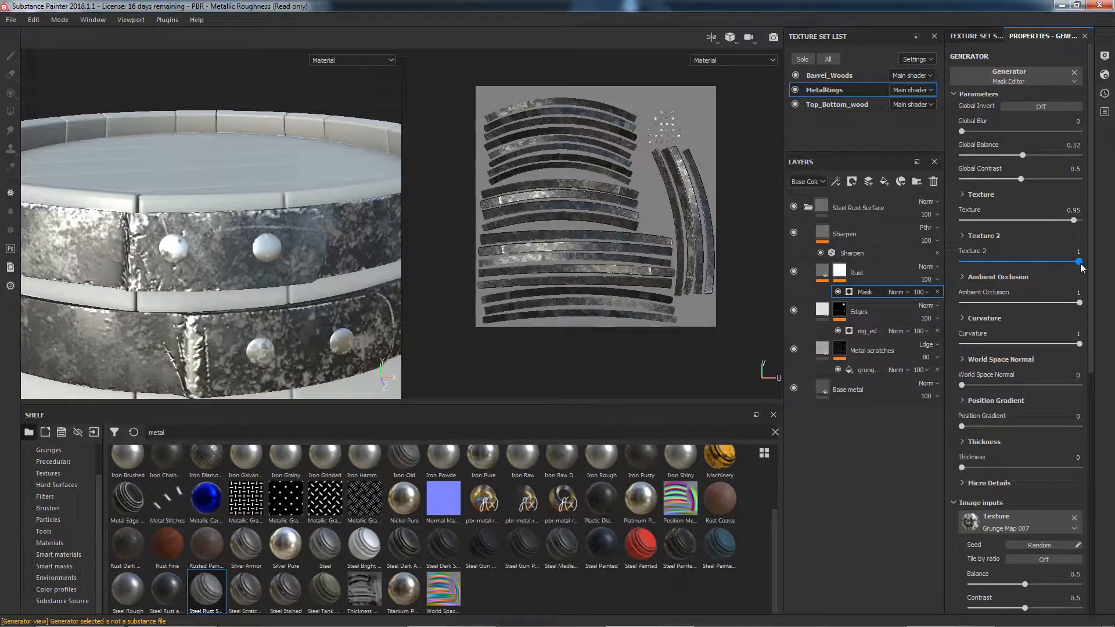
# Step: Review the Rust mask generator's Texture 2 settings and its image inputs
pyautogui.click(968, 236)
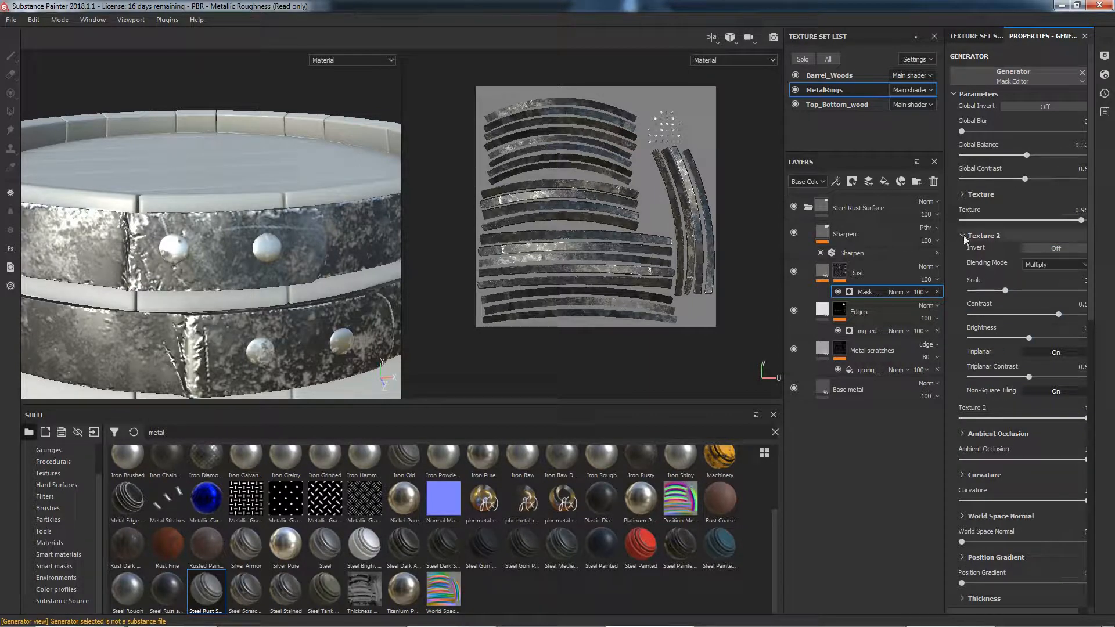
pyautogui.click(983, 236)
pyautogui.scroll(-6, 1023, 326)
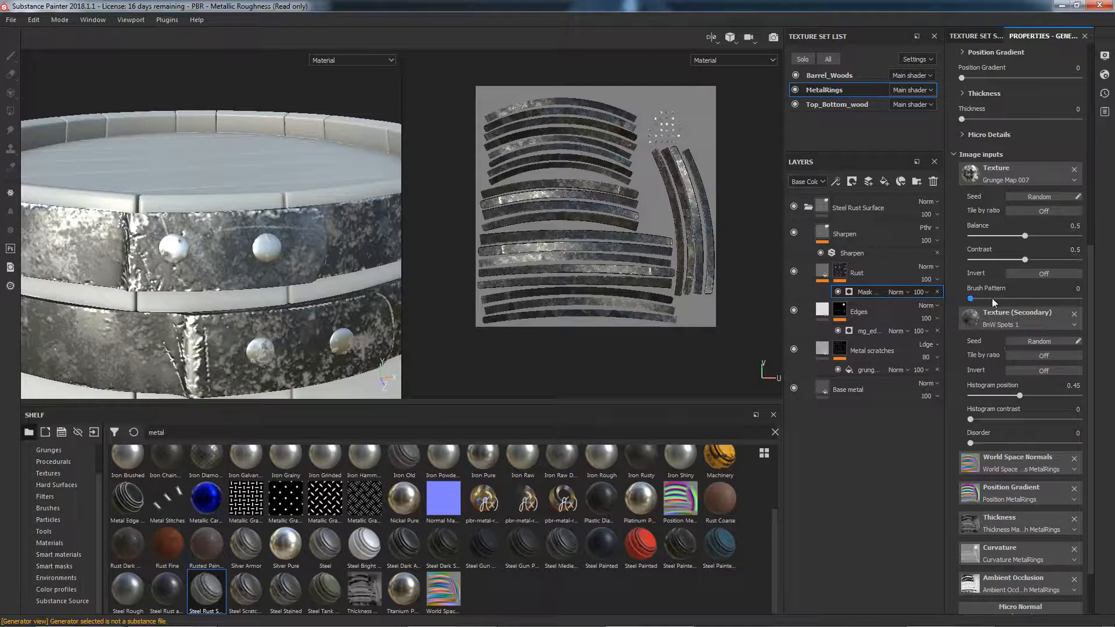
pyautogui.scroll(-2, 1018, 372)
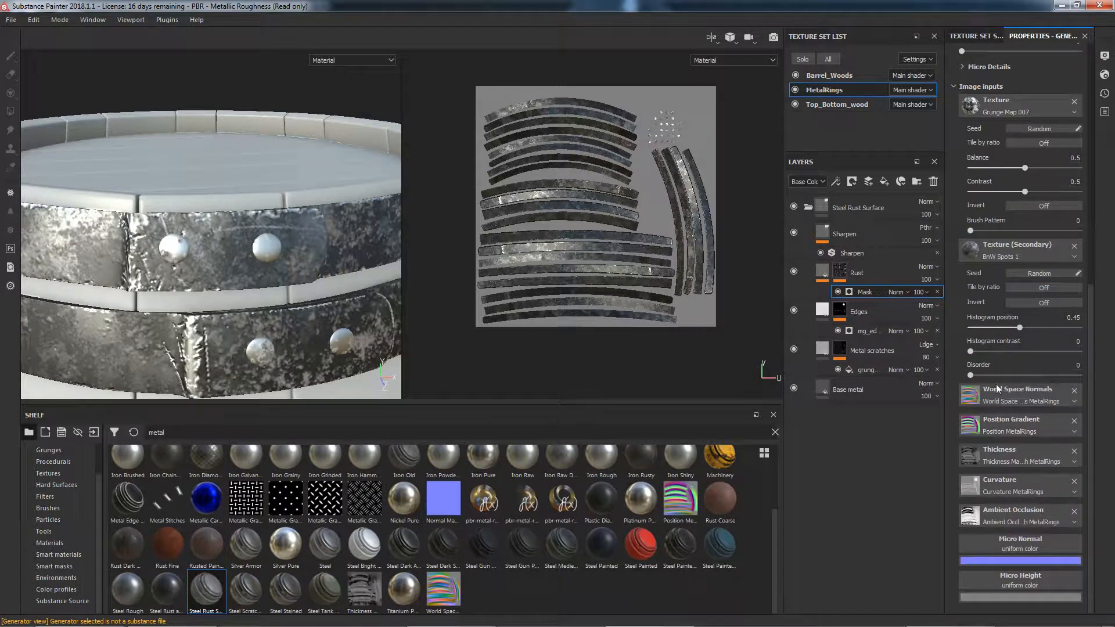
pyautogui.scroll(12, 1008, 518)
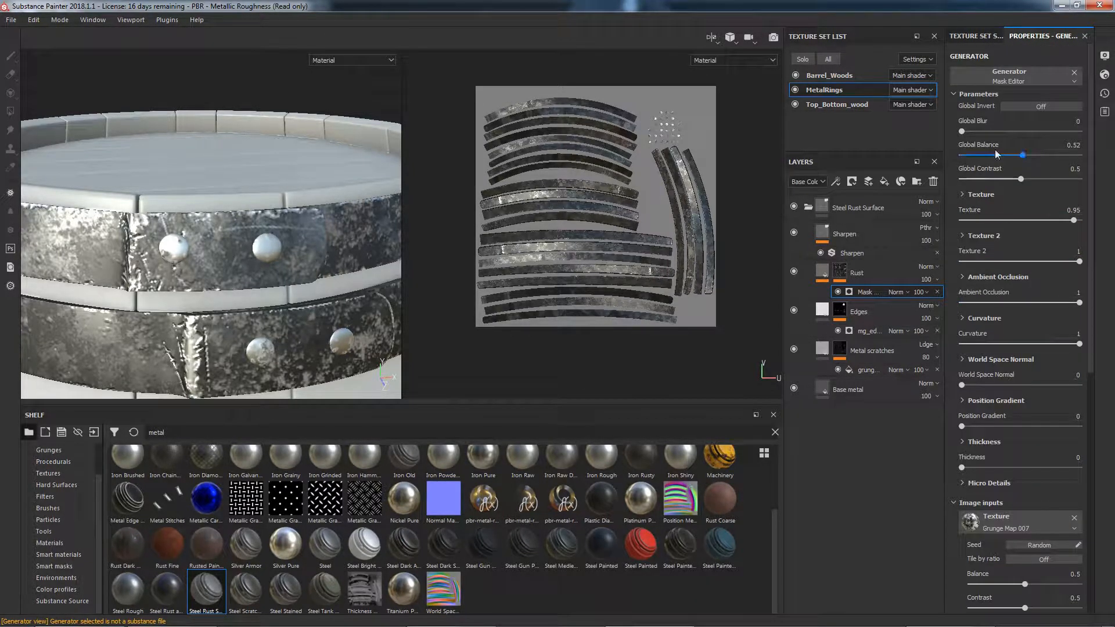
pyautogui.click(954, 94)
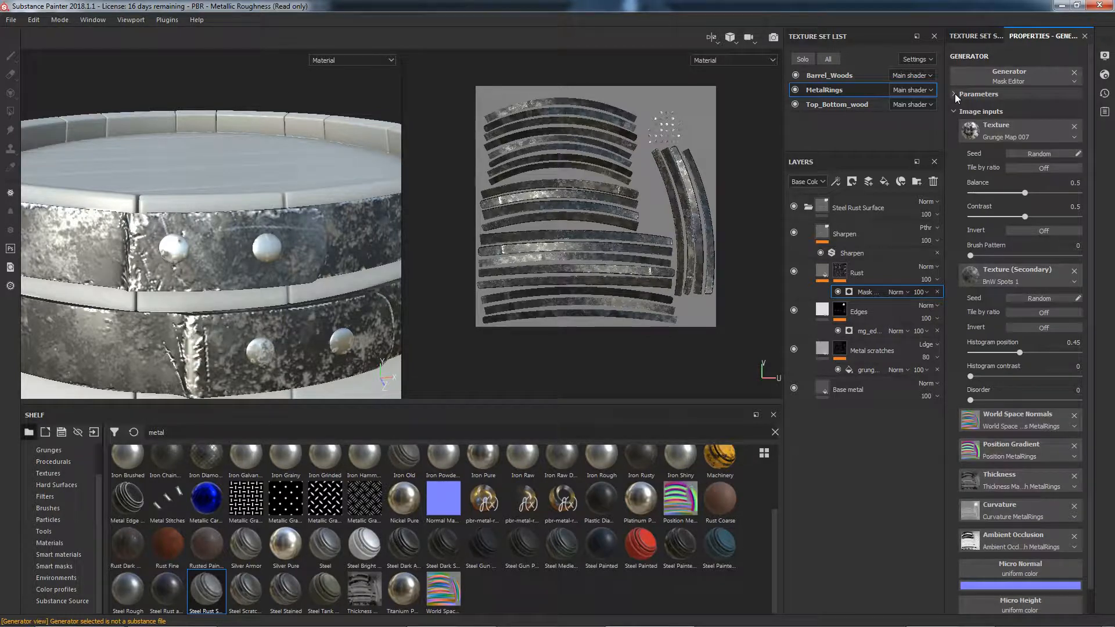
# Step: Add an empty filter to the Rust layer's content above its Gradient filter
pyautogui.click(822, 270)
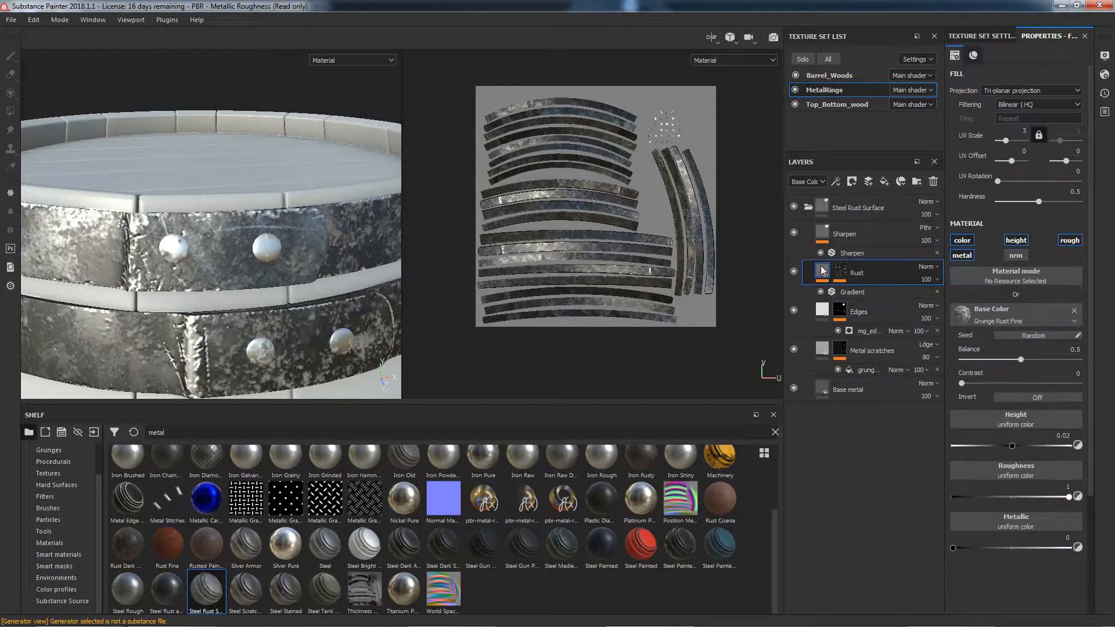
pyautogui.rightClick(821, 273)
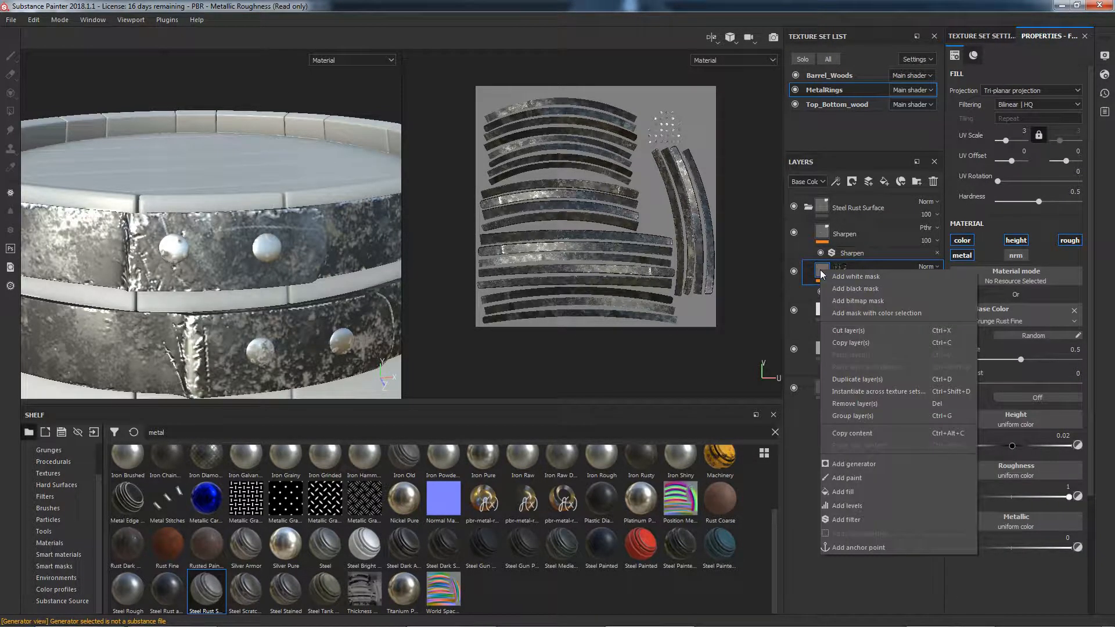
pyautogui.click(850, 520)
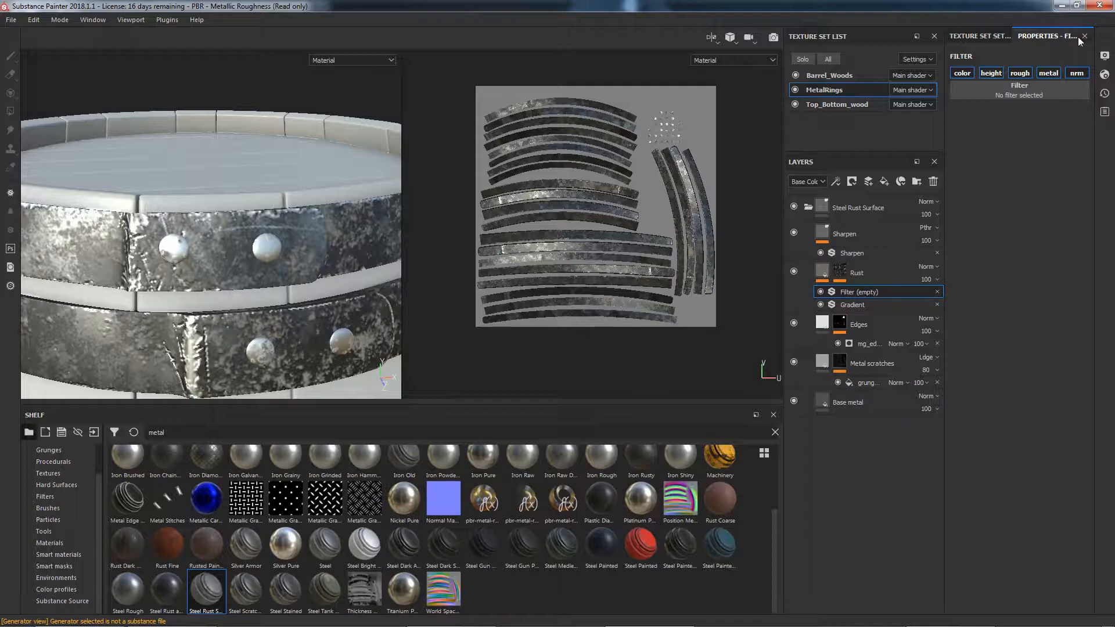
# Step: Try Color Correct as the Rust layer's new filter, check its Shadows settings and clear it
pyautogui.click(1008, 91)
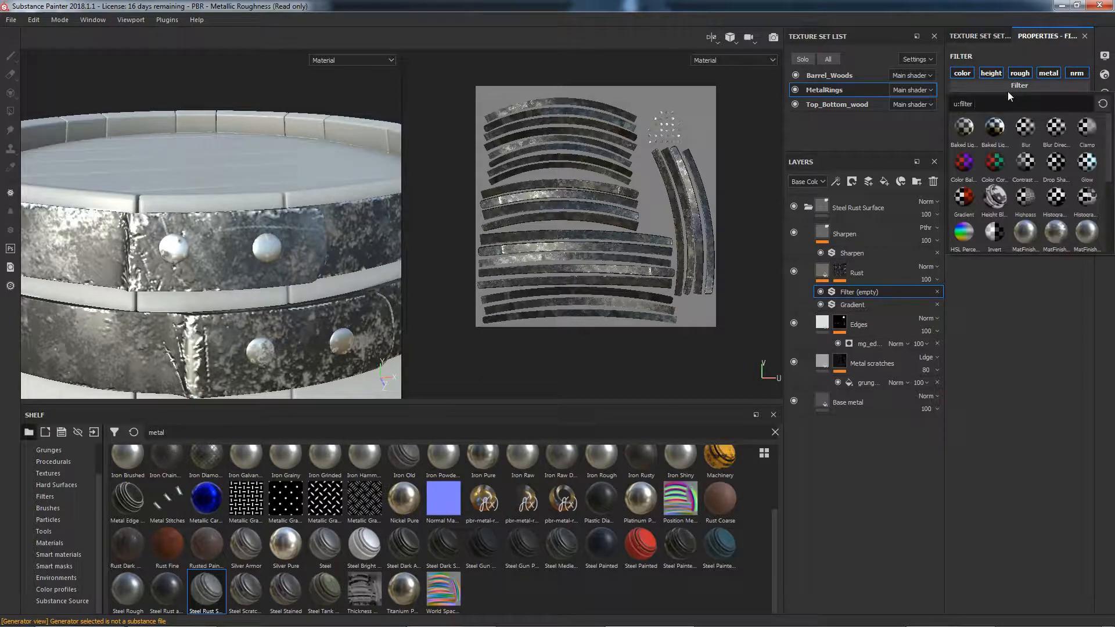
pyautogui.click(997, 163)
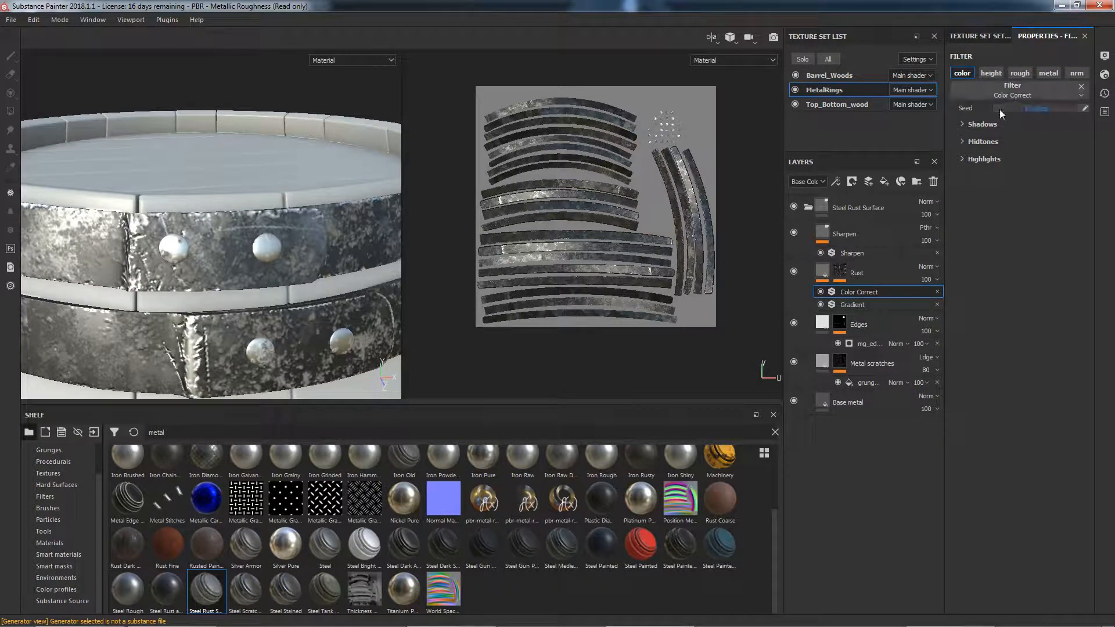
pyautogui.click(975, 125)
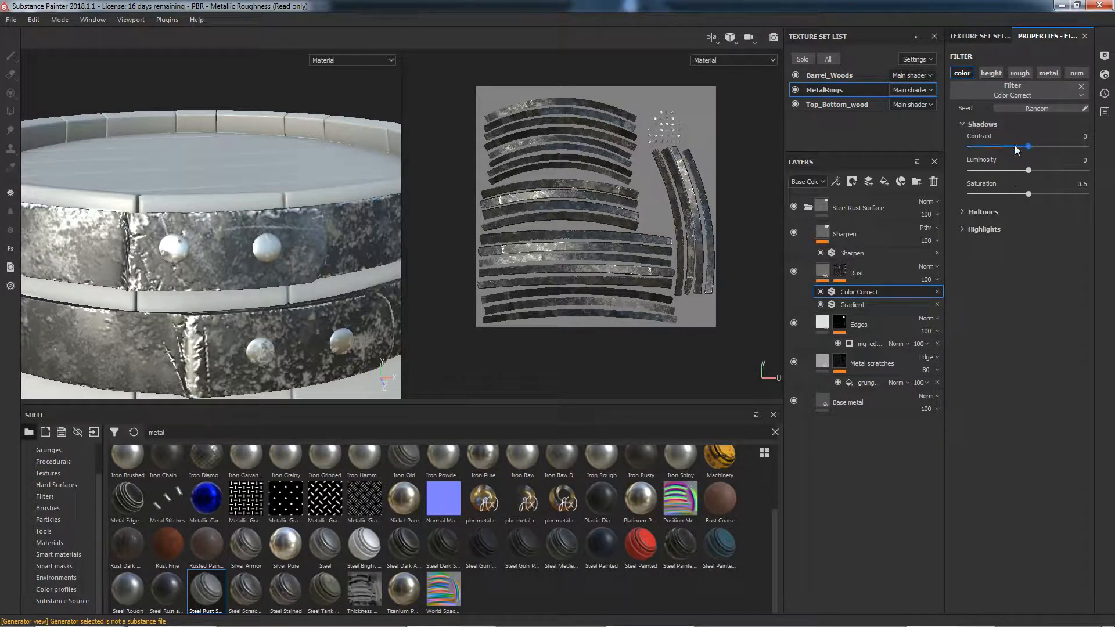
pyautogui.click(967, 119)
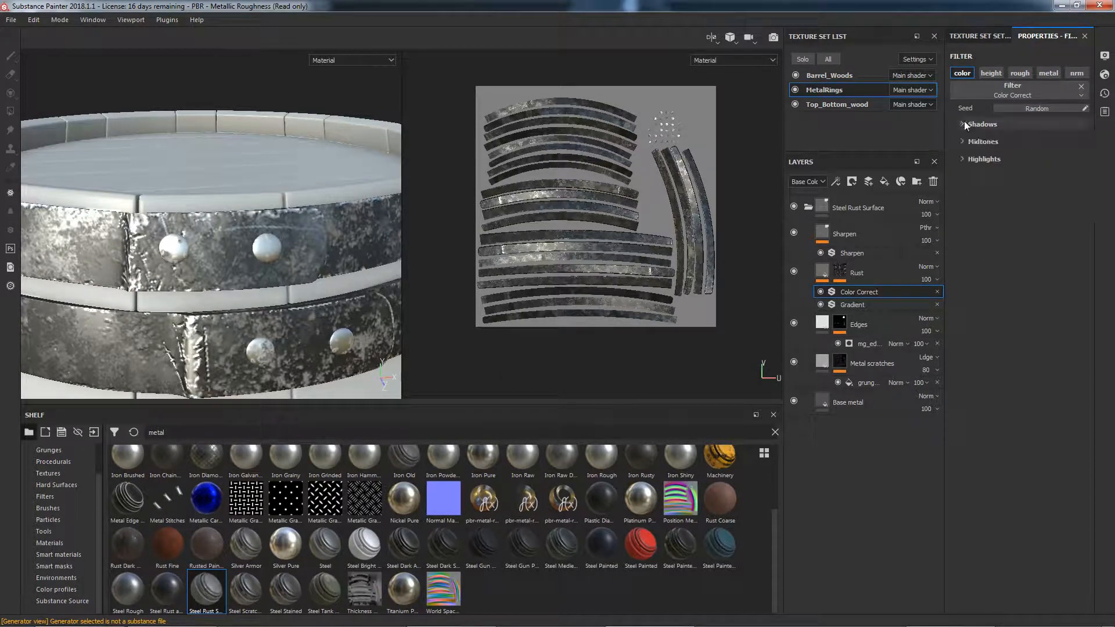
pyautogui.click(1079, 88)
# Step: Assign Color Balance to the Rust layer's empty filter and expand its Highlights, Midtones and Shadows settings
pyautogui.click(1025, 95)
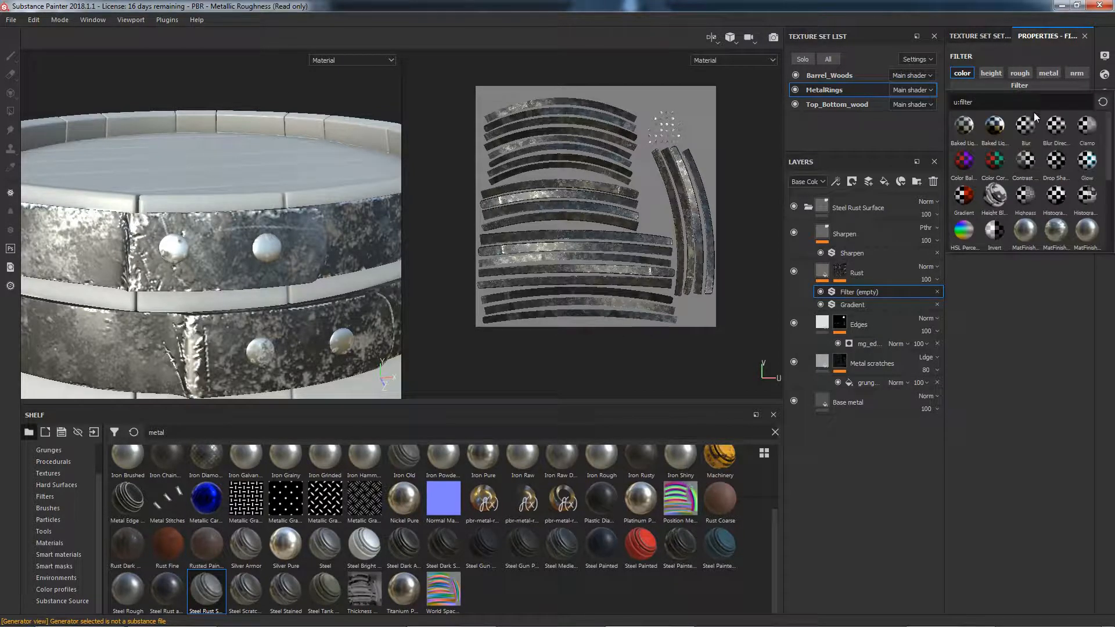
pyautogui.scroll(-3, 1069, 156)
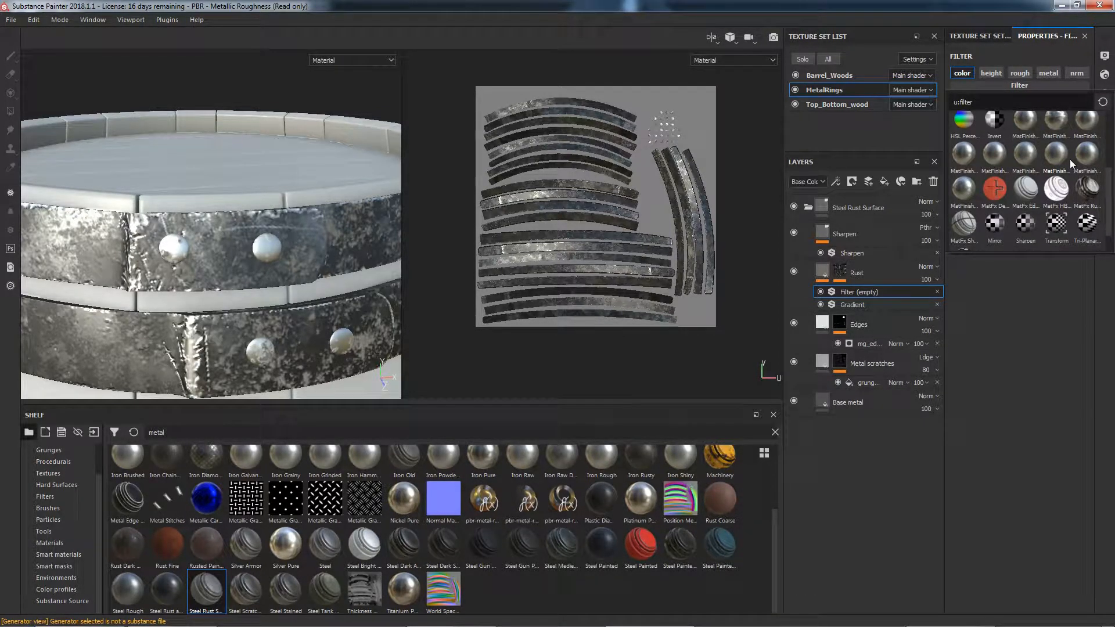
pyautogui.scroll(-1, 1070, 163)
pyautogui.scroll(4, 1069, 159)
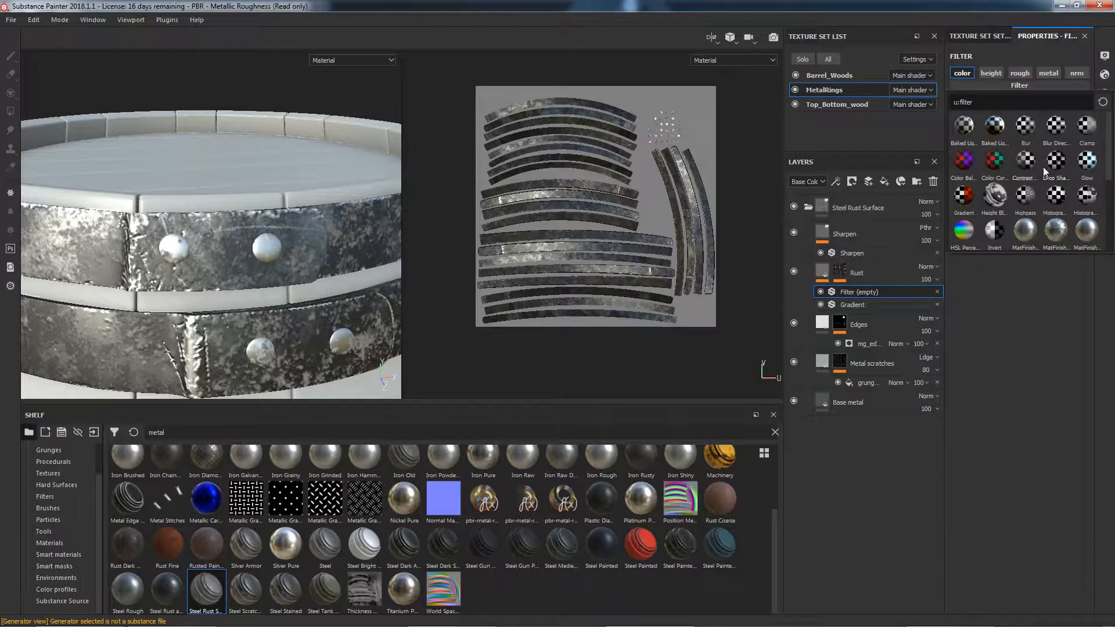
pyautogui.click(965, 164)
pyautogui.click(967, 126)
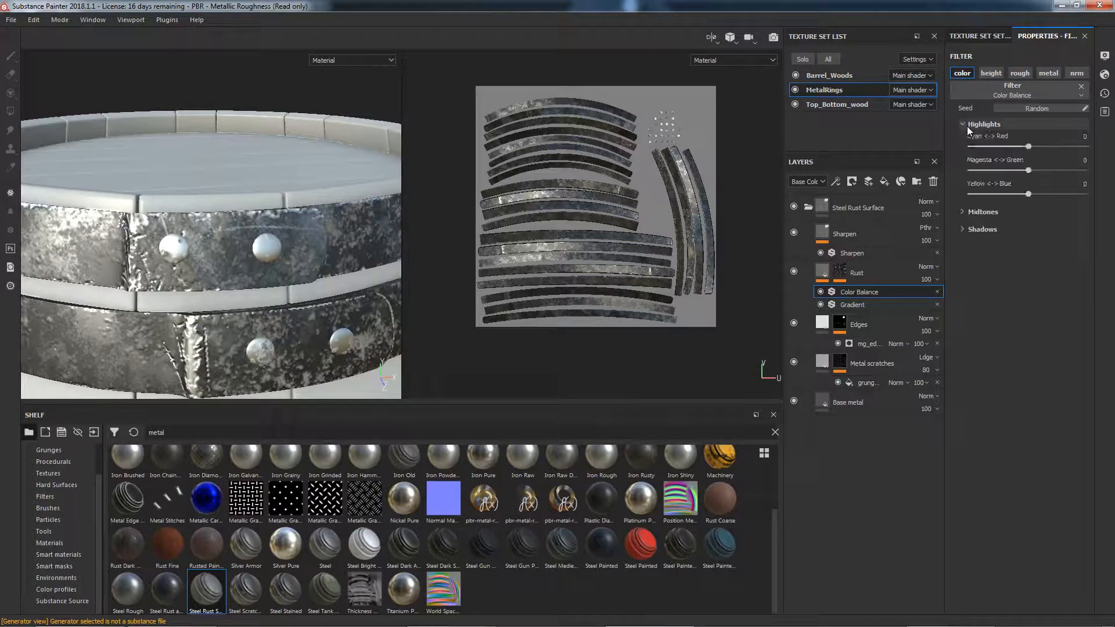
pyautogui.click(973, 212)
pyautogui.click(981, 299)
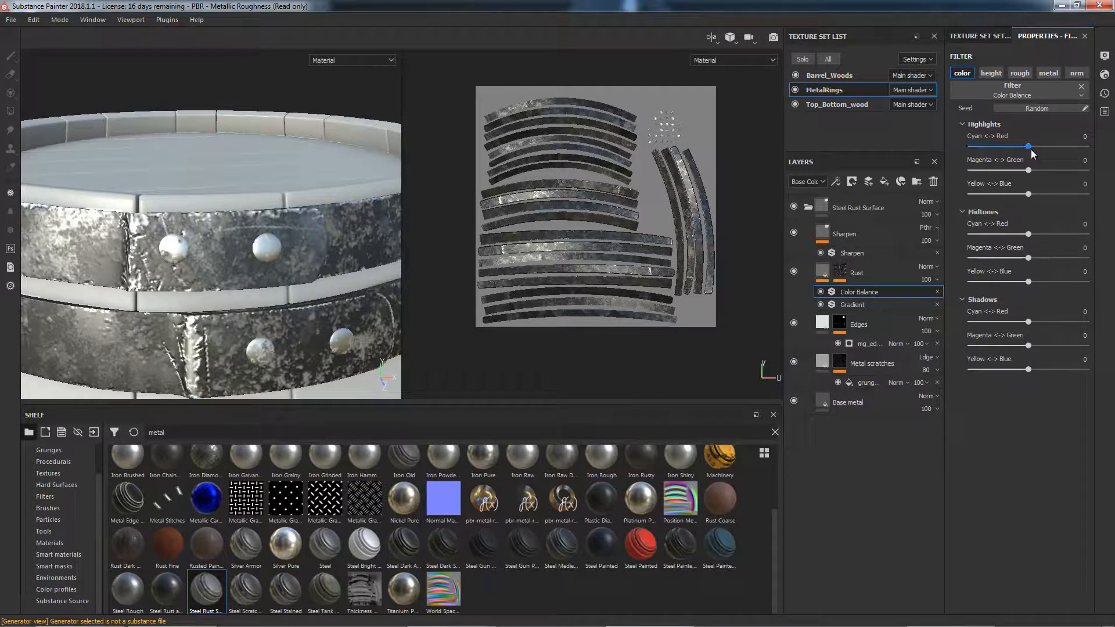
# Step: Shift the rust color toward red, with Cyan-Red at 0.22 for highlights, 0.19 for midtones and 0.21 for shadows
pyautogui.moveTo(1030, 149); pyautogui.dragTo(1042, 147)
pyautogui.moveTo(1029, 235); pyautogui.dragTo(1038, 235)
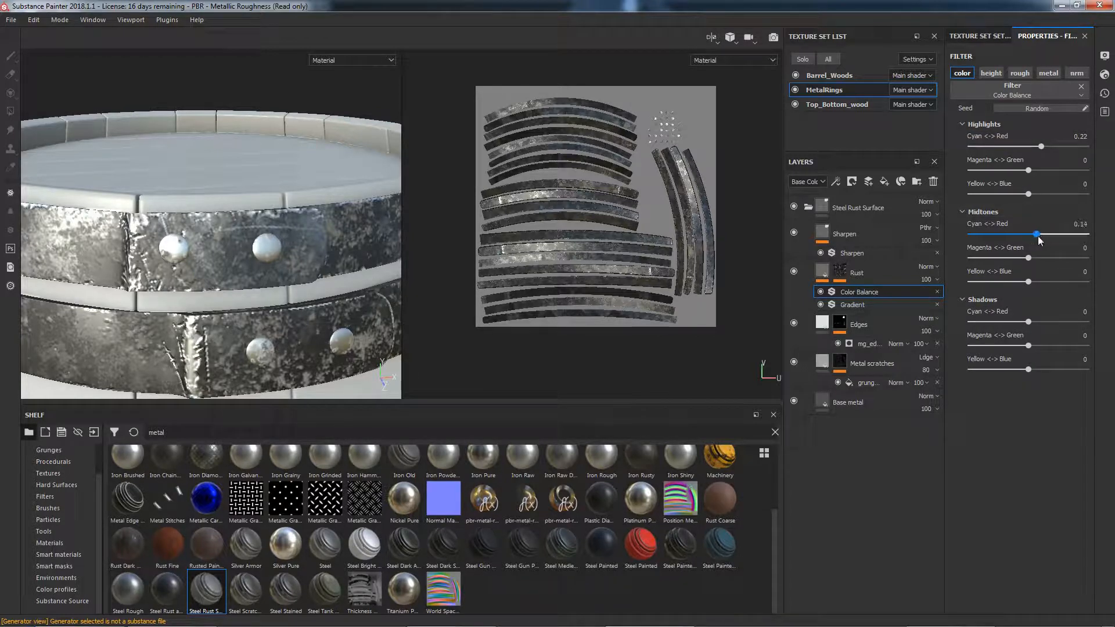
pyautogui.moveTo(1029, 322); pyautogui.dragTo(1041, 323)
# Step: For highlights, midtones and shadows, set Magenta-Green to -0.06, -0.08 and -0.07, and Yellow-Blue to -0.08, -0.09 and -0.07
pyautogui.moveTo(1028, 369); pyautogui.dragTo(1023, 370)
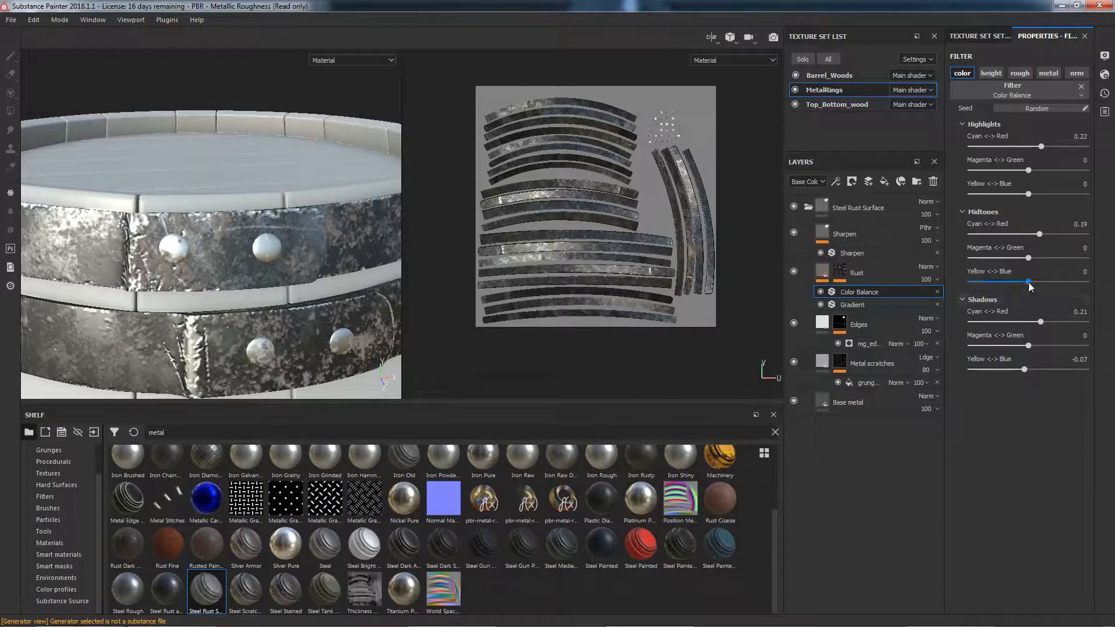
pyautogui.moveTo(1028, 281); pyautogui.dragTo(1023, 282)
pyautogui.moveTo(1031, 201); pyautogui.dragTo(1025, 170)
pyautogui.moveTo(1028, 259); pyautogui.dragTo(1022, 259)
pyautogui.moveTo(1029, 346); pyautogui.dragTo(1025, 352)
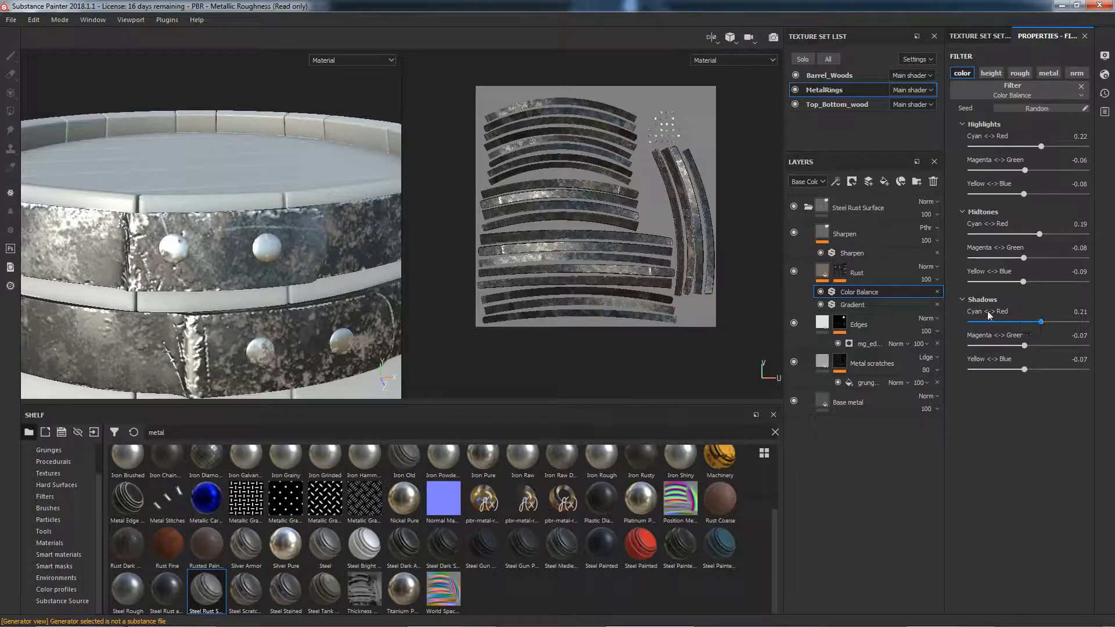
# Step: Try a strong orange rust with Cyan-Red at 0.63, 0.86 and 1 for highlights, midtones and shadows, and Yellow-Blue at -0.91 and -0.86 for the last two
pyautogui.click(821, 291)
pyautogui.moveTo(1043, 147); pyautogui.dragTo(1065, 147)
pyautogui.moveTo(1075, 236); pyautogui.dragTo(1079, 234)
pyautogui.moveTo(1059, 328); pyautogui.dragTo(1092, 328)
pyautogui.moveTo(1024, 369); pyautogui.dragTo(978, 370)
pyautogui.moveTo(1027, 283); pyautogui.dragTo(978, 283)
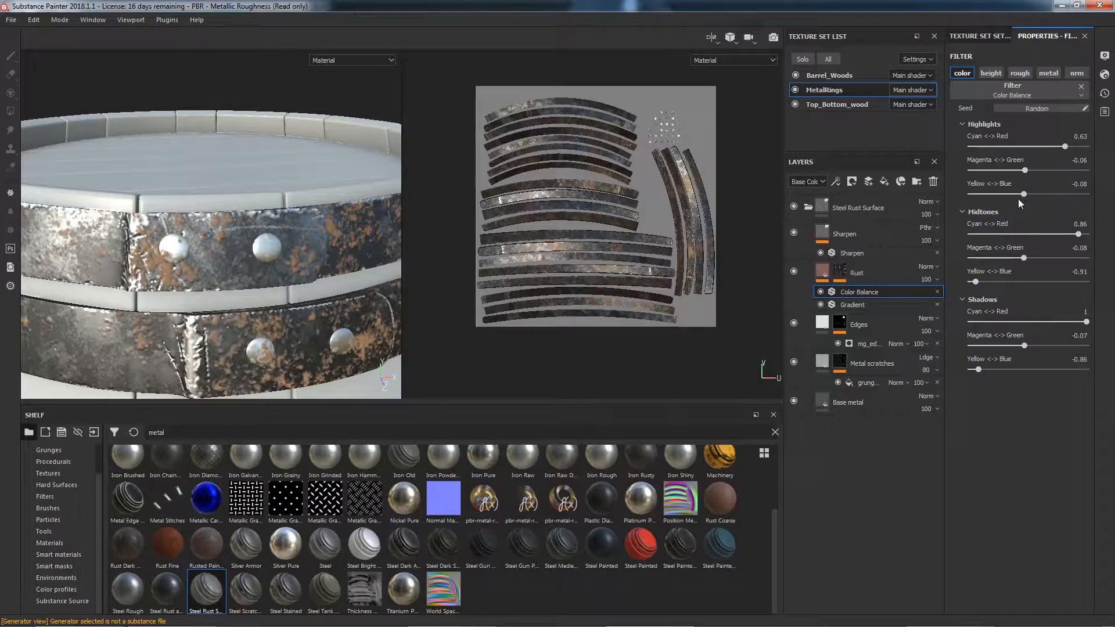
# Step: Set Yellow-Blue to -0.46, -0.52 and -0.54 for highlights, midtones and shadows, and Cyan-Red to 0.38 for midtones and 0.32 for shadows
pyautogui.moveTo(1011, 195); pyautogui.dragTo(976, 195)
pyautogui.moveTo(999, 197); pyautogui.dragTo(1005, 196)
pyautogui.moveTo(975, 282); pyautogui.dragTo(998, 282)
pyautogui.moveTo(977, 370); pyautogui.dragTo(997, 370)
pyautogui.moveTo(1086, 321); pyautogui.dragTo(1047, 321)
pyautogui.moveTo(1073, 234); pyautogui.dragTo(1050, 234)
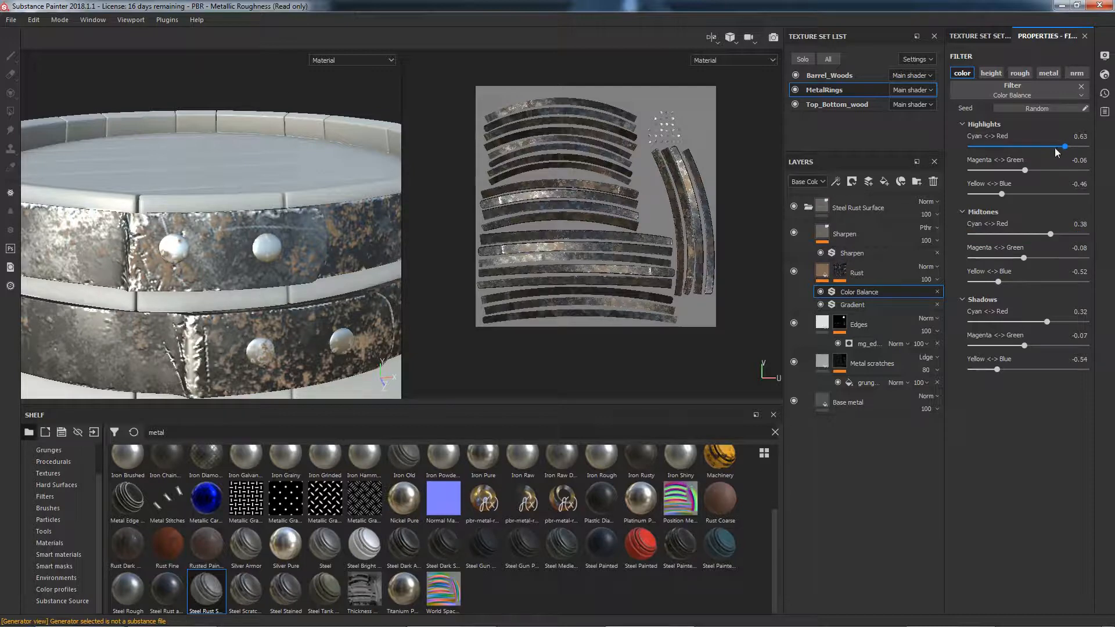
# Step: Set the highlights' Cyan-Red to 0.16, and Yellow-Blue to -0.12, -0.15 and -0.24 for highlights, midtones and shadows
pyautogui.click(1039, 148)
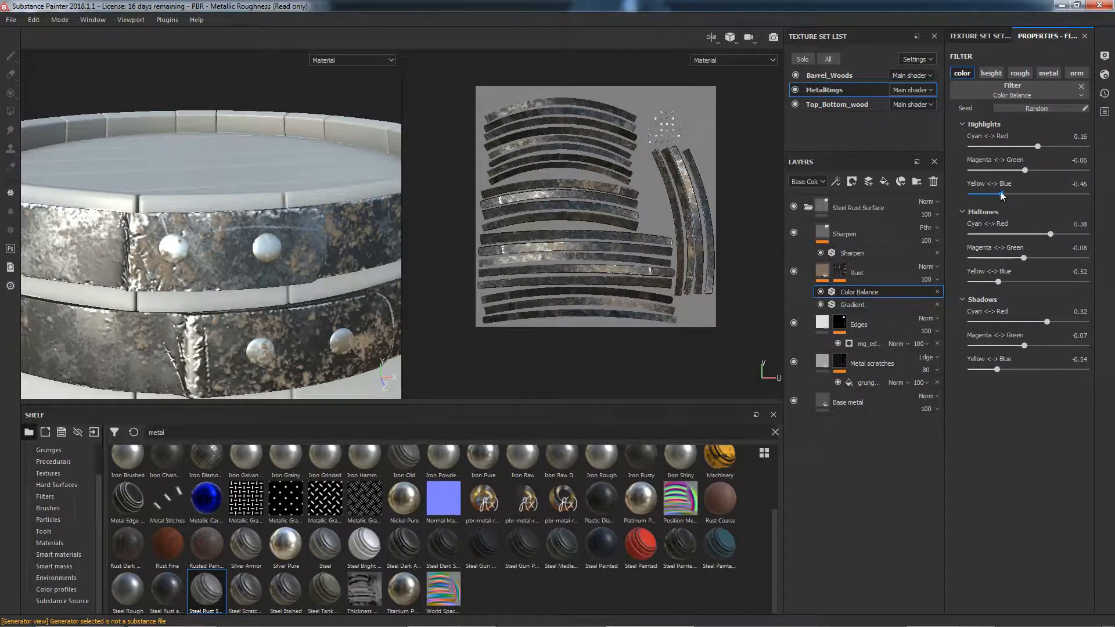
pyautogui.moveTo(1017, 195); pyautogui.dragTo(1022, 195)
pyautogui.moveTo(999, 283); pyautogui.dragTo(1019, 282)
pyautogui.moveTo(997, 369); pyautogui.dragTo(1010, 370)
# Step: Compare the metal rings with the Color Balance filter off and on, and inspect the rust across the whole barrel
pyautogui.scroll(-5, 164, 281)
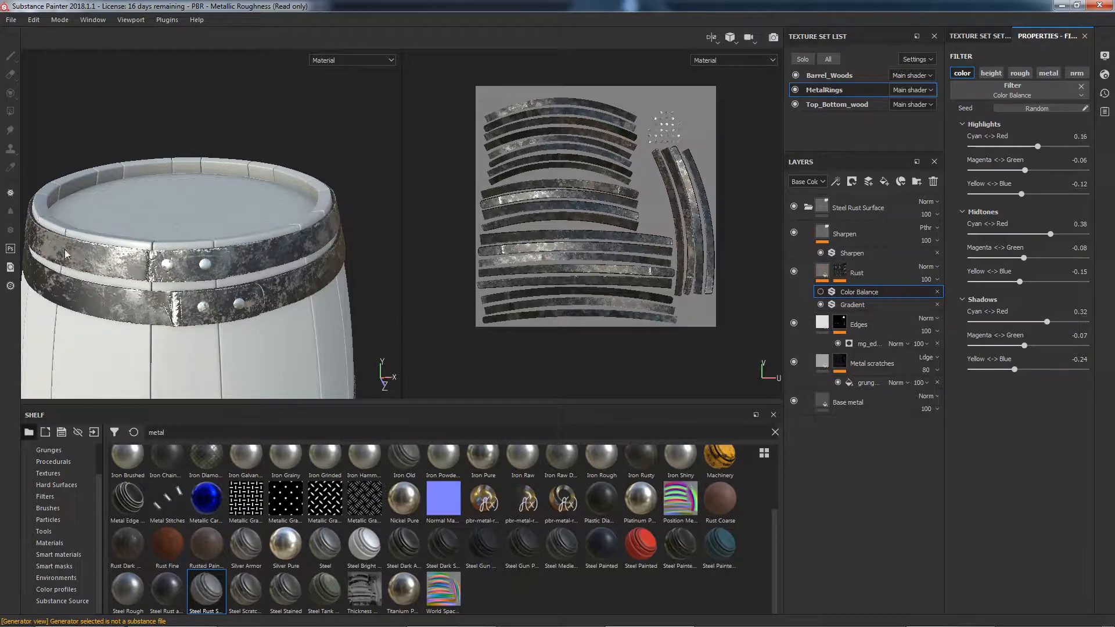
pyautogui.click(820, 292)
pyautogui.keyDown('alt'); pyautogui.moveTo(293, 326); pyautogui.dragTo(305, 306); pyautogui.keyUp('alt')
pyautogui.scroll(-4, 295, 281)
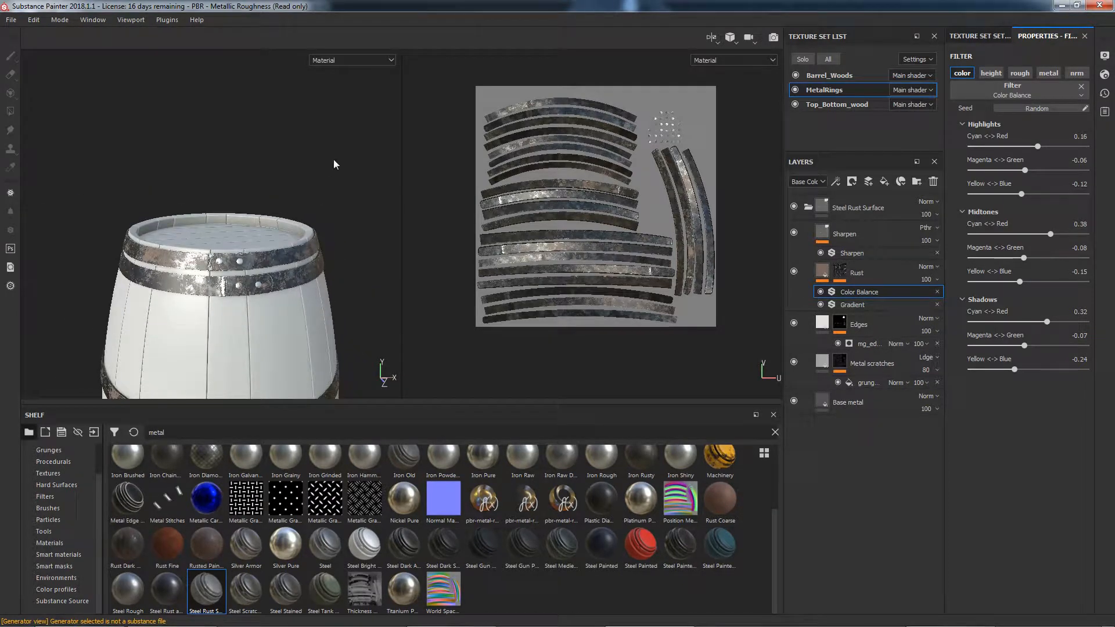
pyautogui.keyDown('alt'); pyautogui.moveTo(319, 264); pyautogui.dragTo(367, 125, button='middle'); pyautogui.keyUp('alt')
pyautogui.keyDown('alt'); pyautogui.moveTo(367, 125); pyautogui.dragTo(324, 266); pyautogui.keyUp('alt')
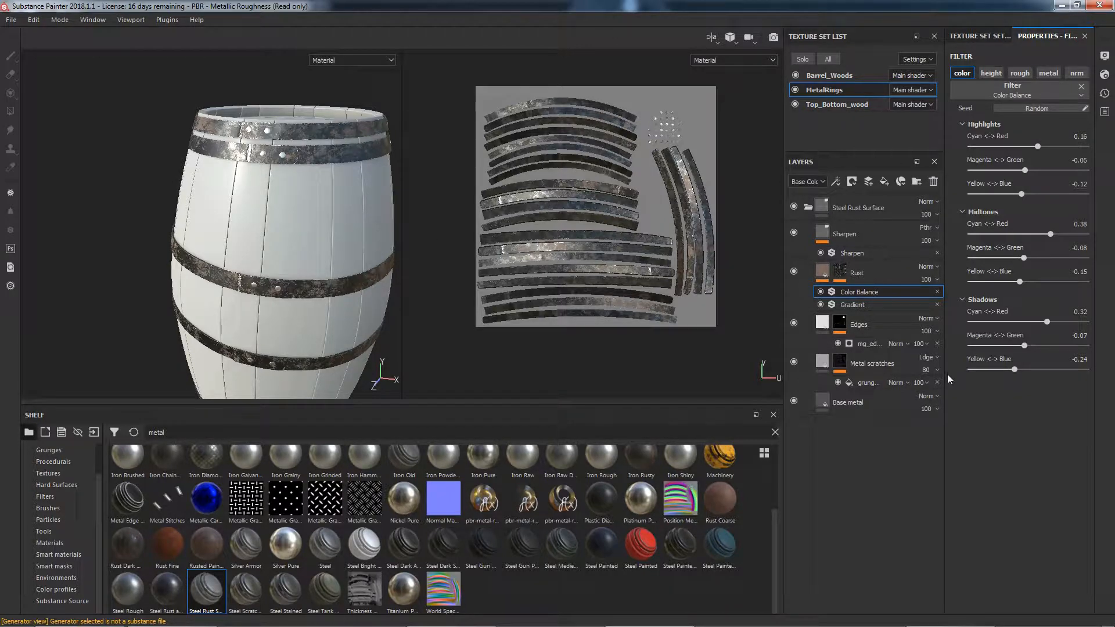
# Step: Select the Barrel_Woods texture set and search the shelf for wood
pyautogui.click(831, 73)
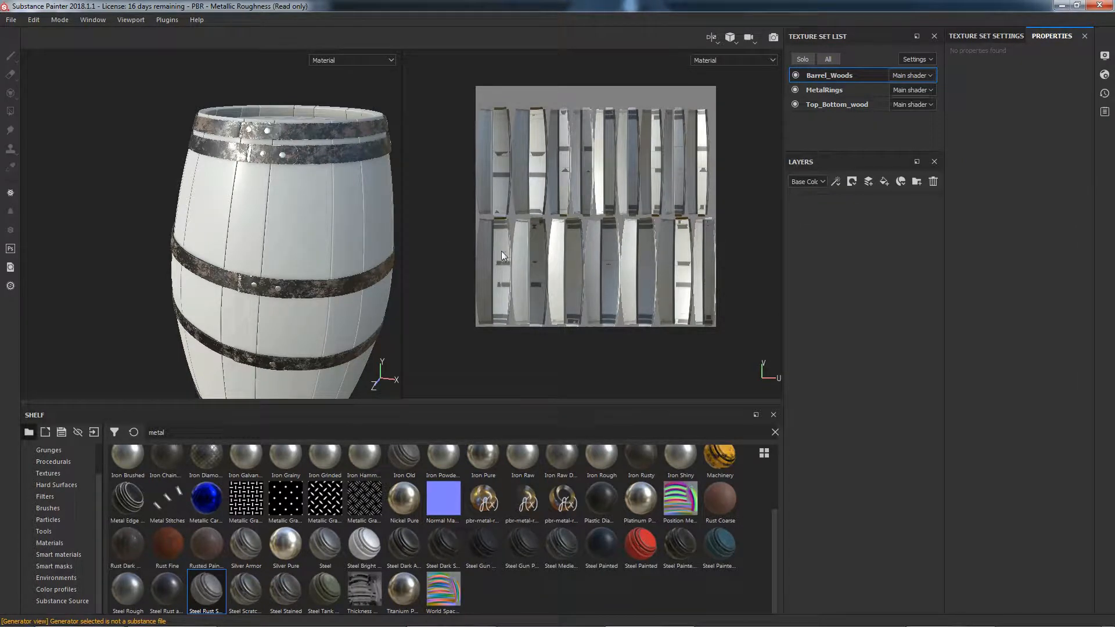
pyautogui.doubleClick(434, 432)
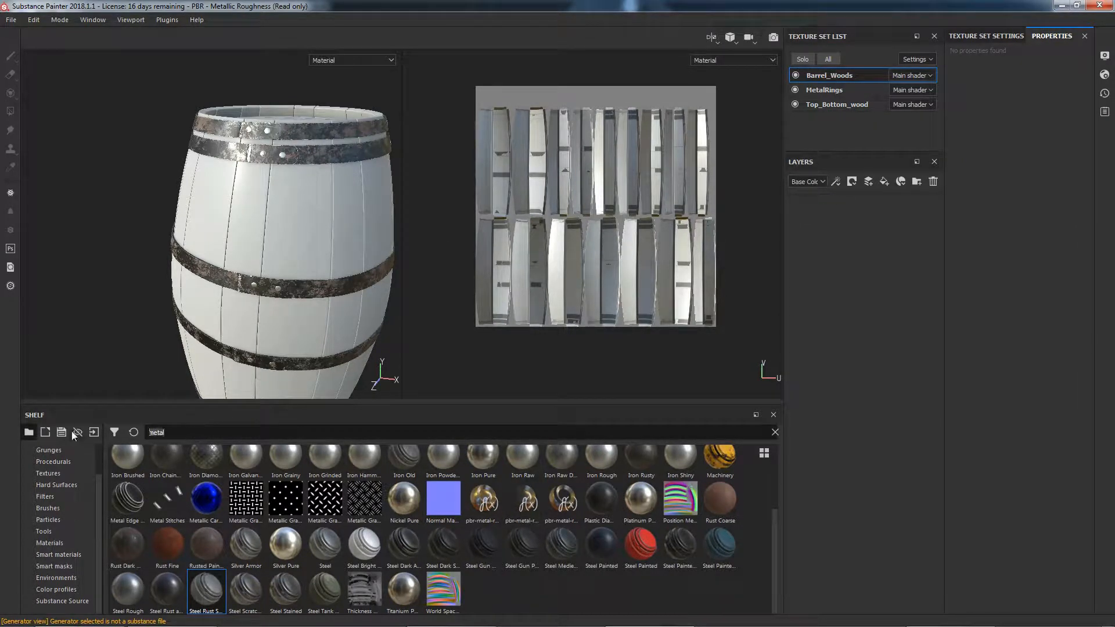
pyautogui.write('wood')
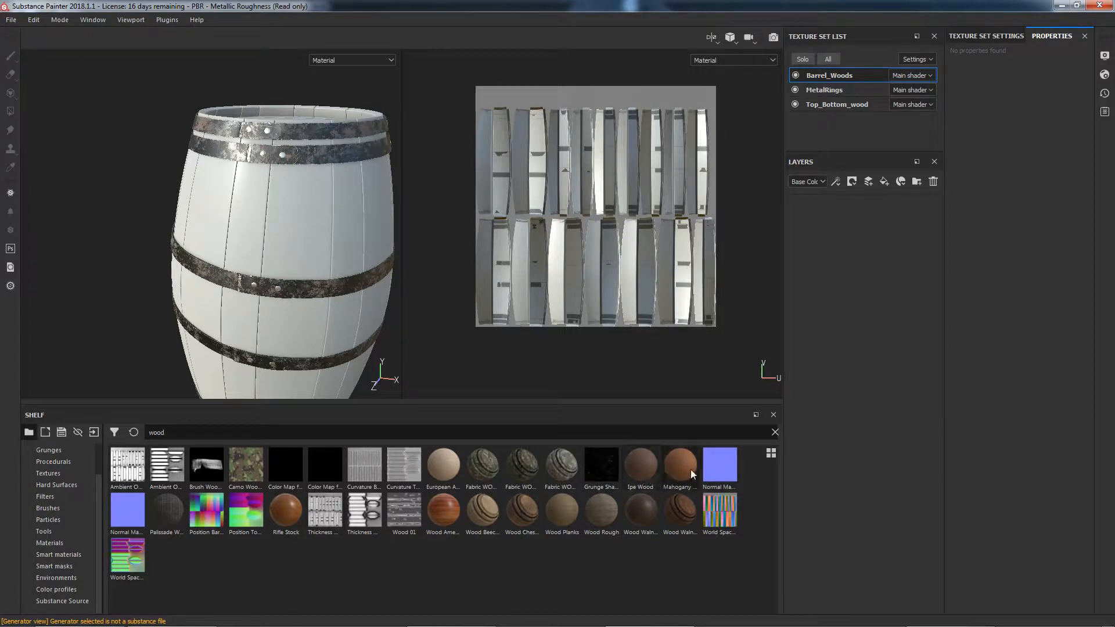
# Step: Add the Rifle Stock material as a layer on Barrel_Woods and set its UV Rotation to 90
pyautogui.moveTo(286, 510); pyautogui.dragTo(854, 272)
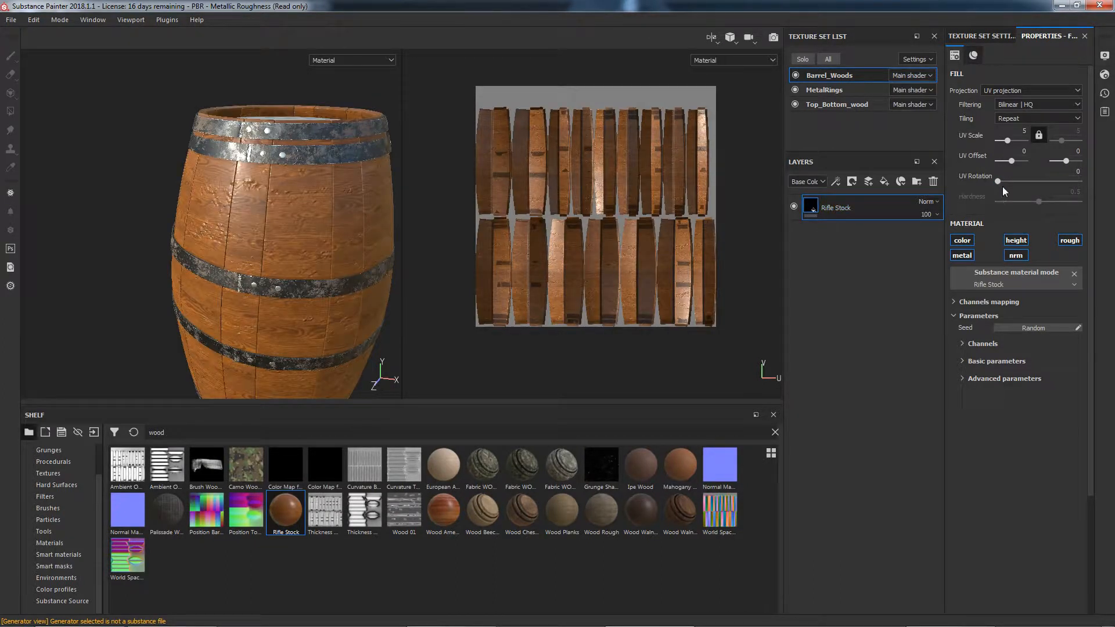
pyautogui.click(1052, 171)
pyautogui.write('90')
pyautogui.press('Return')
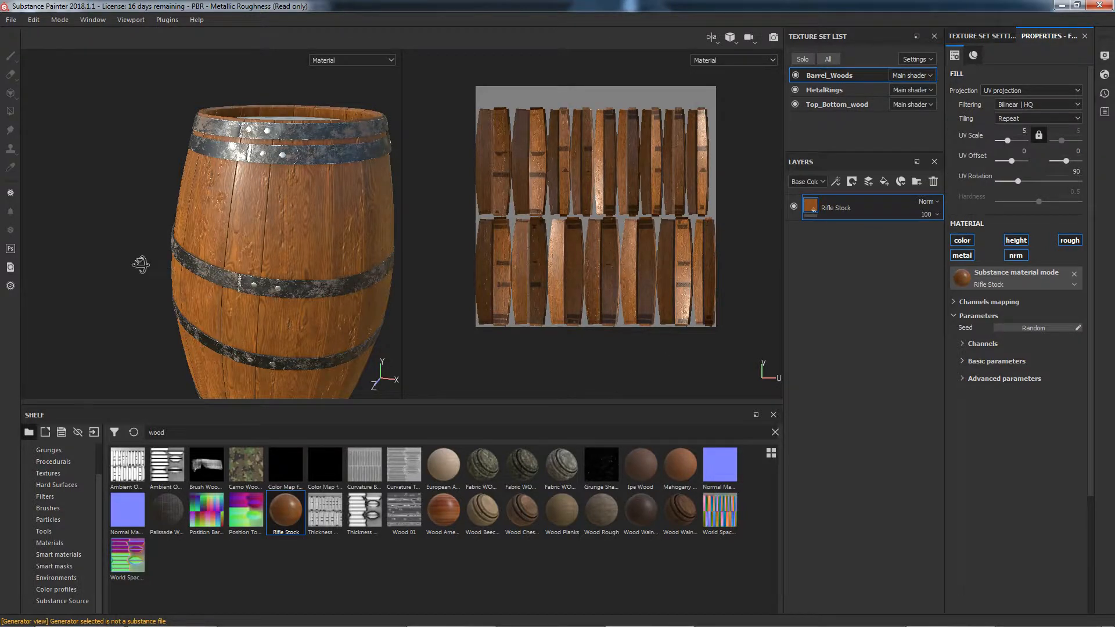
pyautogui.keyDown('alt'); pyautogui.moveTo(140, 263); pyautogui.dragTo(242, 233); pyautogui.keyUp('alt')
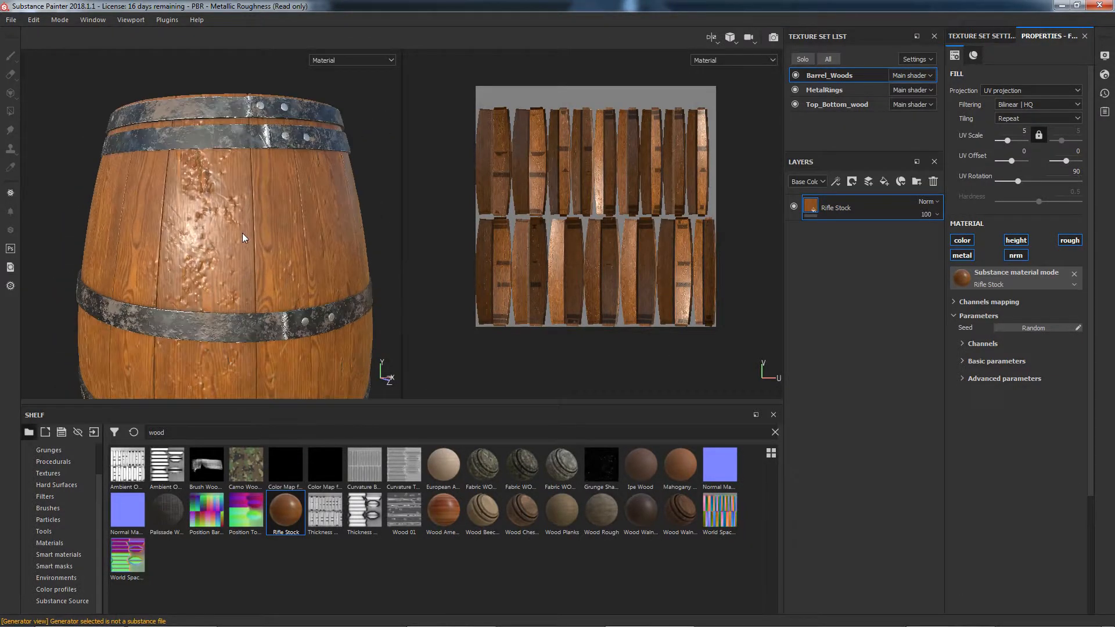
# Step: Set the Rifle Stock material's Wood Gloss to 0.6036 and its Small Scratches Amount to 1542
pyautogui.click(973, 361)
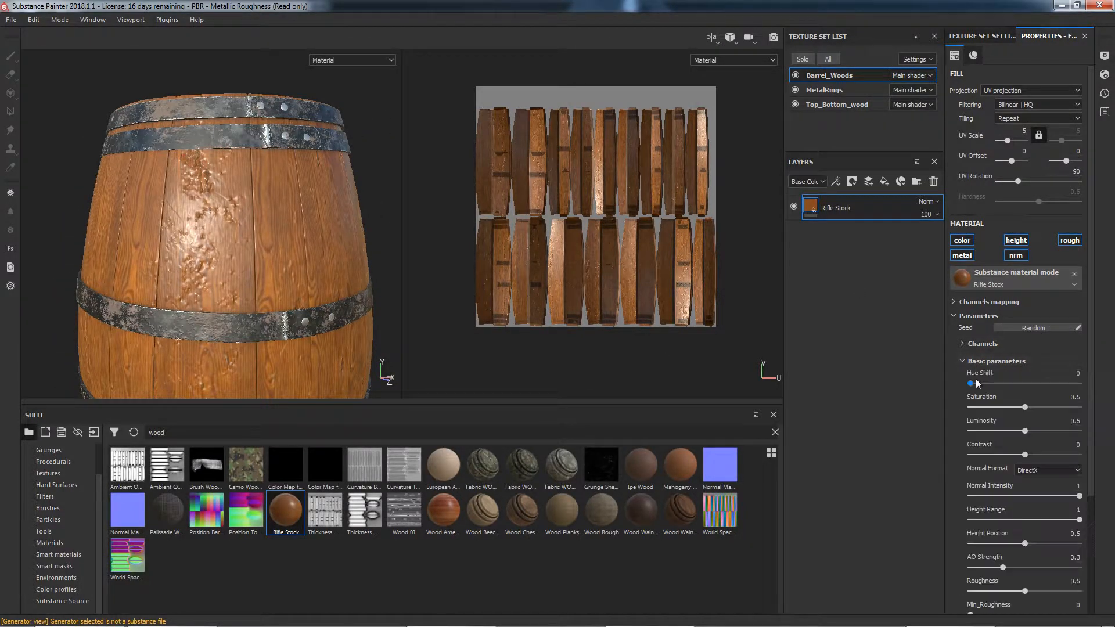
pyautogui.scroll(-4, 985, 389)
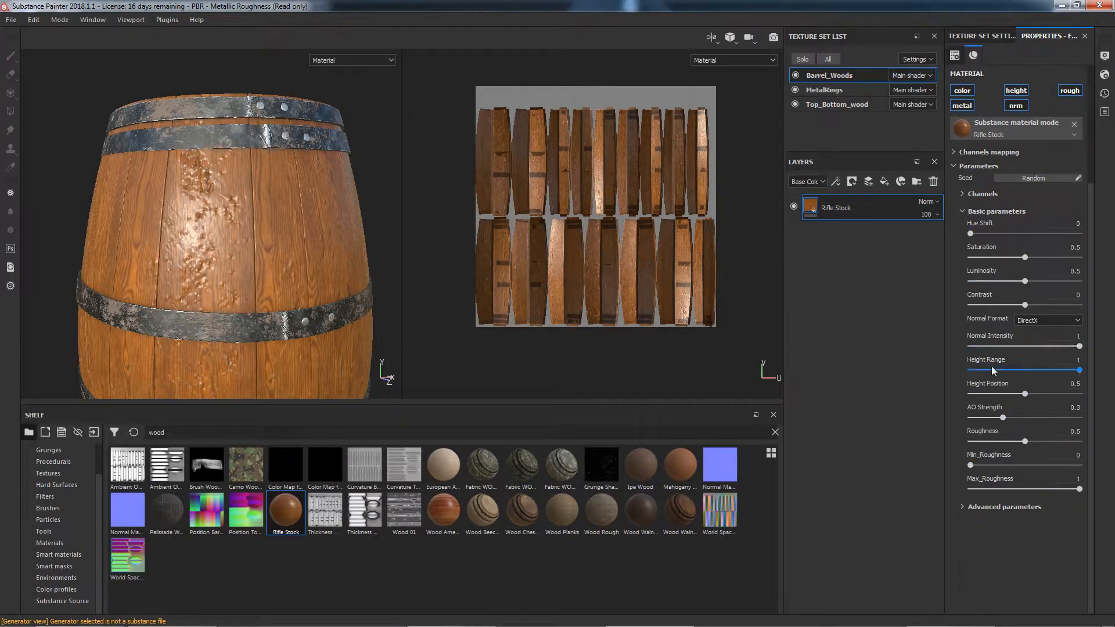
pyautogui.click(981, 210)
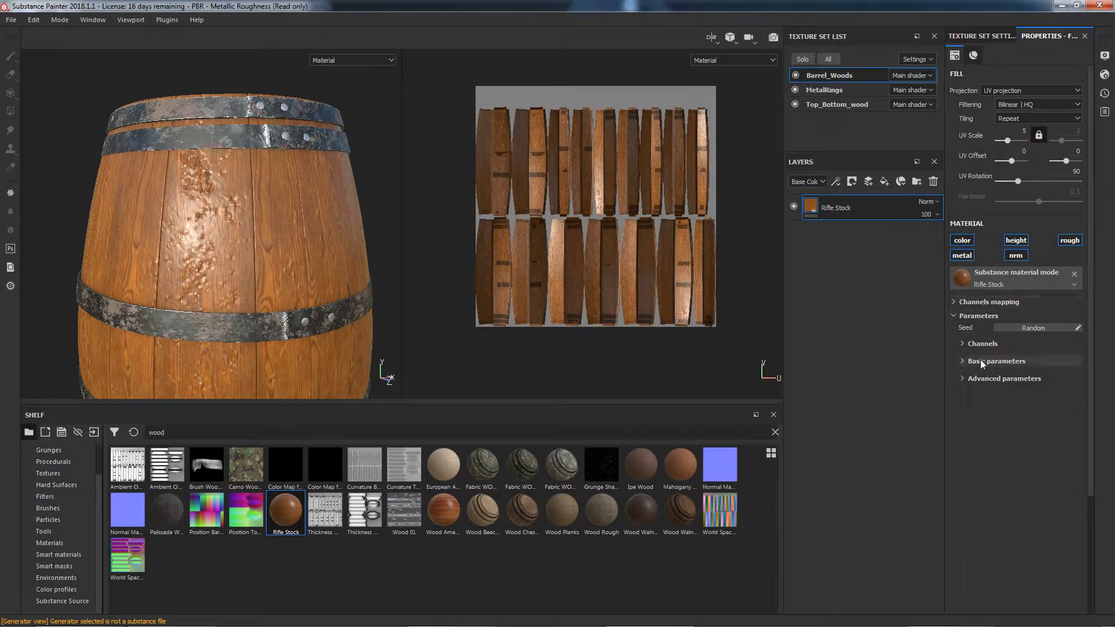
pyautogui.click(981, 378)
pyautogui.scroll(-2, 1016, 413)
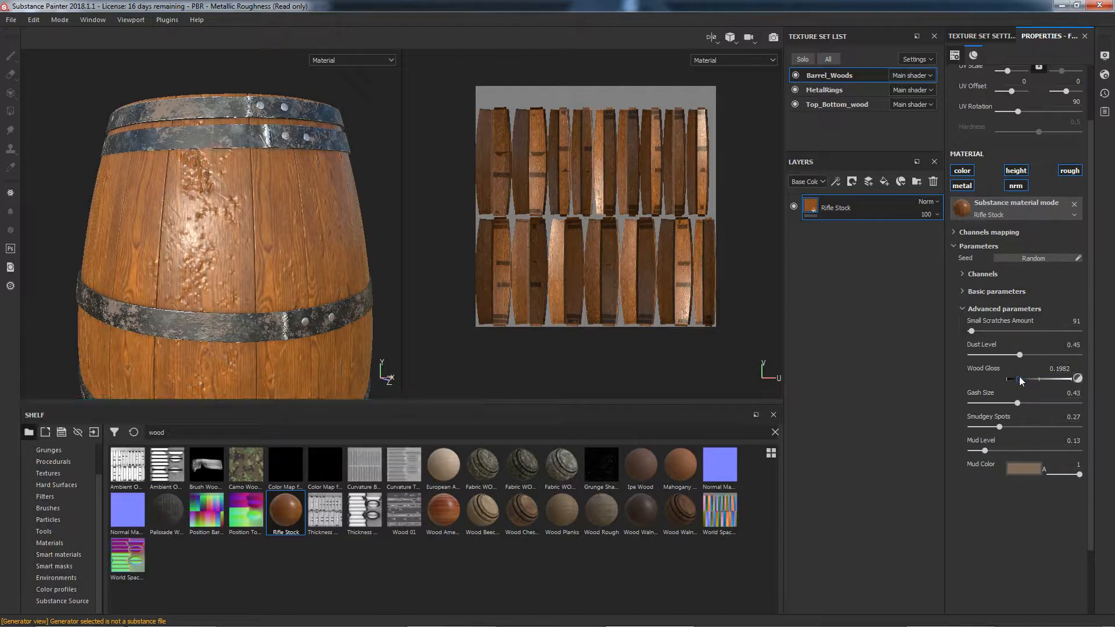
pyautogui.moveTo(1019, 378); pyautogui.dragTo(1035, 378)
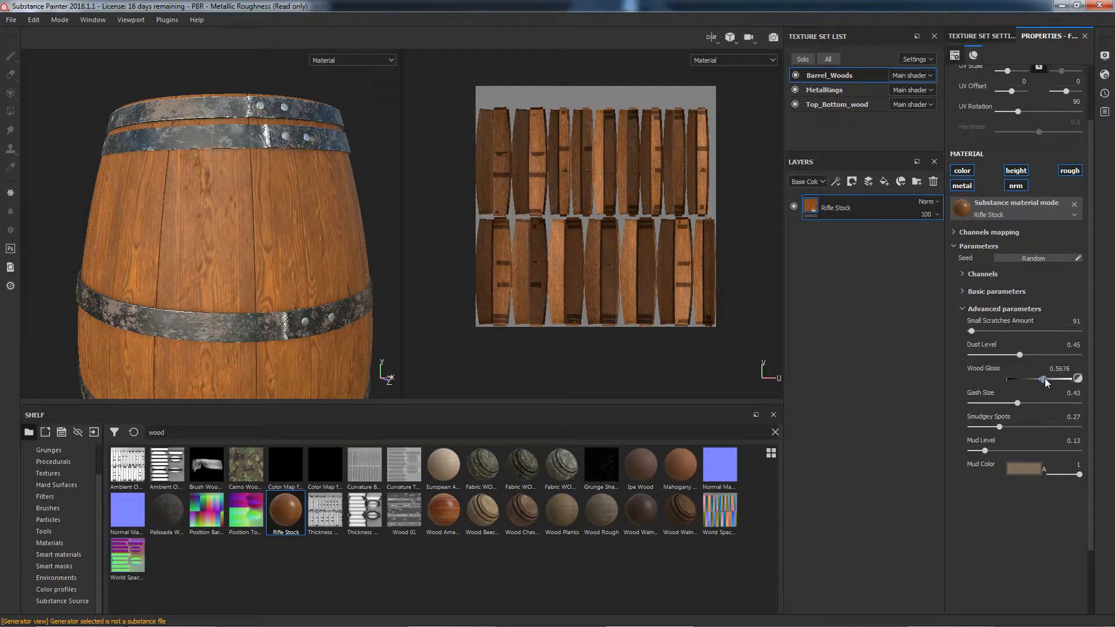
pyautogui.moveTo(1044, 378); pyautogui.dragTo(1045, 378)
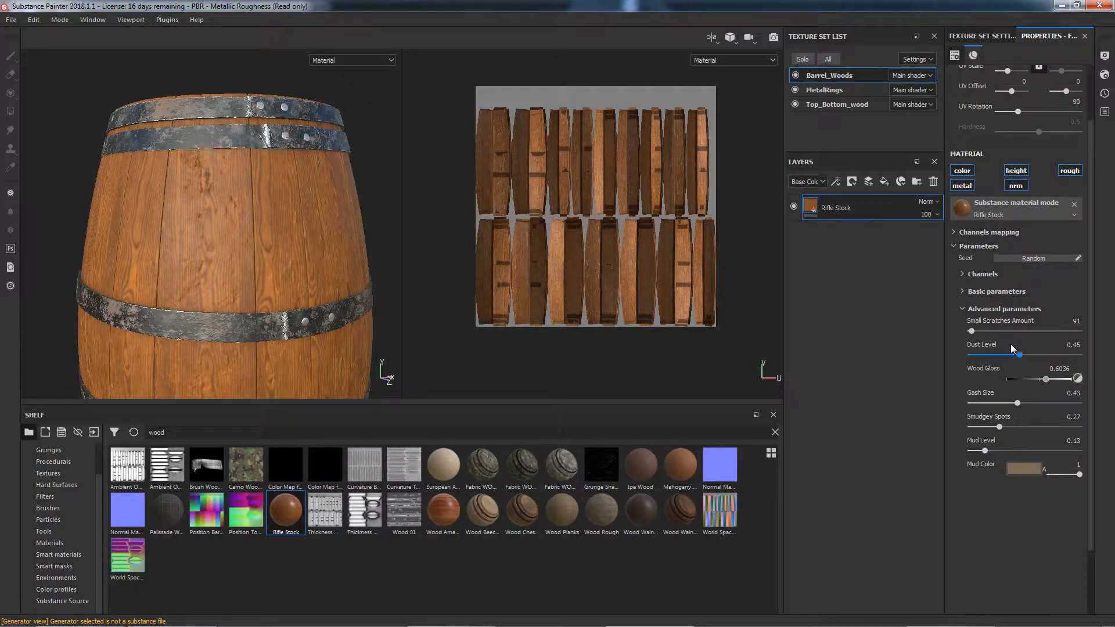
pyautogui.moveTo(971, 331)
pyautogui.mouseDown()
pyautogui.moveTo(1010, 331)
pyautogui.moveTo(990, 331)
pyautogui.mouseUp()
pyautogui.scroll(2, 1014, 301)
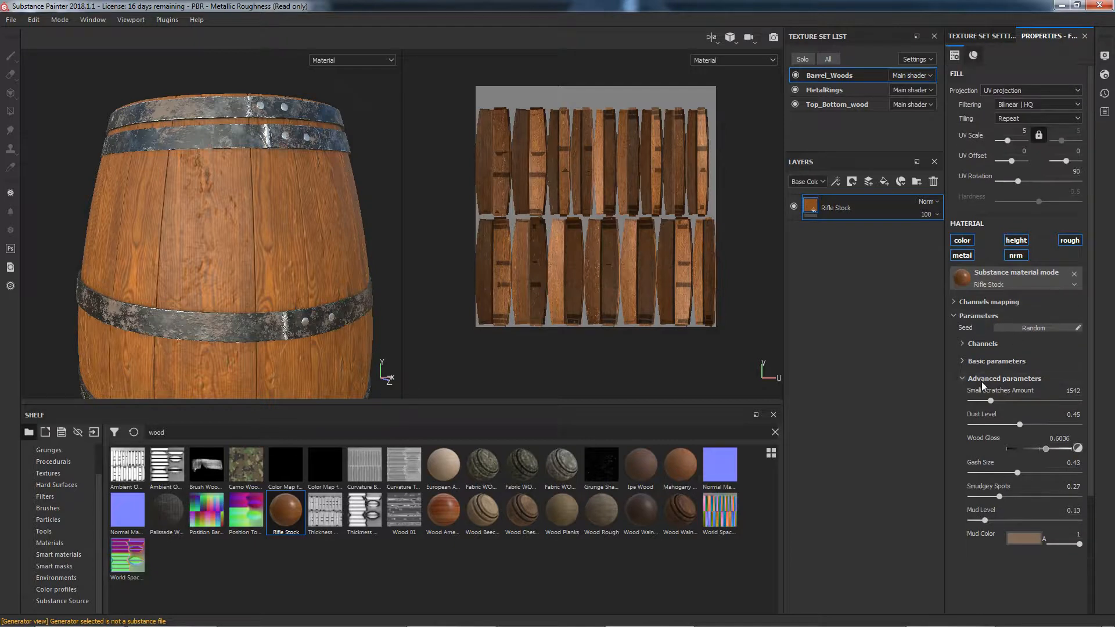
# Step: Switch the Rifle Stock material's Normal Format to OpenGL and inspect the wood surface up close
pyautogui.click(996, 326)
pyautogui.scroll(-2, 1000, 453)
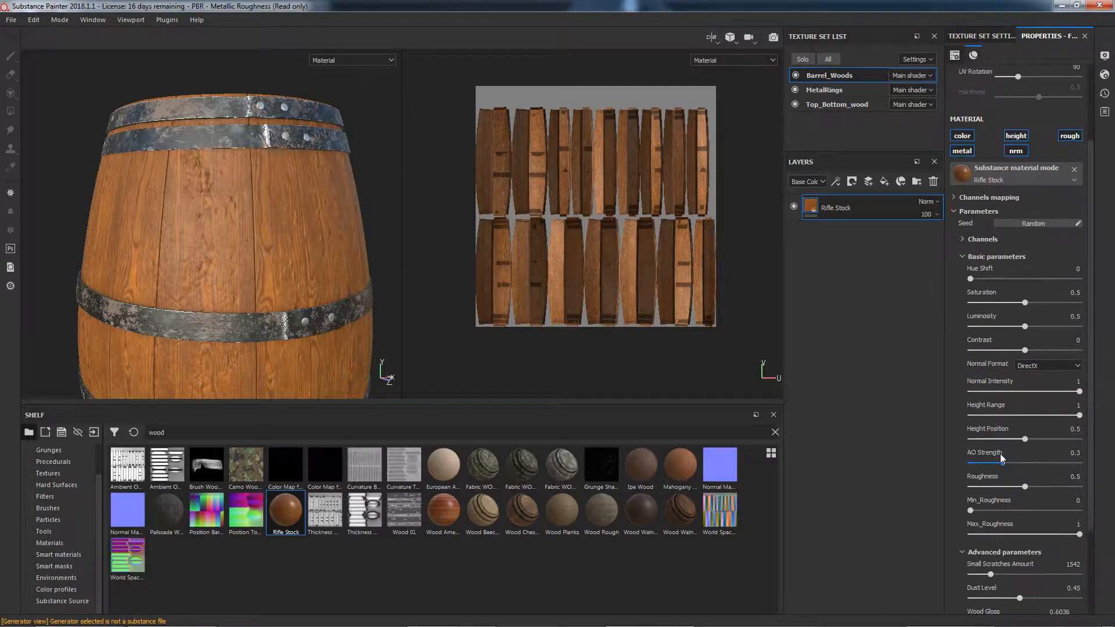
pyautogui.click(1050, 364)
pyautogui.click(1043, 384)
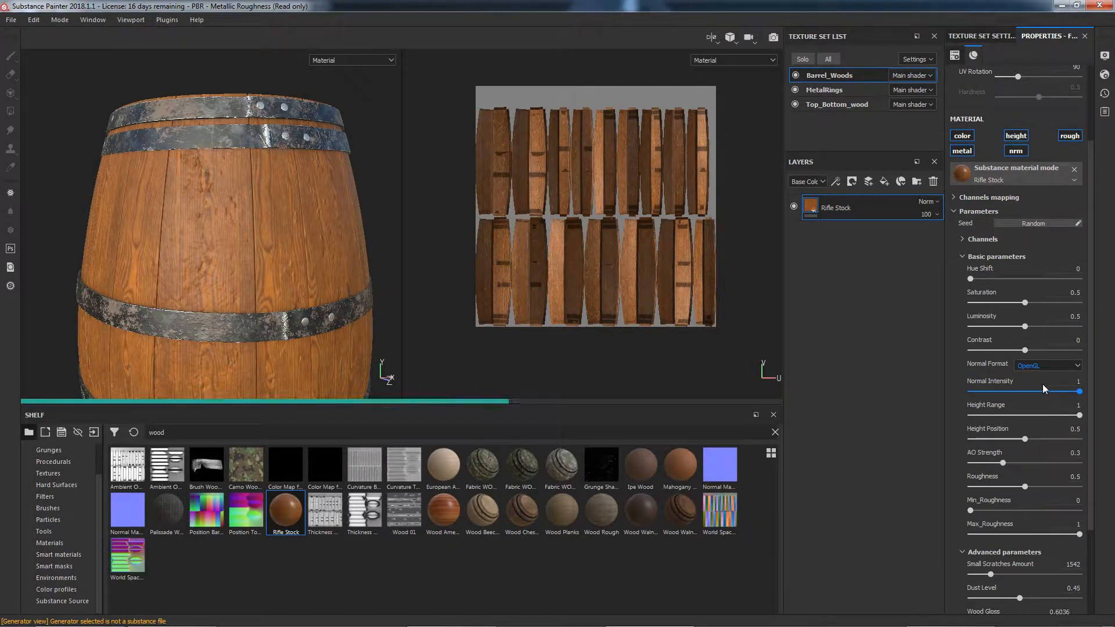
pyautogui.keyDown('alt'); pyautogui.moveTo(367, 238); pyautogui.dragTo(204, 235); pyautogui.keyUp('alt')
pyautogui.scroll(6, 256, 221)
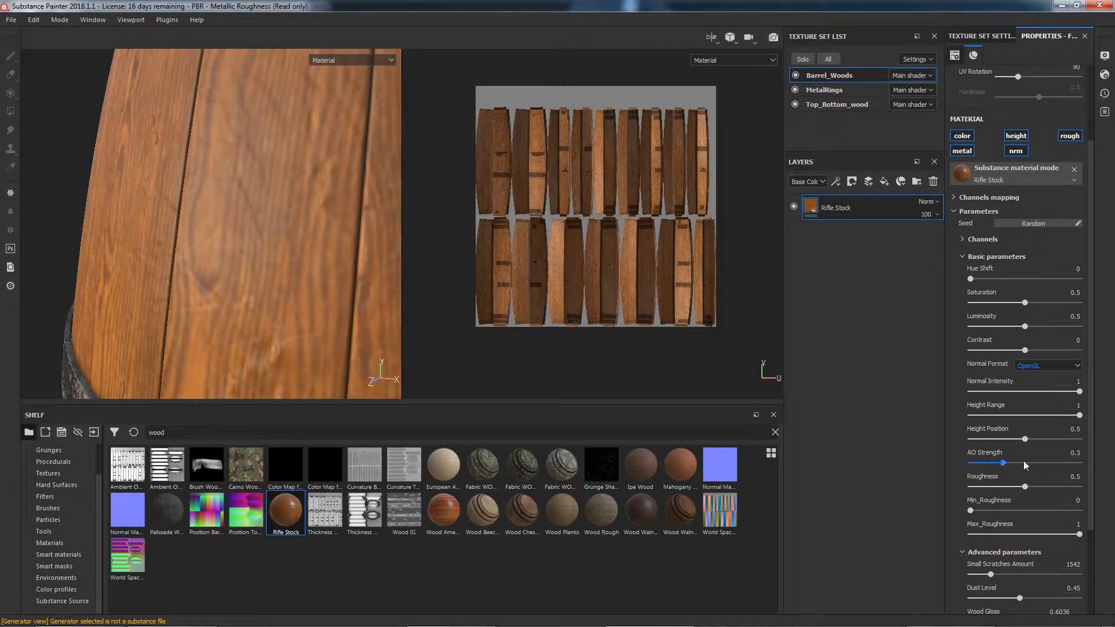
# Step: Lower the Rifle Stock material's Roughness to 0.45, and delete the Rifle Stock layer
pyautogui.scroll(-3, 1015, 375)
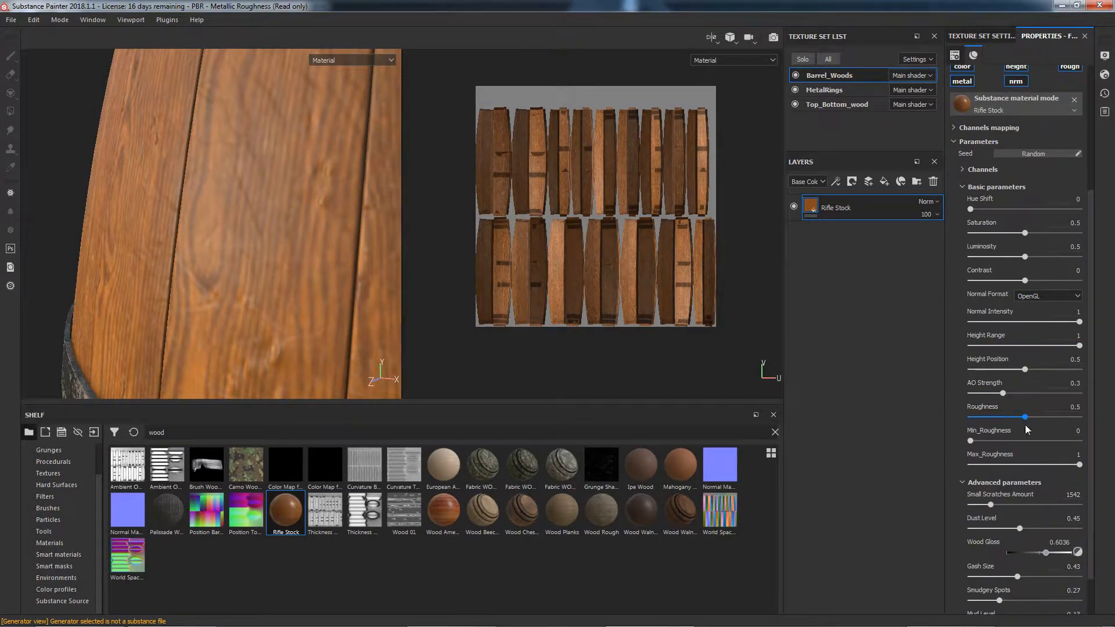
pyautogui.scroll(-2, 1025, 376)
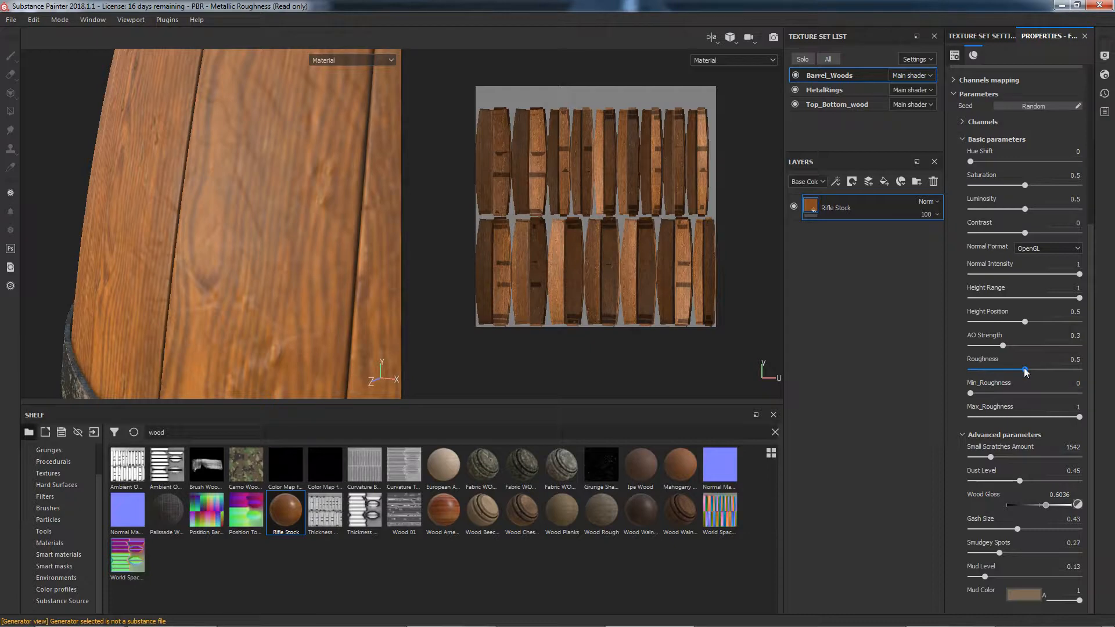
pyautogui.moveTo(1026, 372)
pyautogui.mouseDown()
pyautogui.moveTo(996, 374)
pyautogui.moveTo(1067, 377)
pyautogui.moveTo(1019, 380)
pyautogui.mouseUp()
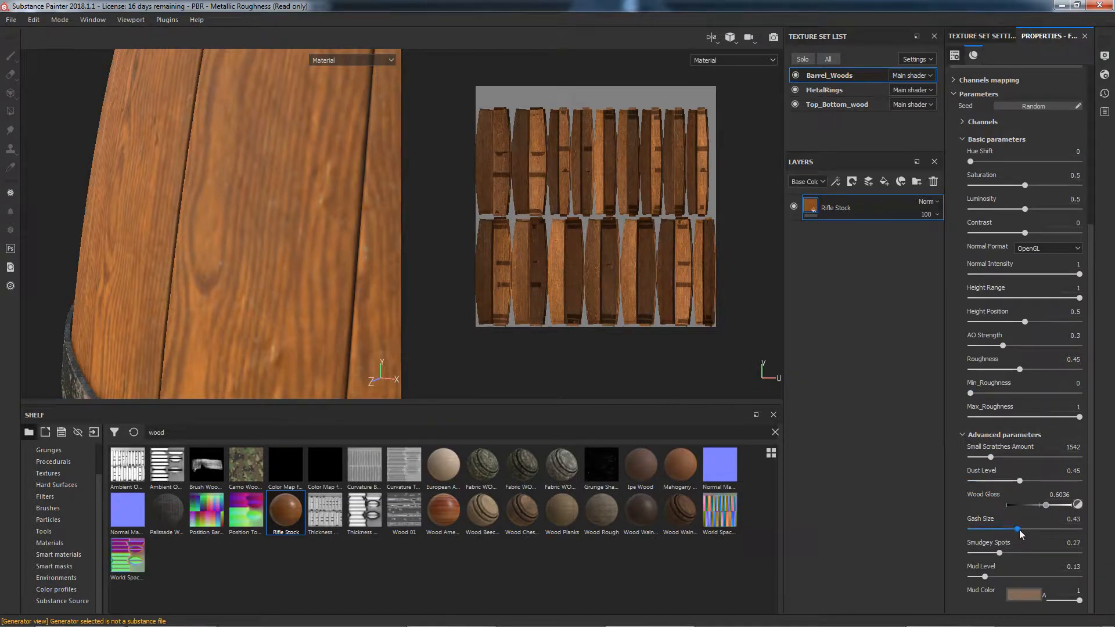
pyautogui.click(933, 182)
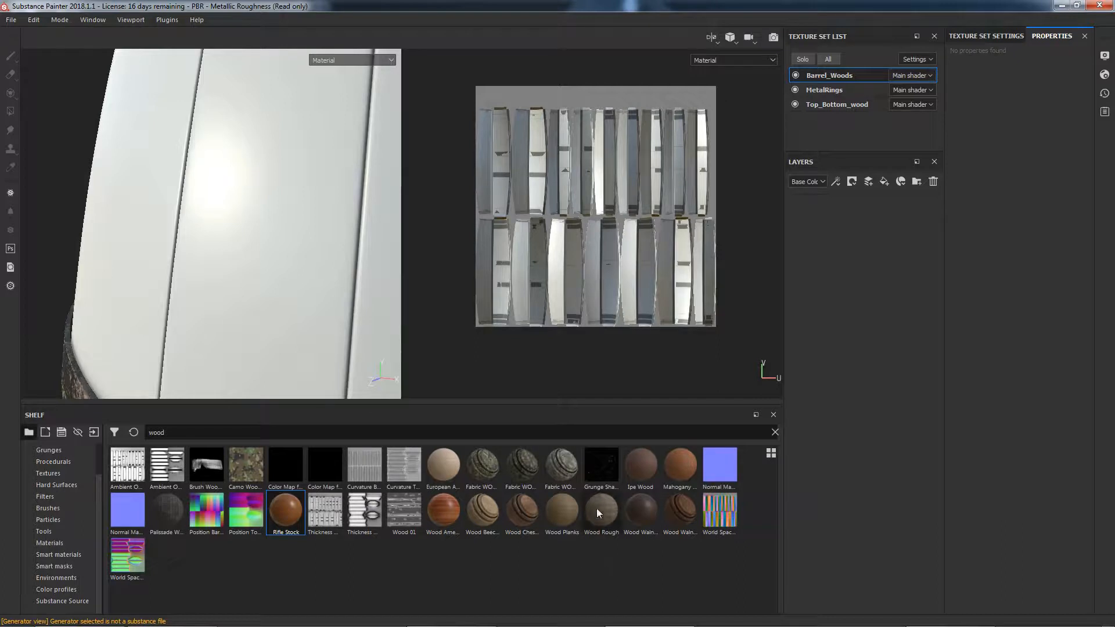
# Step: Add the Wood Rough material as a layer on Barrel_Woods and set its UV Rotation to 90
pyautogui.moveTo(597, 510); pyautogui.dragTo(850, 231)
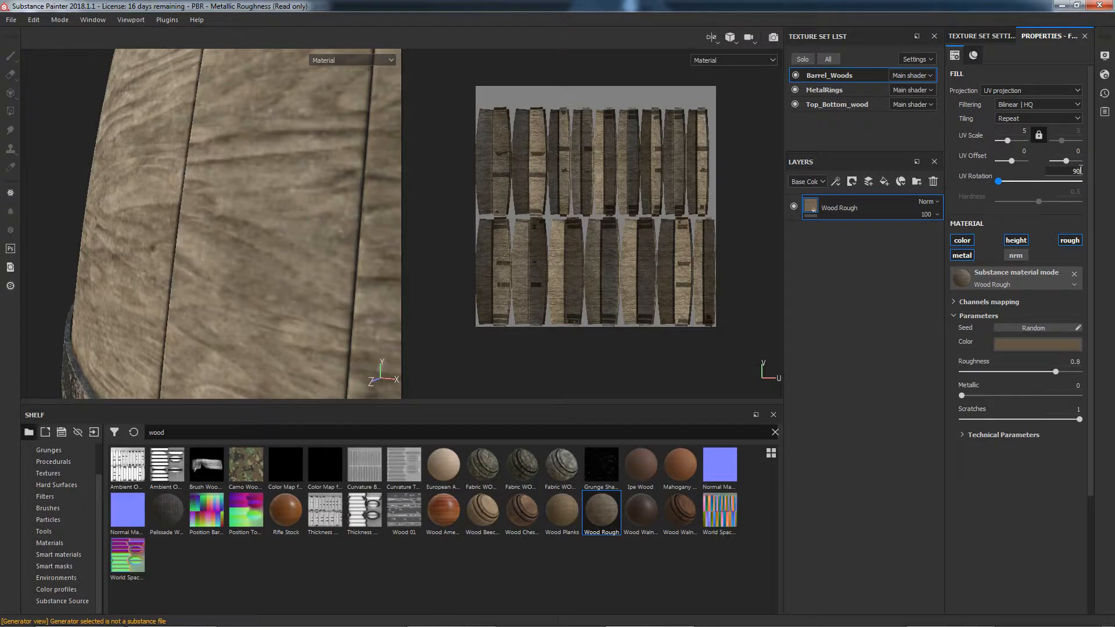
pyautogui.press('Return')
pyautogui.scroll(-3, 219, 173)
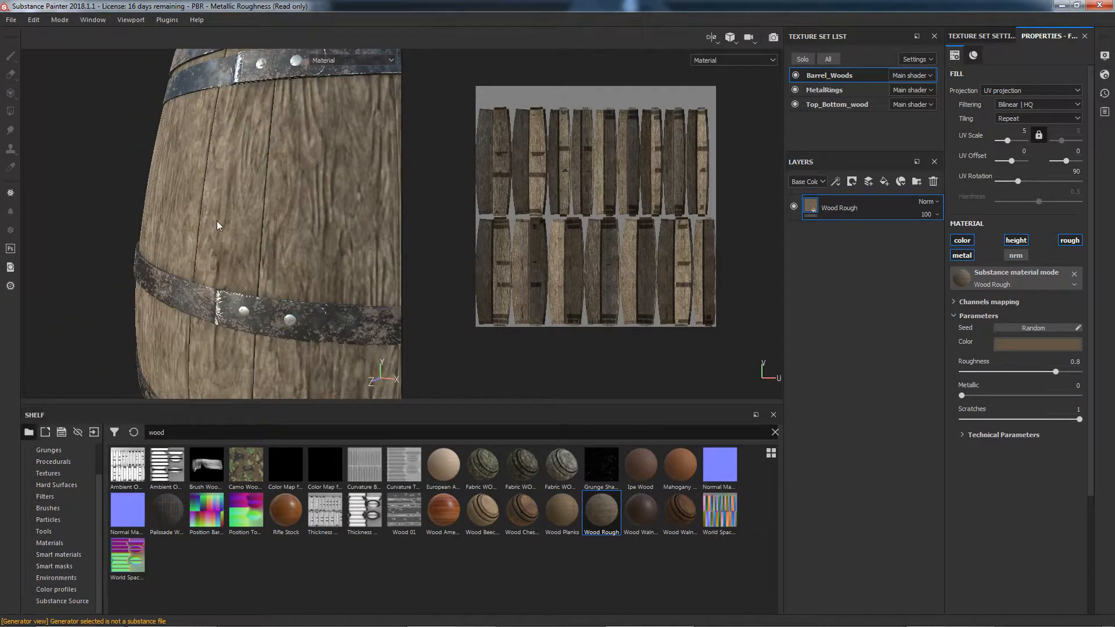
pyautogui.scroll(-3, 217, 225)
pyautogui.scroll(3, 201, 213)
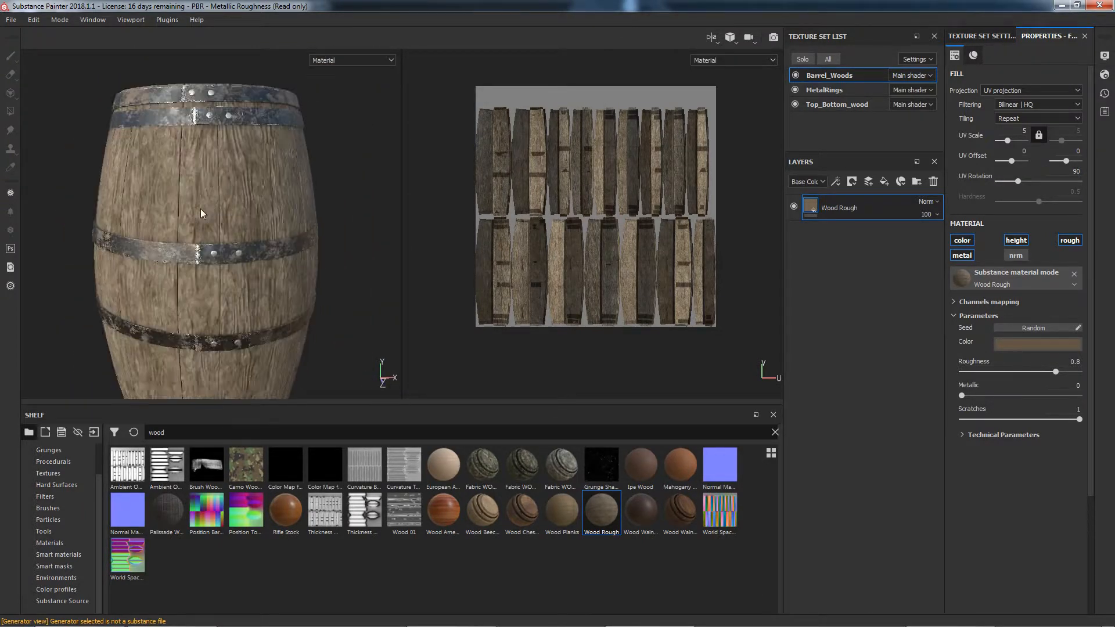
pyautogui.scroll(3, 201, 213)
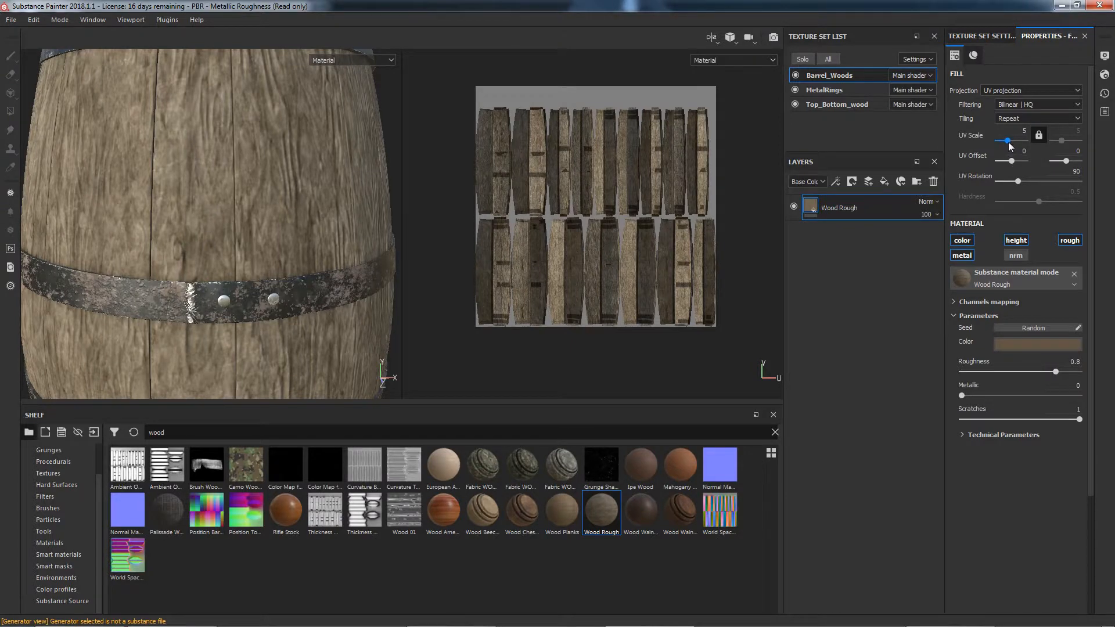
# Step: Try the Wood Rough layer's UV Scale at 128 and at 4.45, and check the grain size on the barrel
pyautogui.moveTo(1007, 141); pyautogui.dragTo(1030, 148)
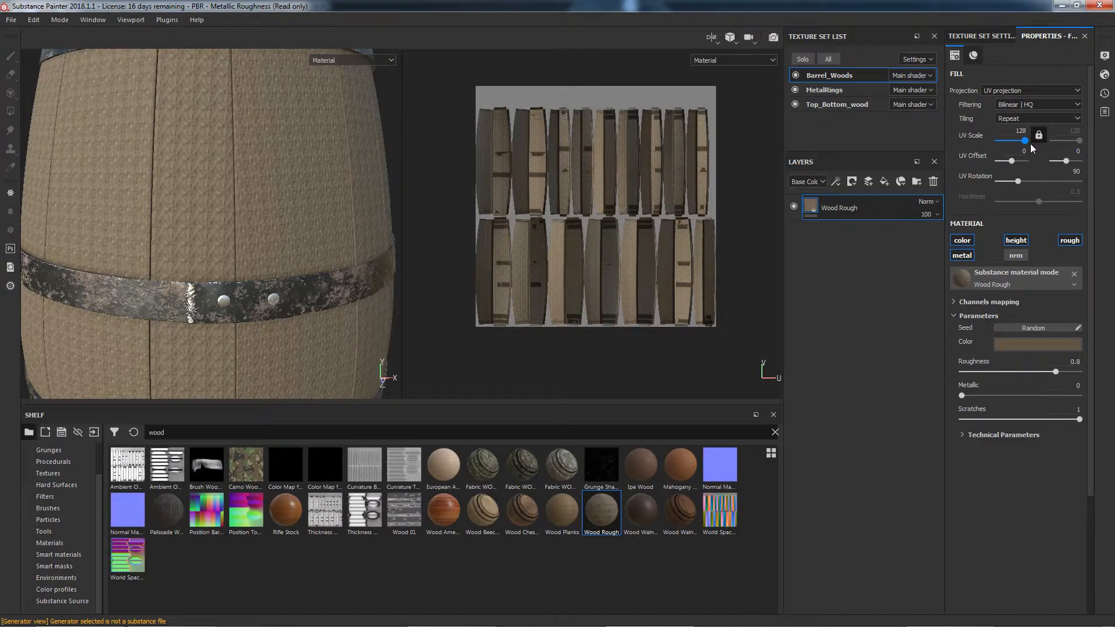
pyautogui.moveTo(1027, 145); pyautogui.dragTo(1005, 158)
pyautogui.scroll(-5, 235, 233)
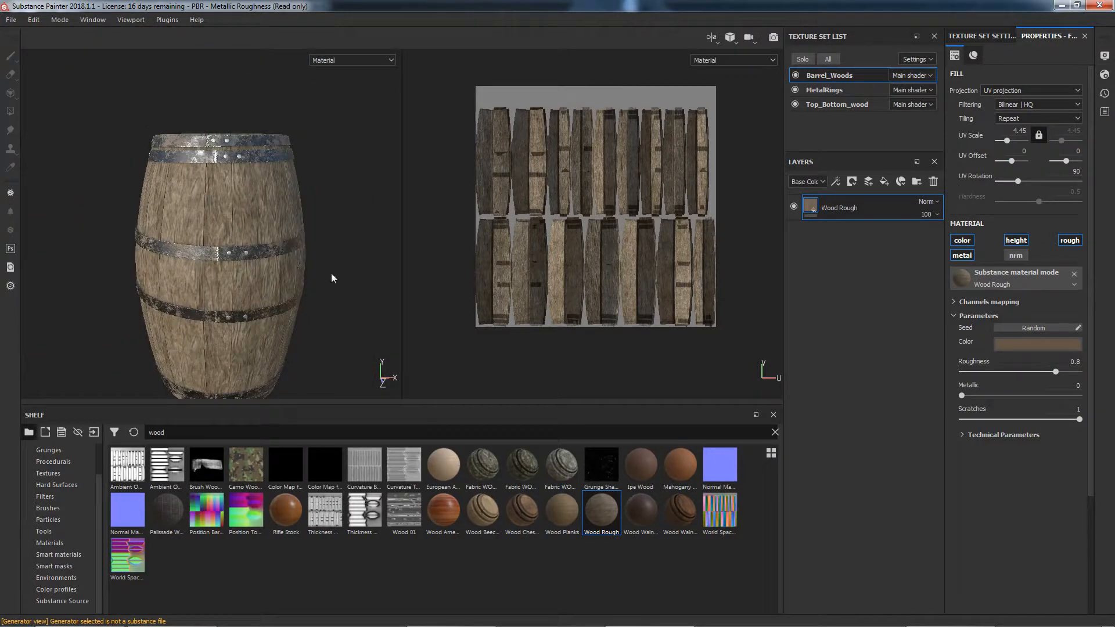
pyautogui.keyDown('alt'); pyautogui.moveTo(335, 261); pyautogui.dragTo(273, 268); pyautogui.keyUp('alt')
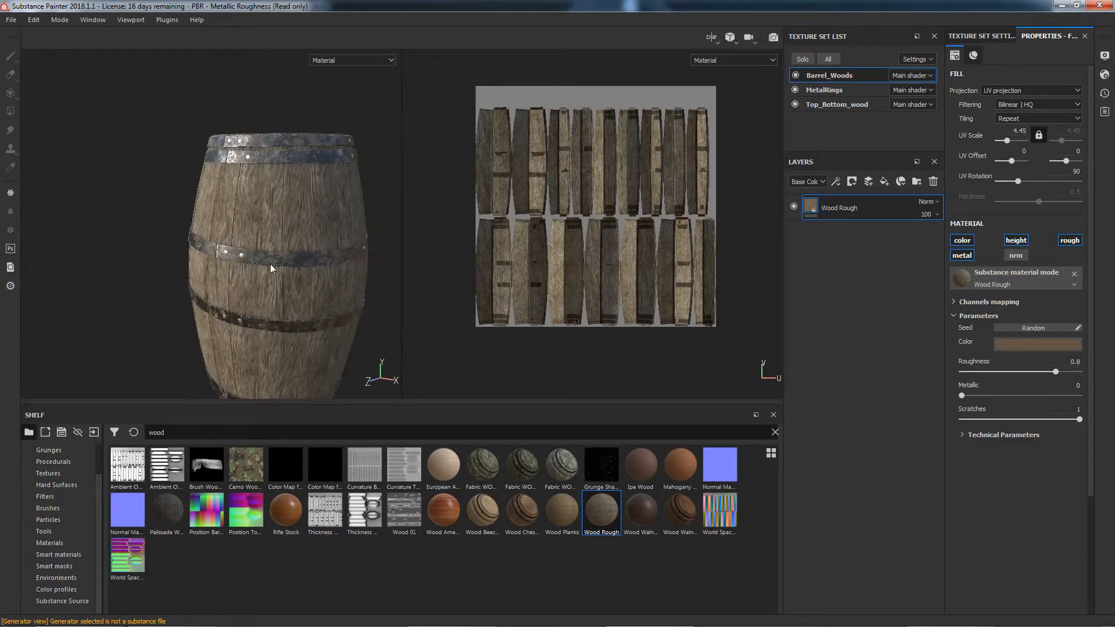
# Step: Set the Wood Rough layer's UV Scale to 2.9
pyautogui.scroll(3, 273, 268)
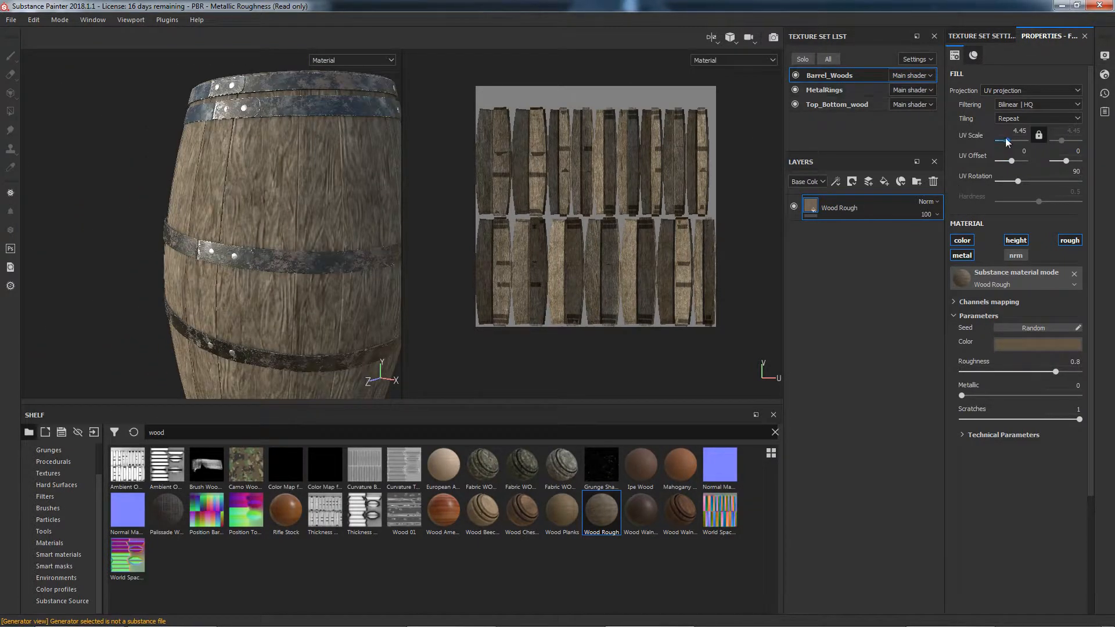
pyautogui.moveTo(1007, 142); pyautogui.dragTo(1005, 141)
pyautogui.hotkey('ctrl', 'z')
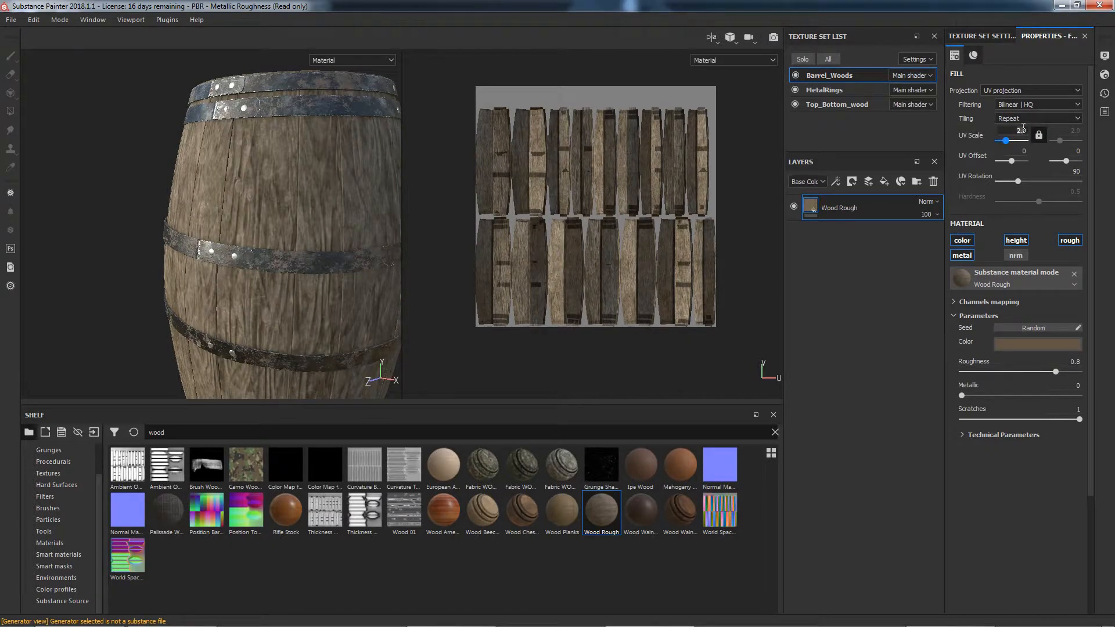
# Step: Set the Wood Rough layer's UV Scale to 3 and check the grain on the staves
pyautogui.press('Return')
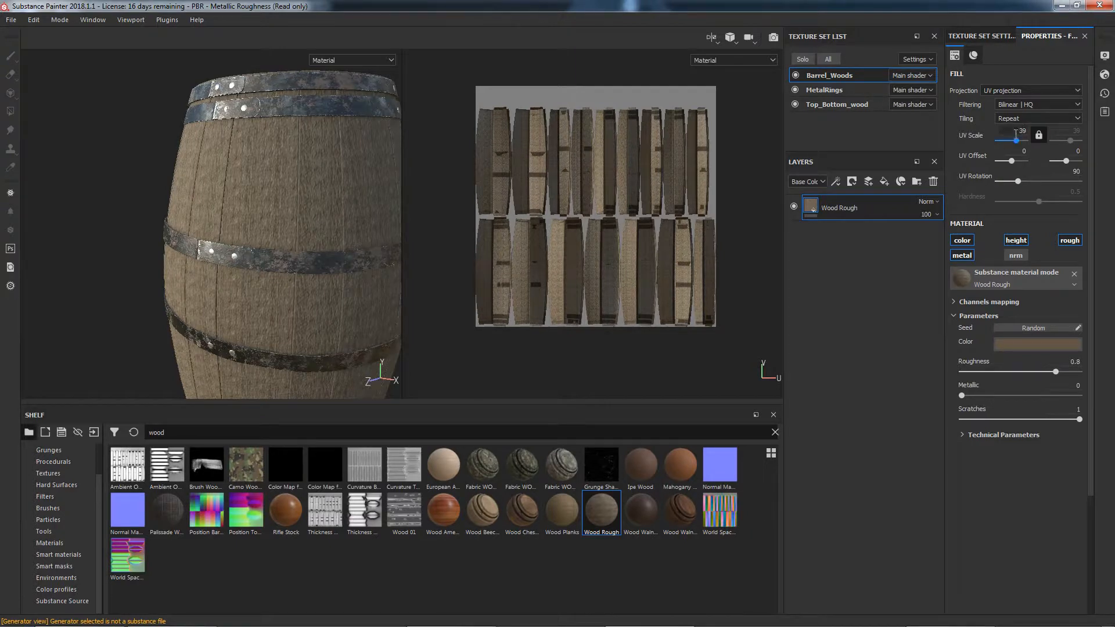
pyautogui.doubleClick(1017, 133)
pyautogui.write('3')
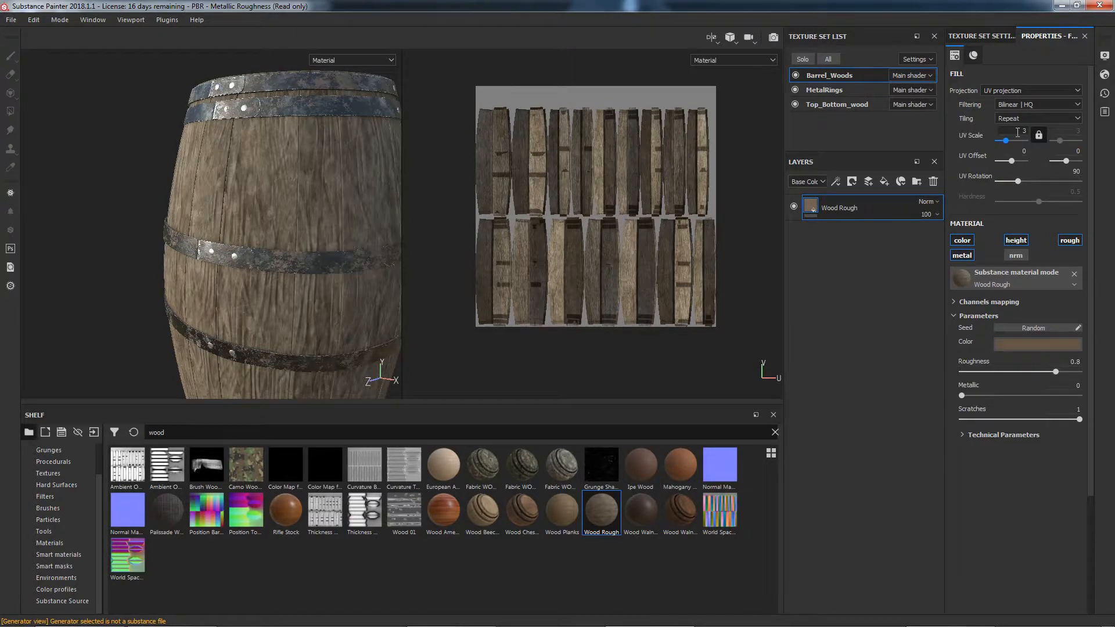
pyautogui.keyDown('alt'); pyautogui.moveTo(220, 175); pyautogui.dragTo(197, 187, button='middle'); pyautogui.keyUp('alt')
pyautogui.keyDown('alt'); pyautogui.moveTo(196, 187); pyautogui.dragTo(221, 229); pyautogui.keyUp('alt')
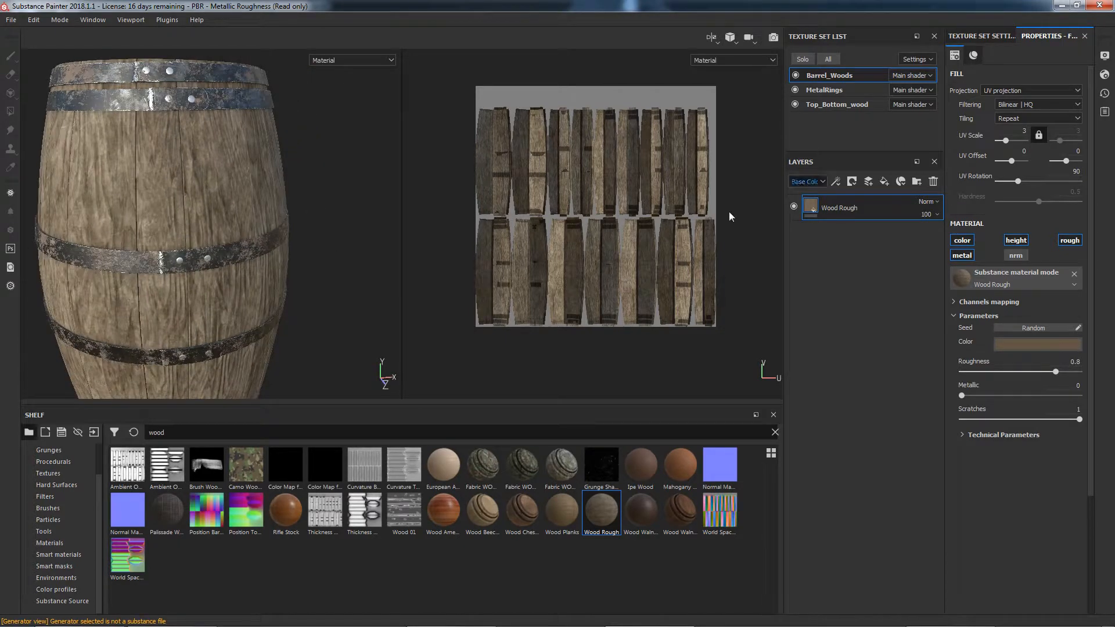
# Step: Duplicate the Wood Rough layer and slightly darken the copy's brown color to a brightness of 0.389
pyautogui.rightClick(842, 211)
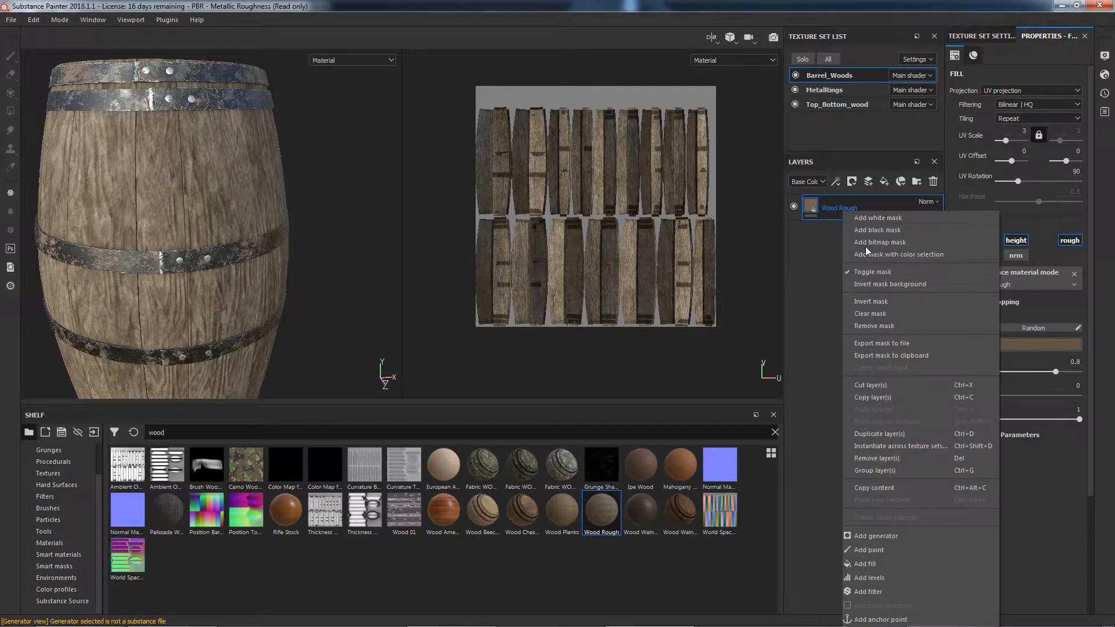
pyautogui.click(889, 435)
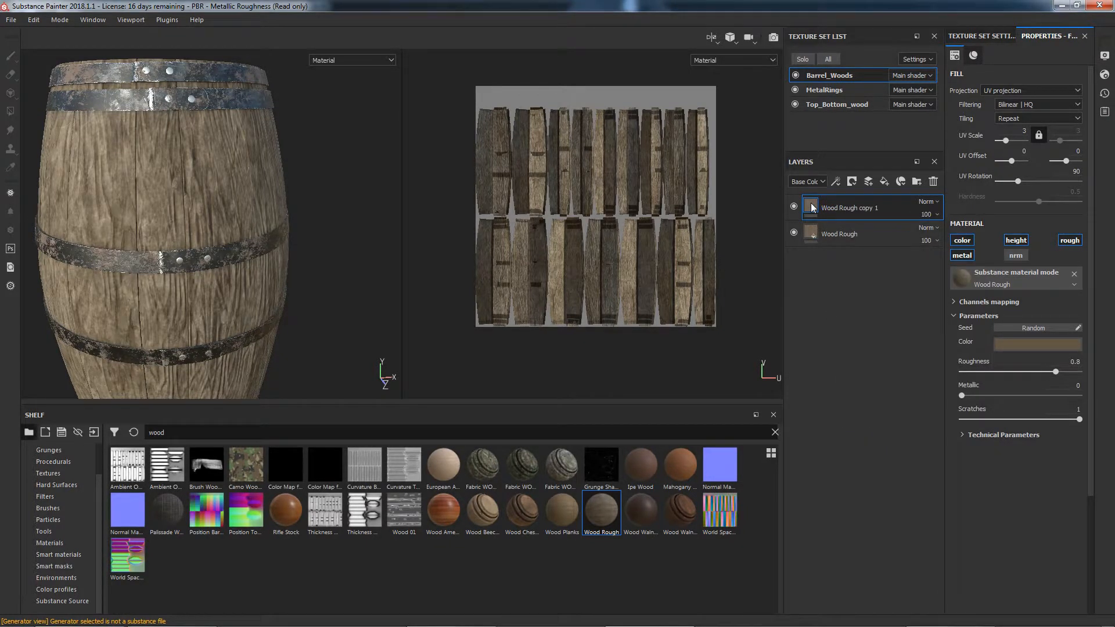
pyautogui.click(1033, 343)
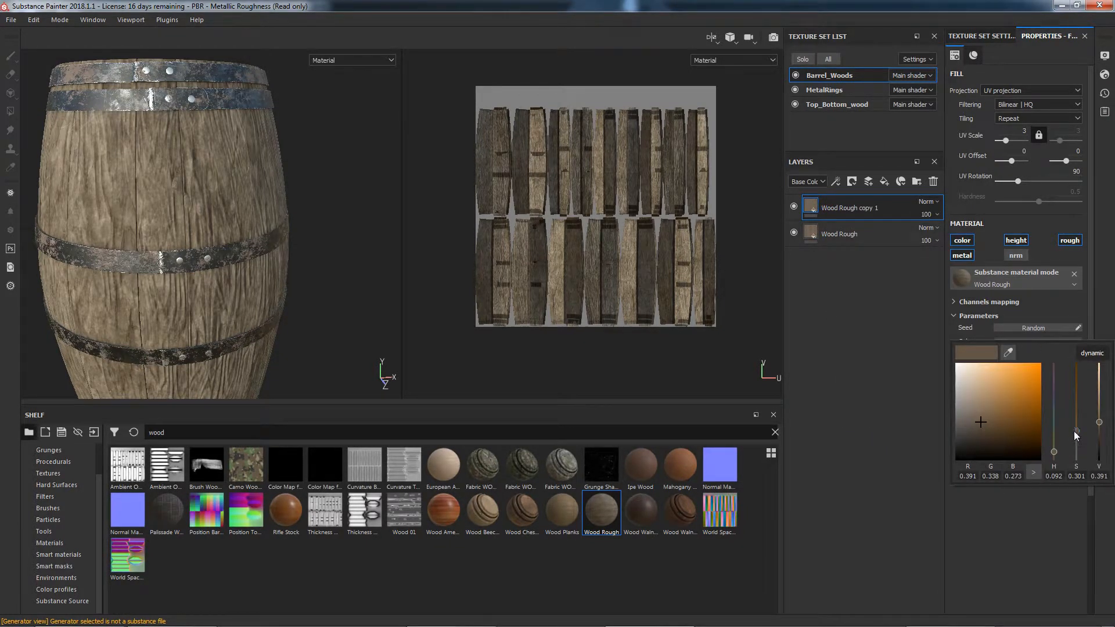
pyautogui.moveTo(1098, 422); pyautogui.dragTo(1099, 424)
pyautogui.click(1038, 523)
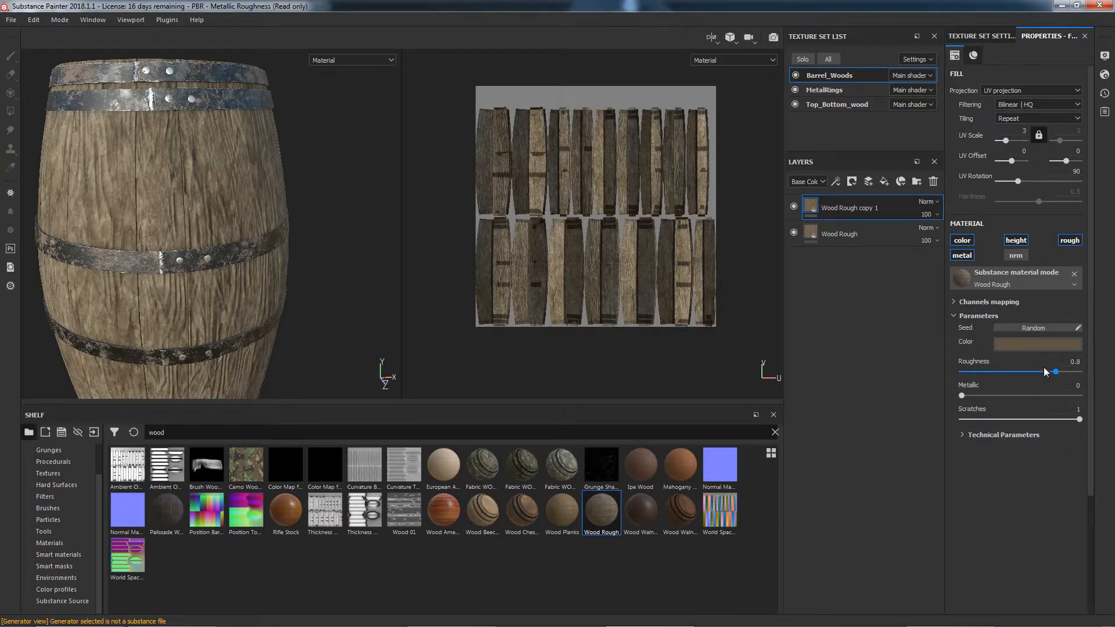
# Step: Lower the material Roughness to 0.46 on the Wood Rough copy and to 0.45 on the original layer
pyautogui.moveTo(1040, 372); pyautogui.dragTo(1014, 377)
pyautogui.click(859, 237)
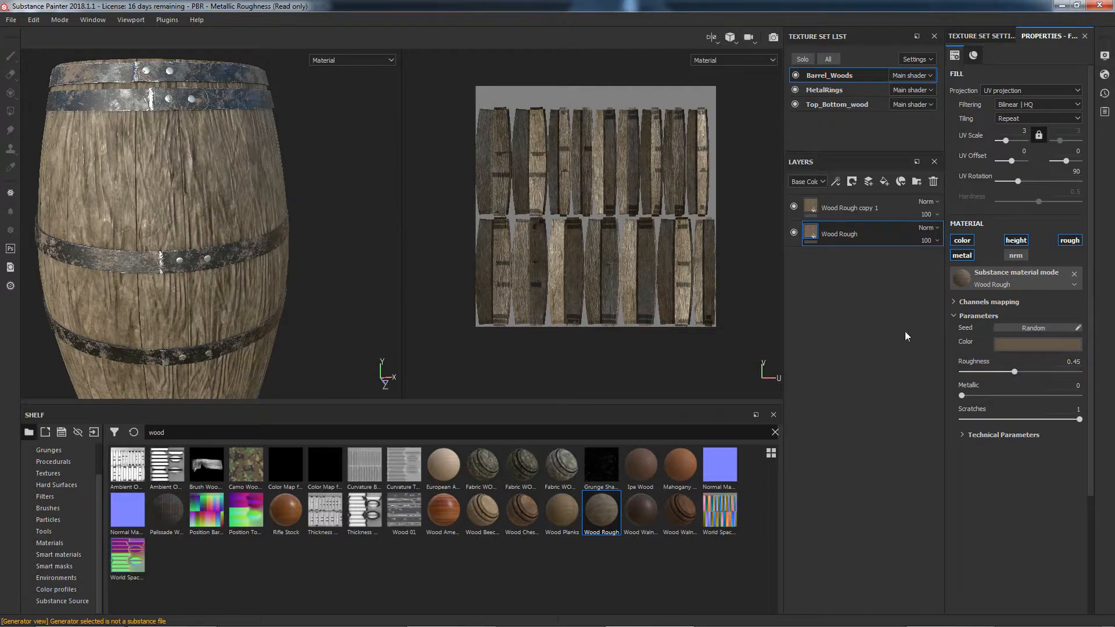
# Step: Add a black mask to both the Wood Rough copy and the original Wood Rough layer
pyautogui.rightClick(812, 205)
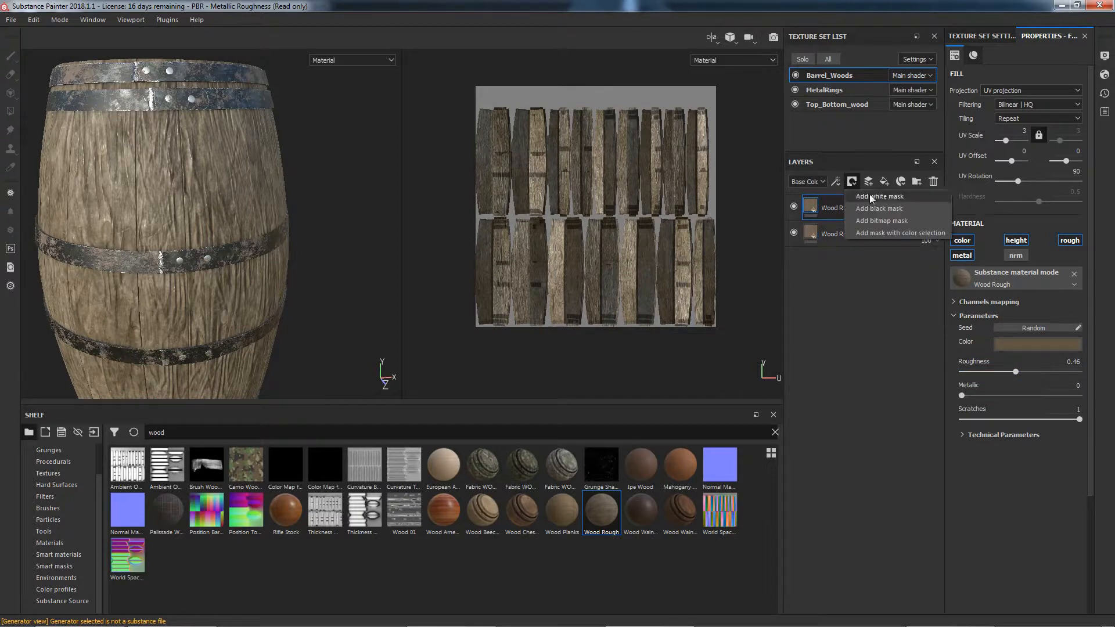
pyautogui.click(862, 214)
pyautogui.click(812, 231)
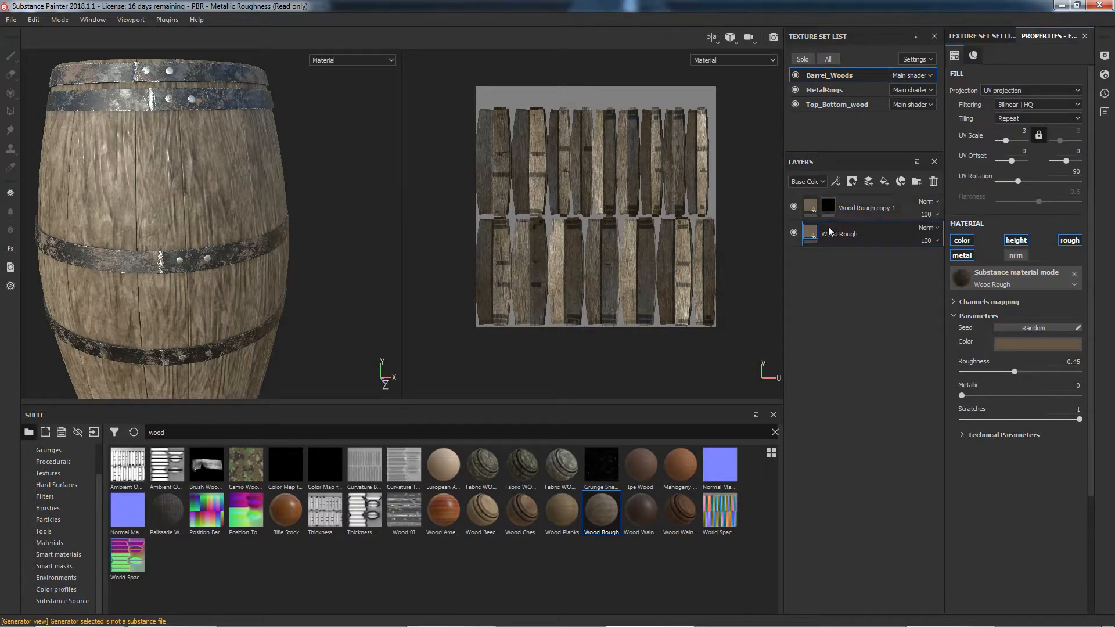
pyautogui.click(855, 183)
pyautogui.click(879, 207)
# Step: In the Wood Rough copy's mask, fill every other stave around the barrel with Polygon Fill in mesh fill mode
pyautogui.click(834, 206)
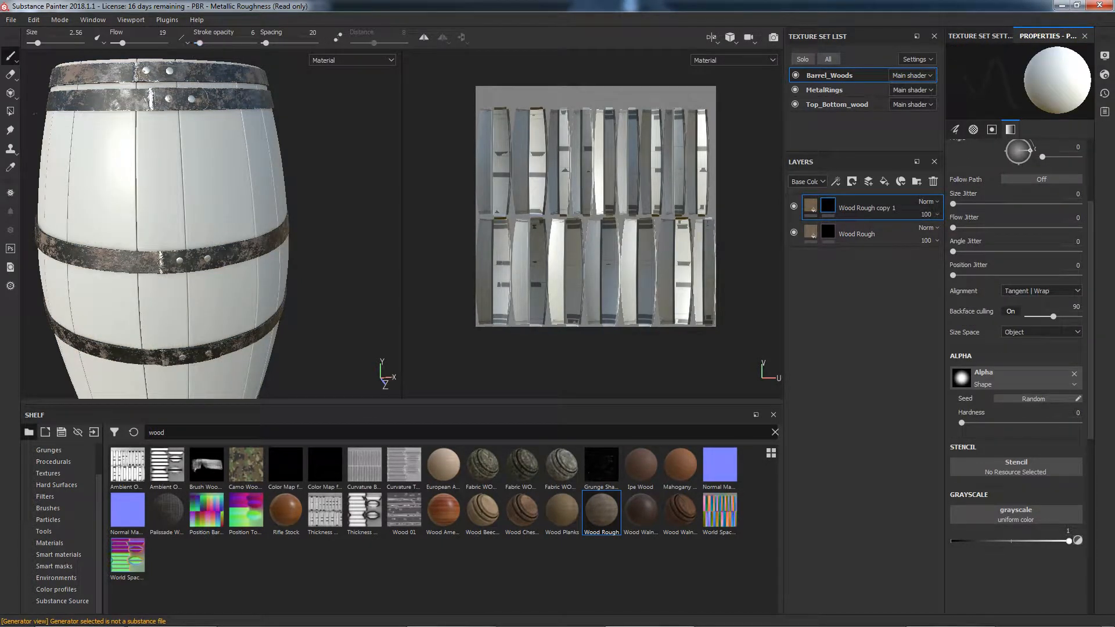
pyautogui.click(10, 111)
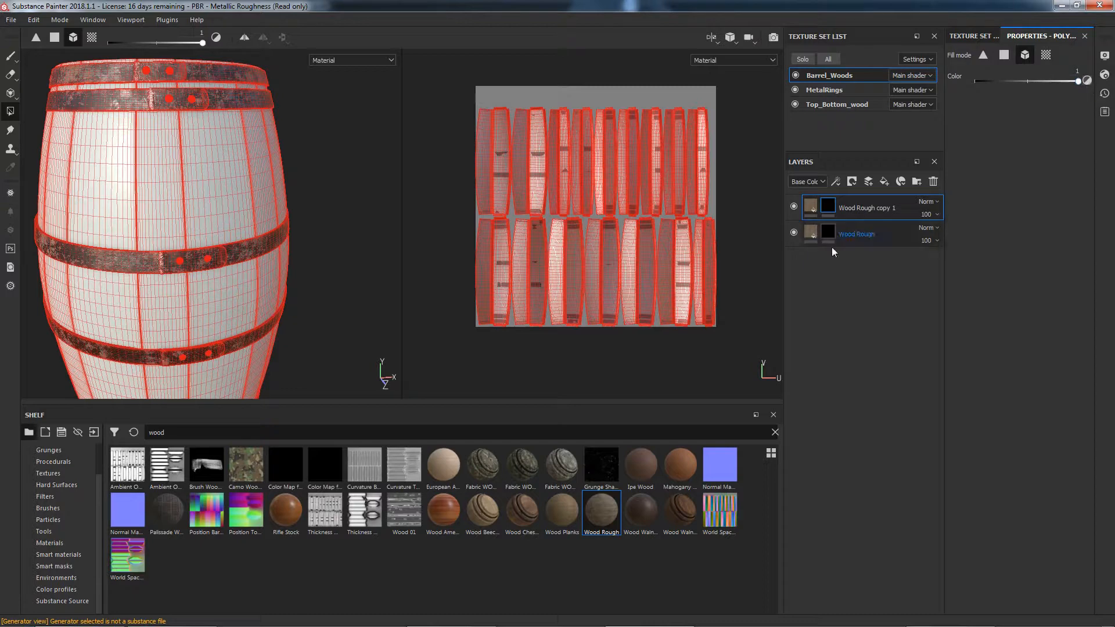
pyautogui.click(224, 192)
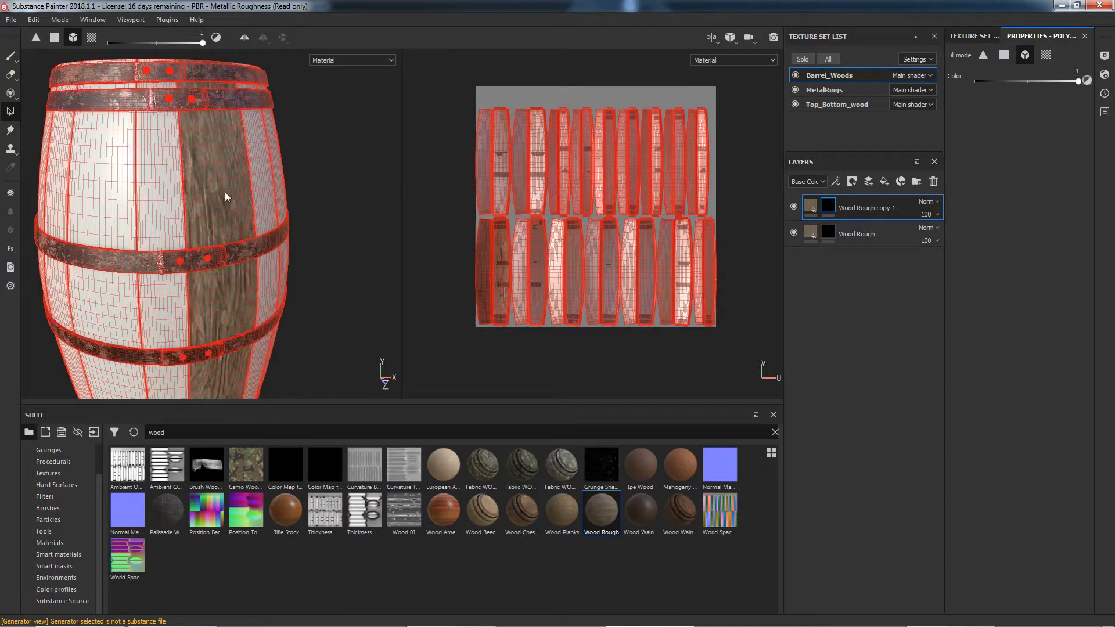
pyautogui.click(91, 187)
pyautogui.keyDown('alt'); pyautogui.moveTo(140, 270); pyautogui.dragTo(298, 256); pyautogui.keyUp('alt')
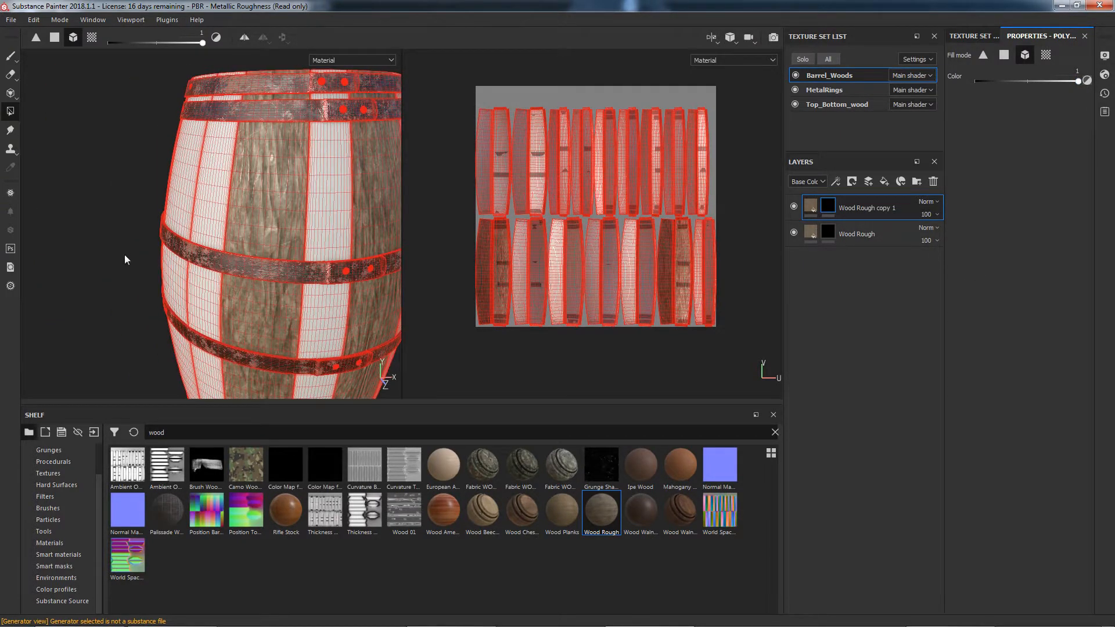
pyautogui.keyDown('alt'); pyautogui.moveTo(110, 253); pyautogui.dragTo(87, 214); pyautogui.keyUp('alt')
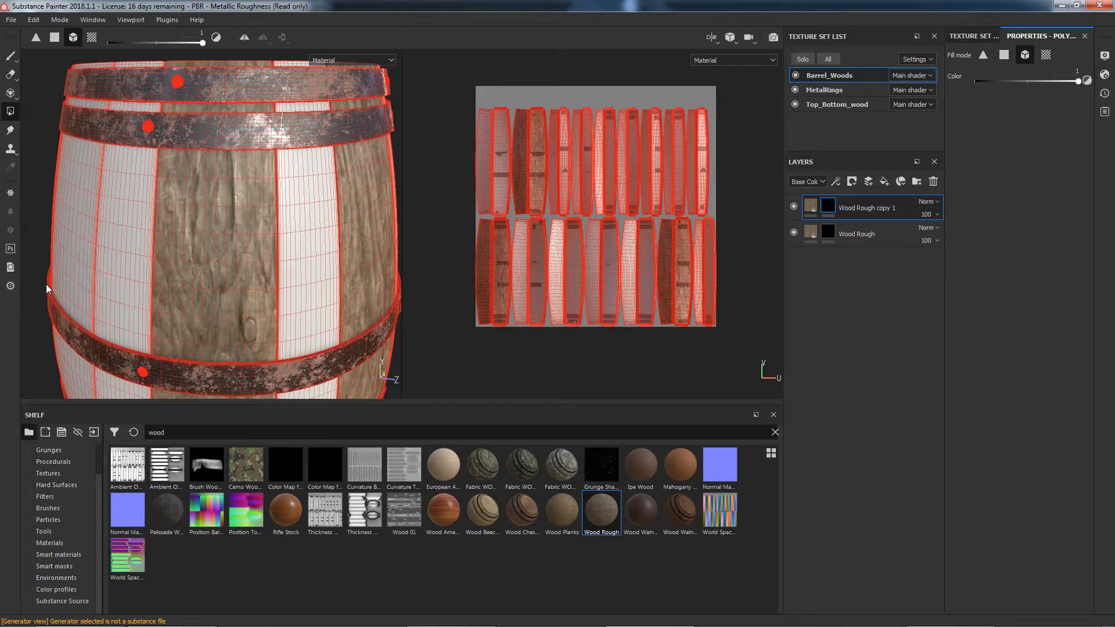
pyautogui.keyDown('alt'); pyautogui.moveTo(47, 284); pyautogui.dragTo(65, 240); pyautogui.keyUp('alt')
pyautogui.click(82, 267)
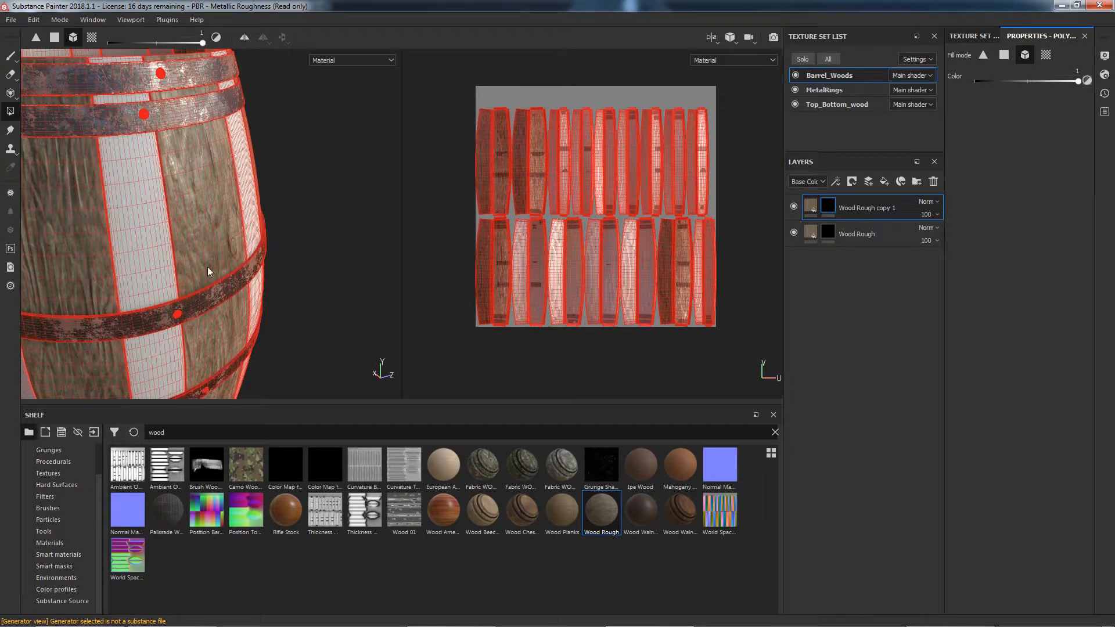
pyautogui.keyDown('alt'); pyautogui.moveTo(207, 266); pyautogui.dragTo(123, 262, button='middle'); pyautogui.keyUp('alt')
pyautogui.keyDown('alt'); pyautogui.moveTo(122, 263); pyautogui.dragTo(313, 242); pyautogui.keyUp('alt')
pyautogui.click(171, 204)
pyautogui.keyDown('alt'); pyautogui.moveTo(170, 204); pyautogui.dragTo(259, 248); pyautogui.keyUp('alt')
pyautogui.click(142, 298)
pyautogui.keyDown('alt'); pyautogui.moveTo(142, 299); pyautogui.dragTo(167, 302); pyautogui.keyUp('alt')
pyautogui.press('f')
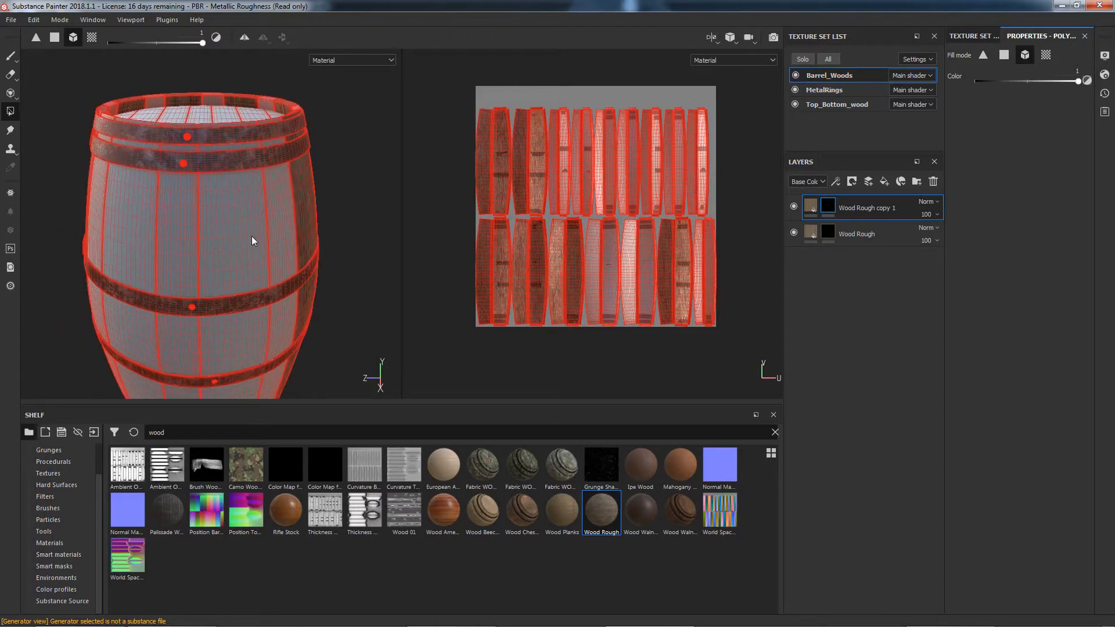
pyautogui.click(135, 228)
pyautogui.click(238, 243)
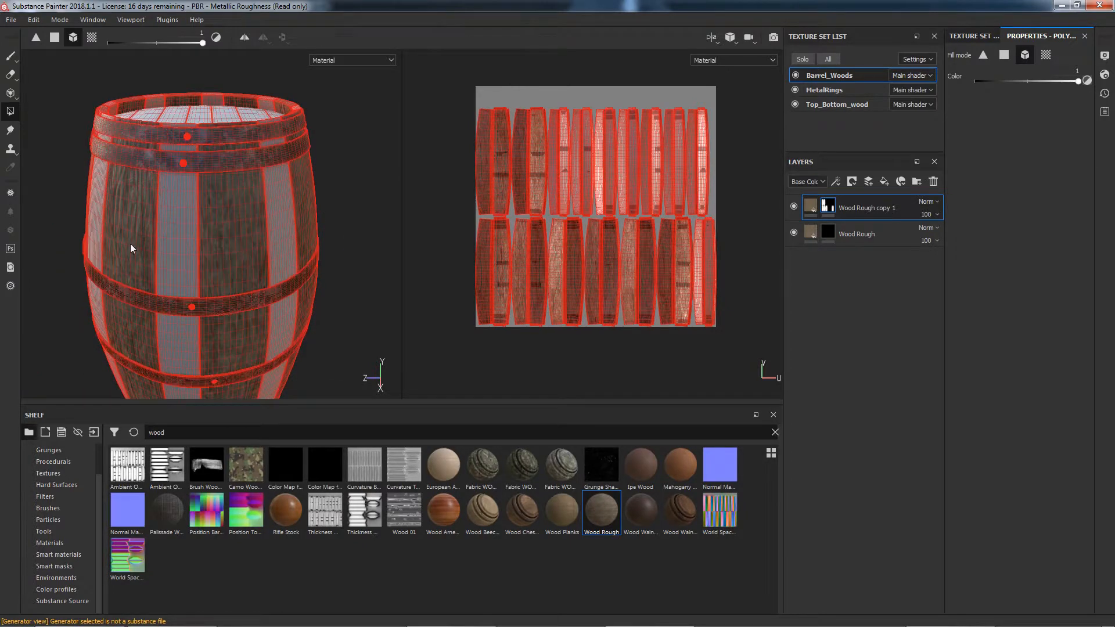
pyautogui.keyDown('alt'); pyautogui.moveTo(132, 249); pyautogui.dragTo(229, 257); pyautogui.keyUp('alt')
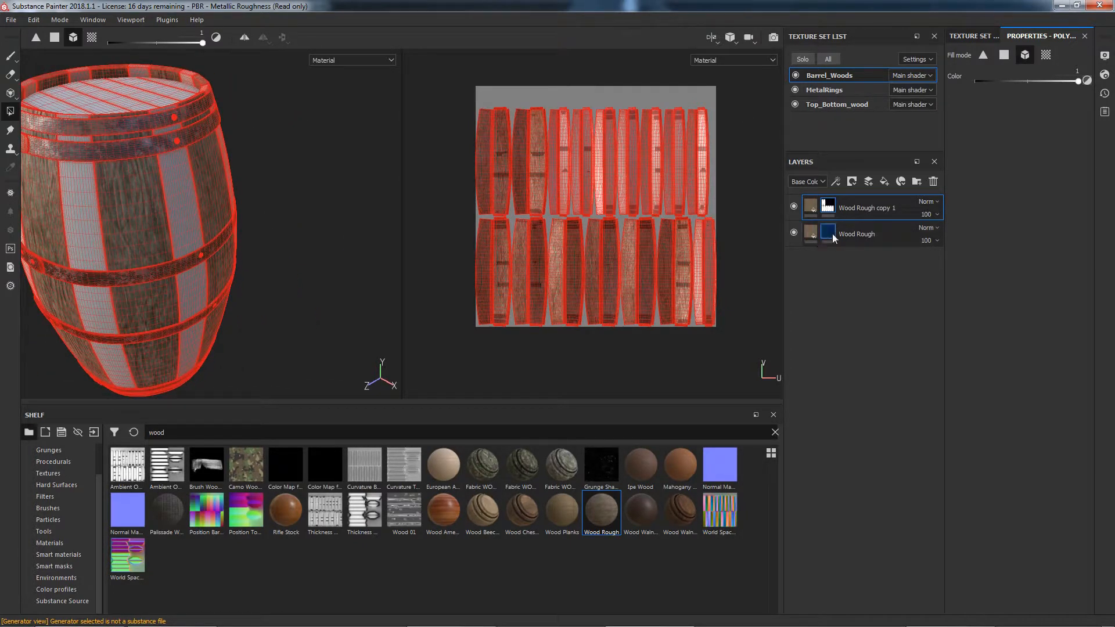
# Step: In the original Wood Rough layer's mask, fill the remaining unfilled staves on the UV layout
pyautogui.click(831, 233)
pyautogui.scroll(5, 625, 188)
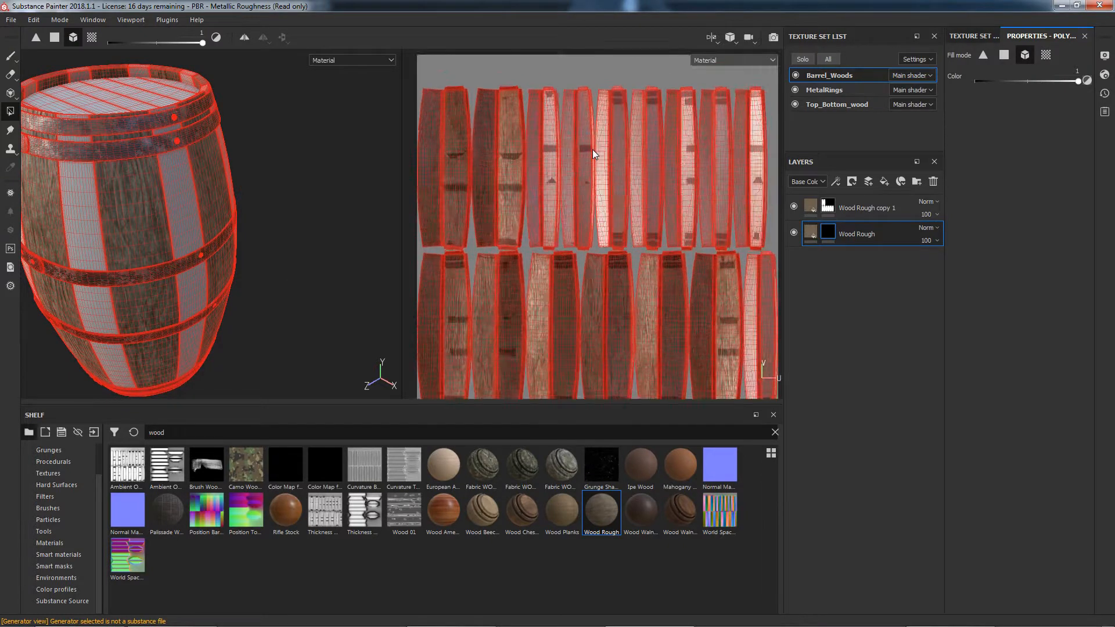
pyautogui.click(581, 153)
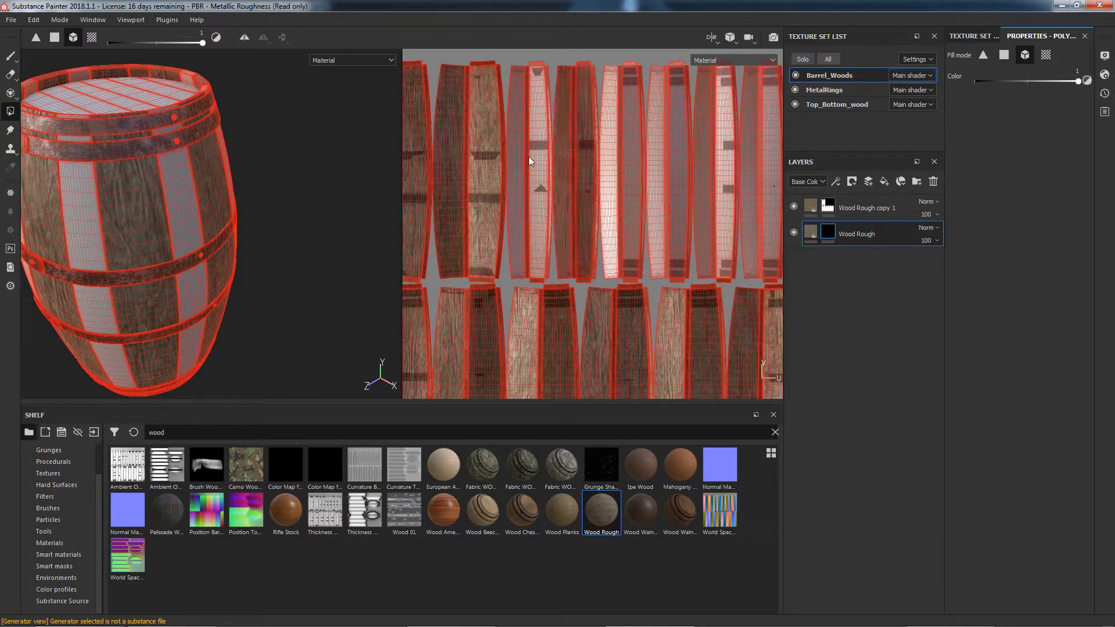
pyautogui.moveTo(541, 118)
pyautogui.mouseDown()
pyautogui.moveTo(577, 141)
pyautogui.moveTo(772, 182)
pyautogui.mouseUp()
pyautogui.scroll(-2, 772, 182)
pyautogui.press('shift')
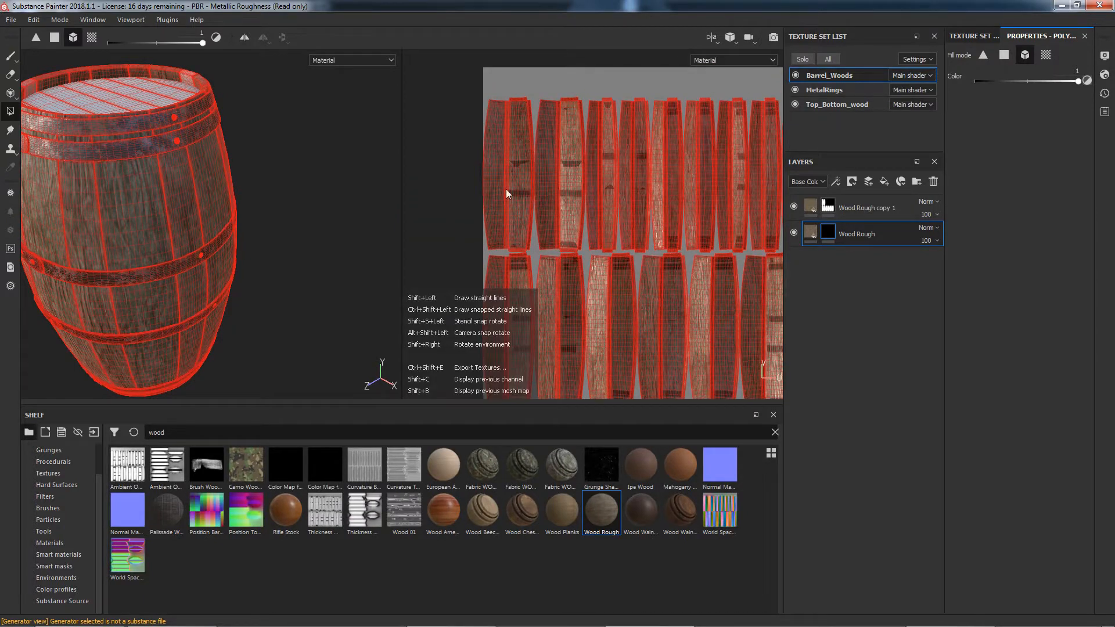
pyautogui.moveTo(507, 189); pyautogui.dragTo(408, 198, button='middle')
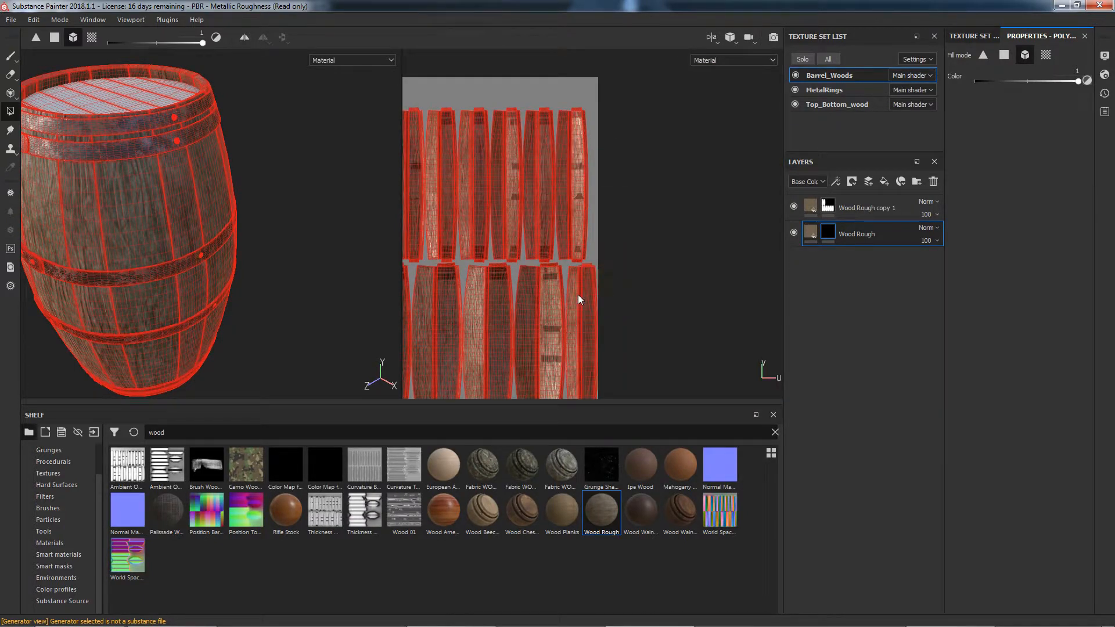
# Step: Switch back to the Paint tool to hide the wireframe, and inspect the wood staves from several angles
pyautogui.click(12, 58)
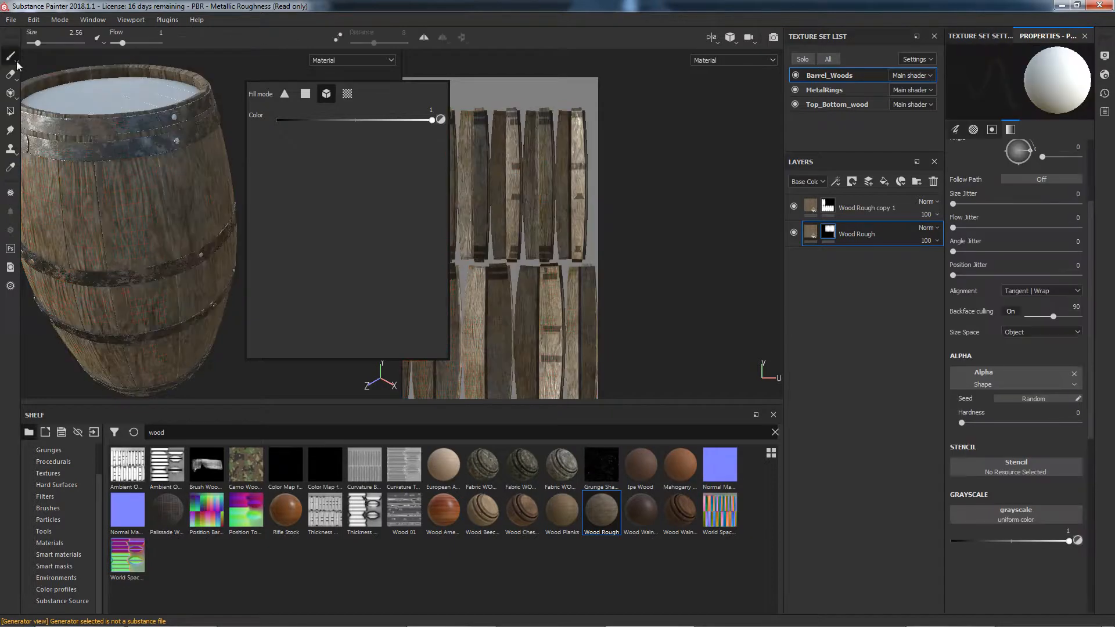
pyautogui.scroll(-2, 172, 173)
pyautogui.rightClick(212, 352)
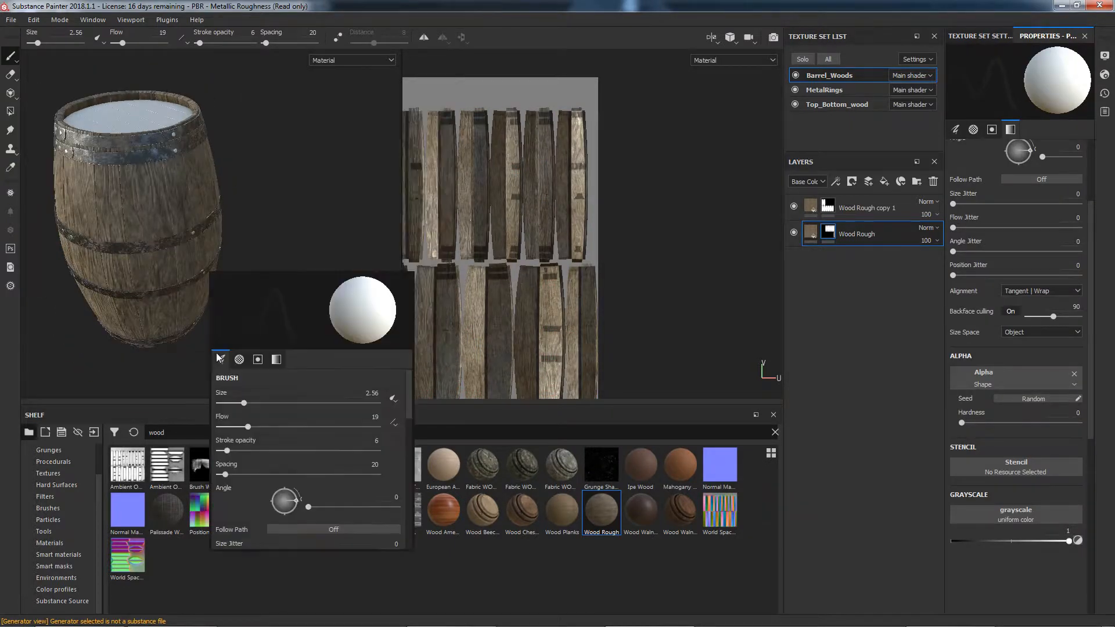
pyautogui.scroll(-1, 224, 201)
pyautogui.click(225, 201)
pyautogui.keyDown('alt'); pyautogui.moveTo(205, 325); pyautogui.dragTo(236, 264); pyautogui.keyUp('alt')
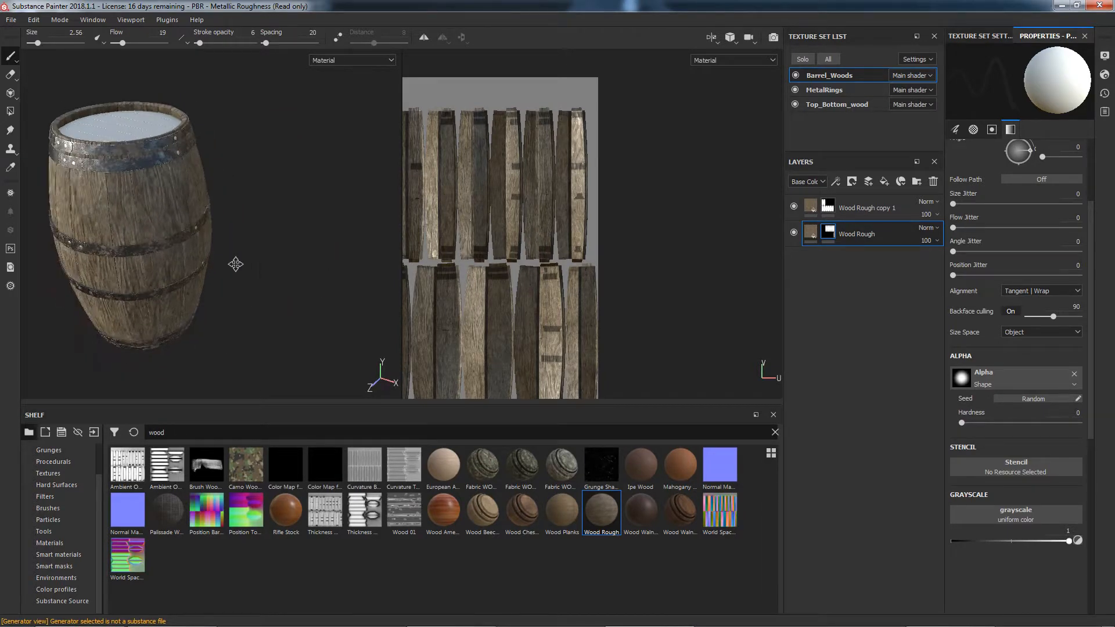
pyautogui.keyDown('alt'); pyautogui.moveTo(236, 264); pyautogui.dragTo(334, 278, button='middle'); pyautogui.keyUp('alt')
pyautogui.scroll(3, 208, 233)
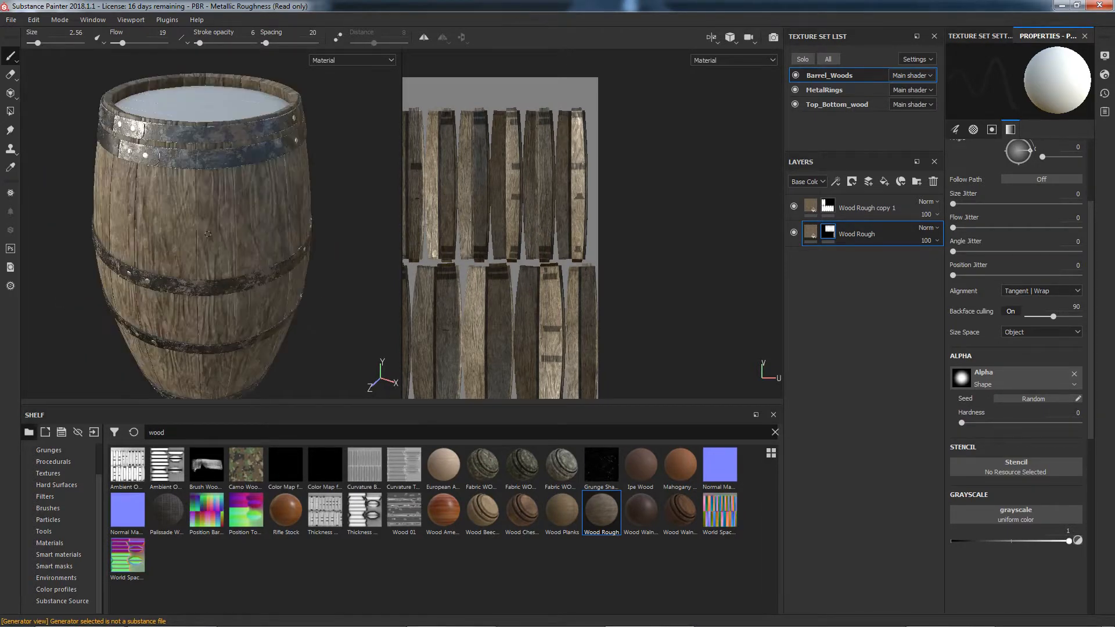
# Step: Darken the Wood Rough copy's material color to a brightness of 0.347
pyautogui.click(816, 210)
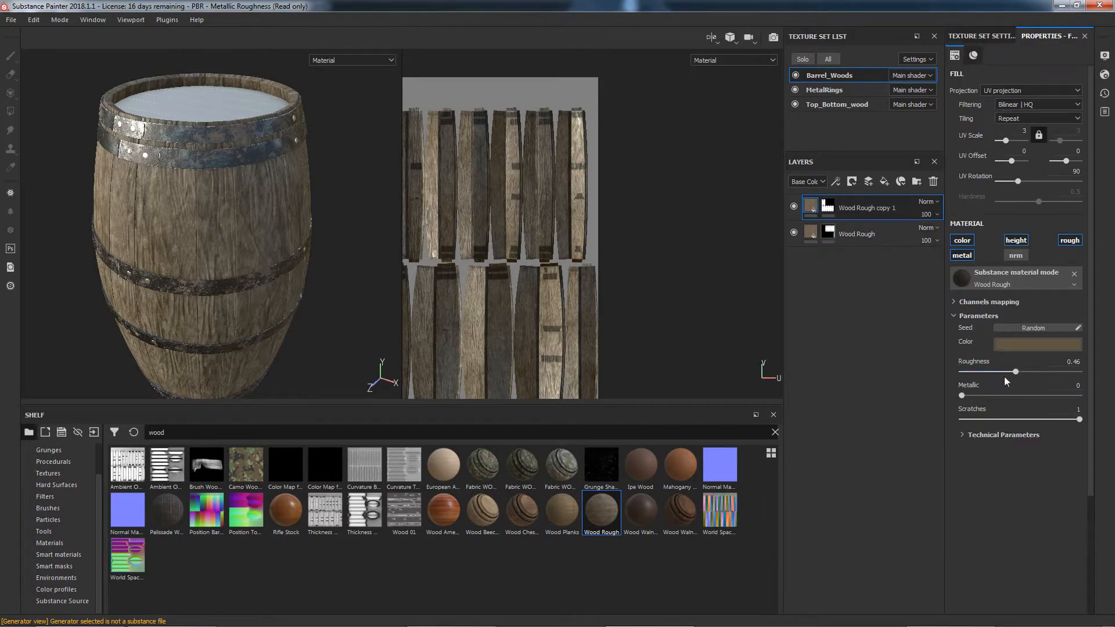
pyautogui.click(1023, 345)
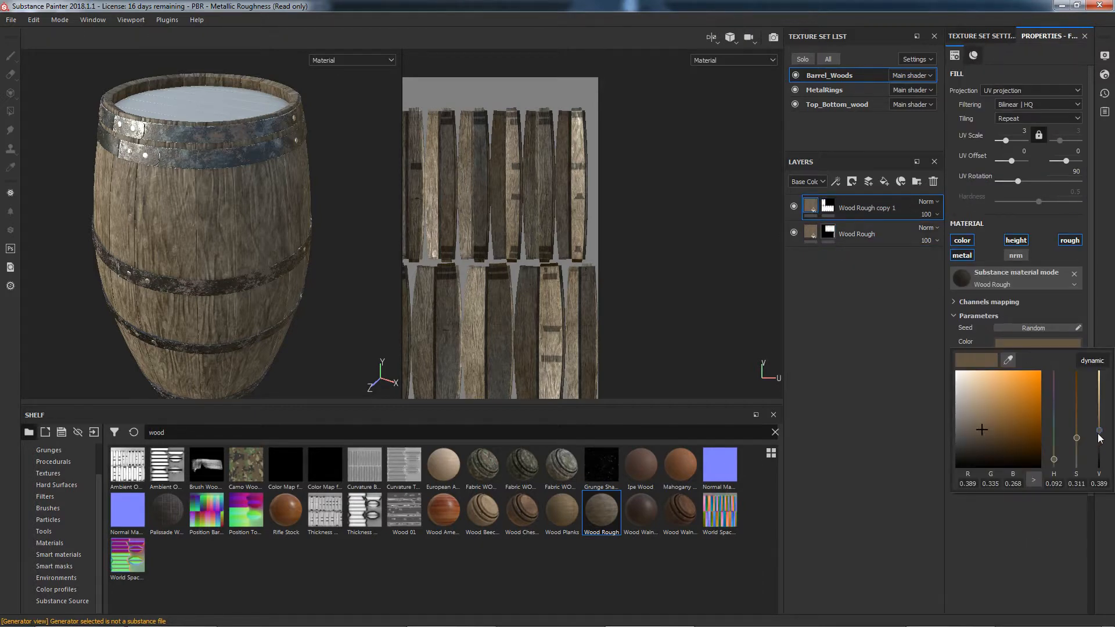
pyautogui.moveTo(1099, 430); pyautogui.dragTo(1098, 433)
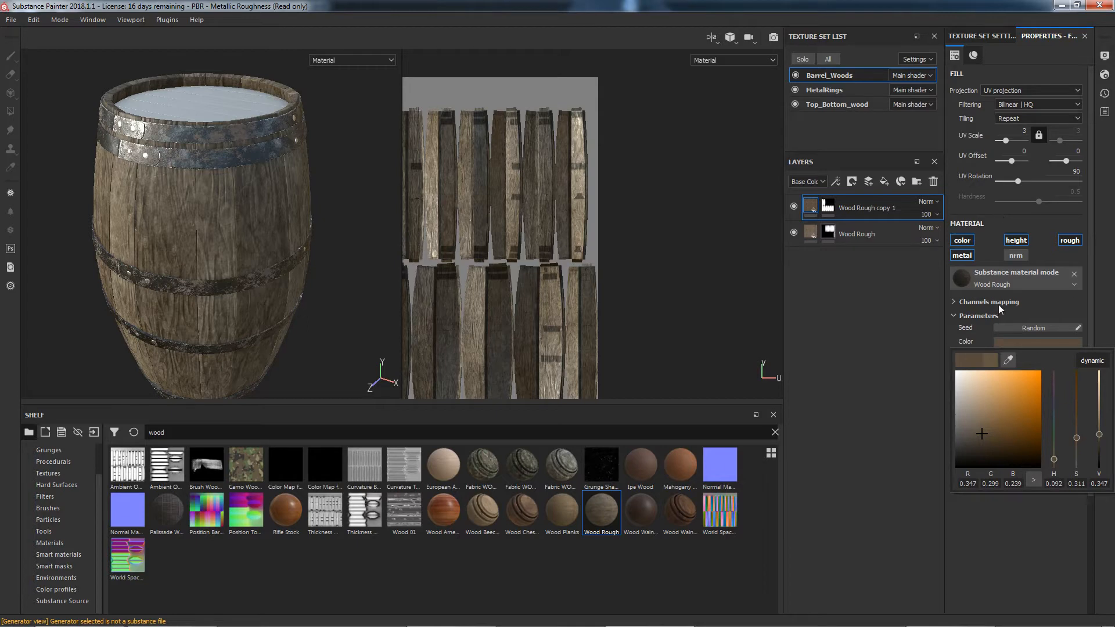
pyautogui.click(880, 423)
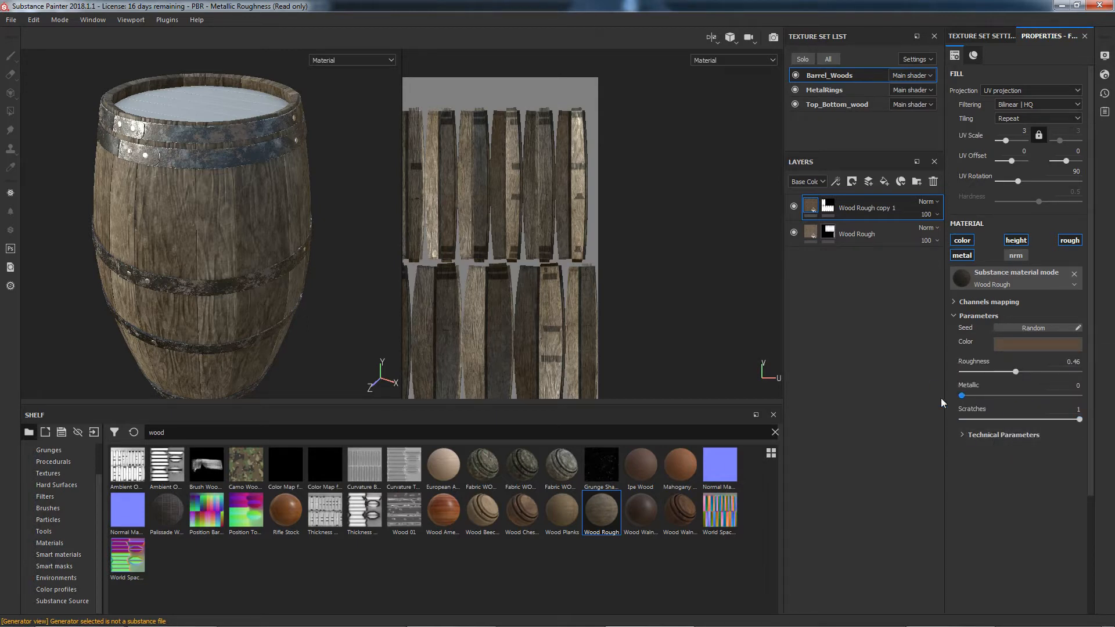